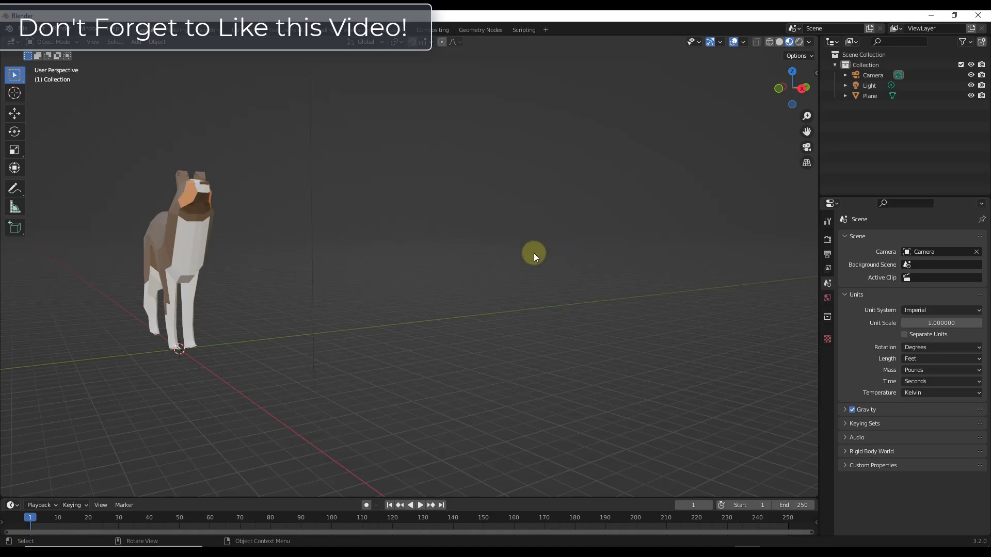
Switch to the top view and add a path curve at the world origin
{"action": "middle_click_drag", "start_coordinate": [393, 305], "coordinate": [355, 255]}
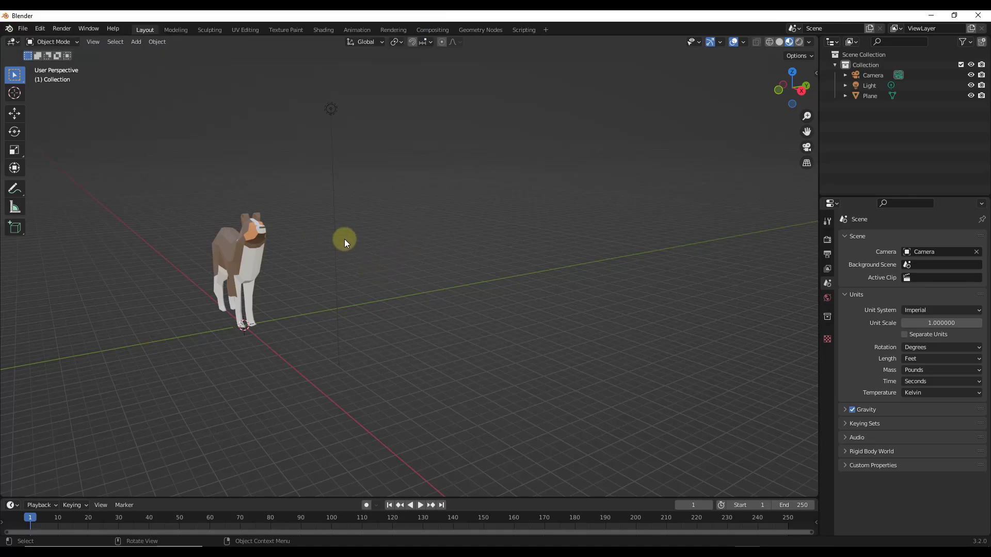
{"action": "left_click", "coordinate": [793, 73]}
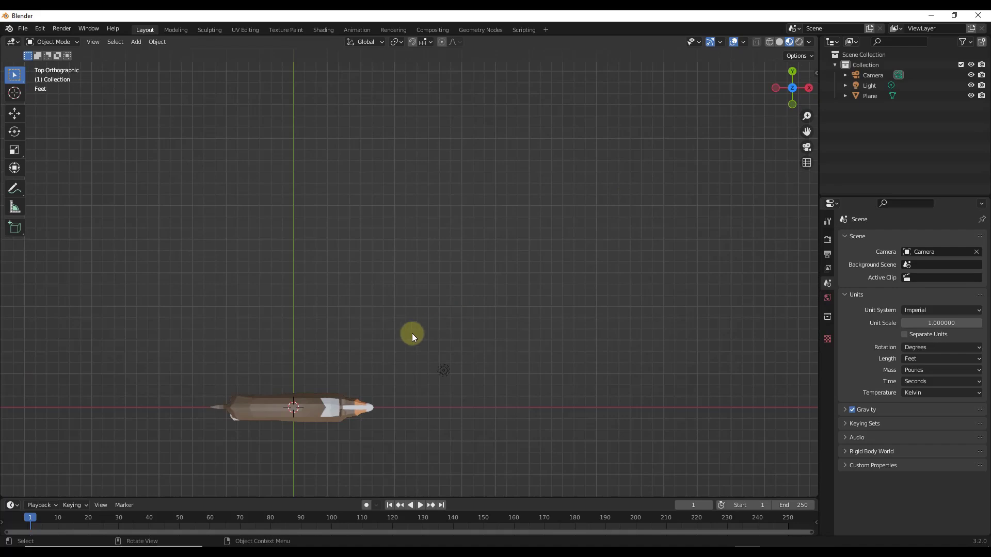
{"action": "scroll", "coordinate": [412, 334], "scroll_direction": "down", "scroll_amount": 4}
{"action": "scroll", "coordinate": [373, 309], "scroll_direction": "up", "scroll_amount": 2}
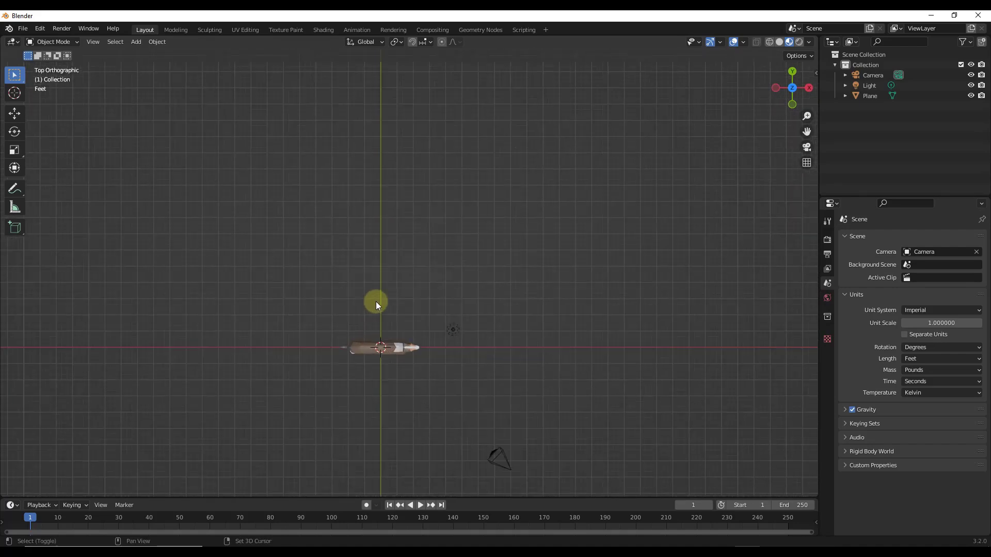
{"action": "key", "text": "shift+a"}
{"action": "mouse_move", "coordinate": [375, 301]}
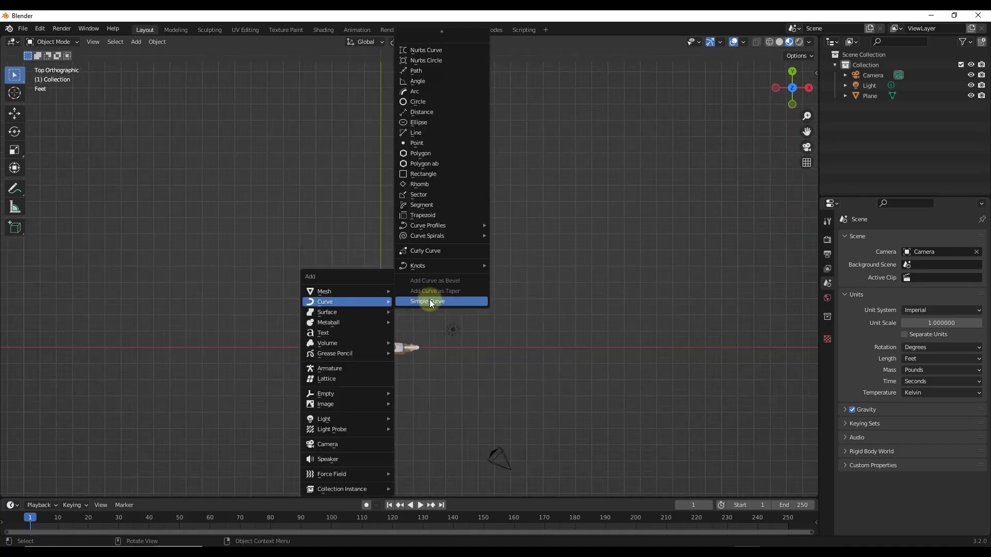
{"action": "left_click", "coordinate": [426, 72]}
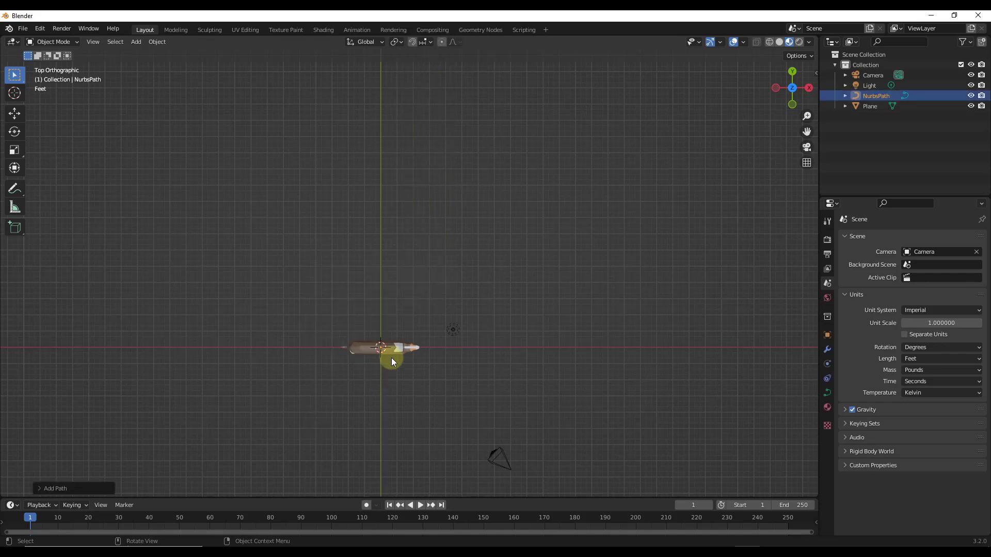
Move the new path about 17.65 ft along the positive Y axis, away from the dog
{"action": "key", "text": "g"}
{"action": "key", "text": "y"}
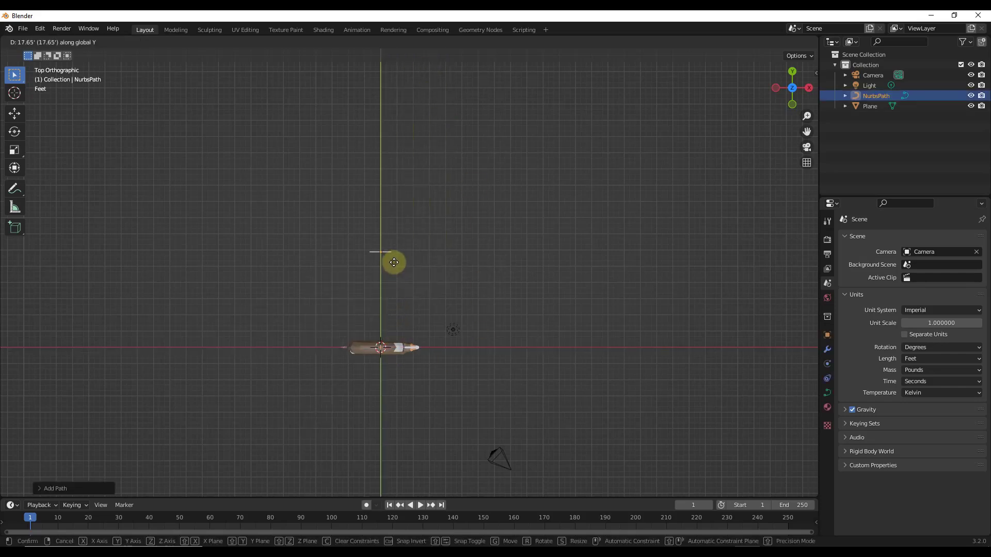
{"action": "left_click", "coordinate": [394, 262]}
Edit the path and dissolve its three middle control points
{"action": "scroll", "coordinate": [395, 258], "scroll_direction": "up", "scroll_amount": 5}
{"action": "key", "text": "Tab"}
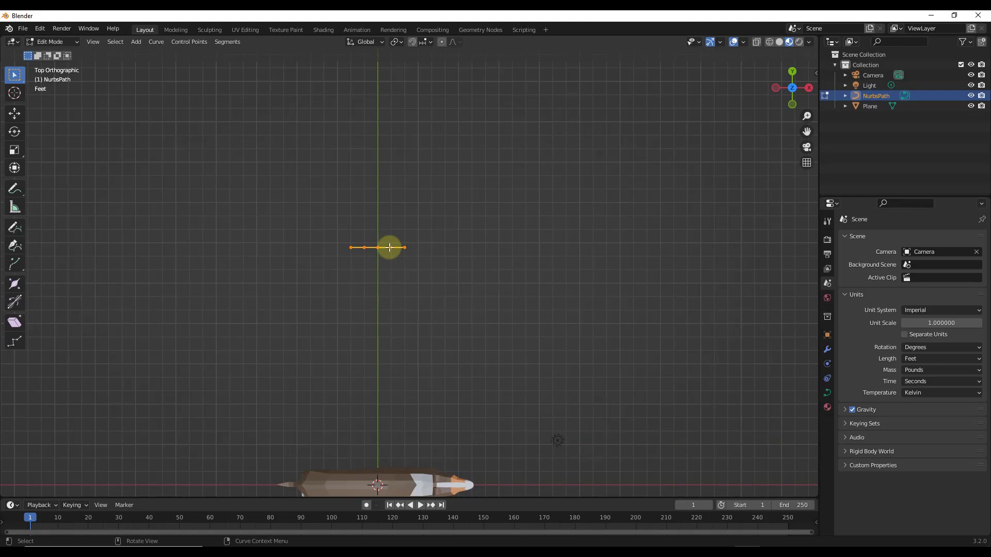
{"action": "scroll", "coordinate": [369, 248], "scroll_direction": "up", "scroll_amount": 6}
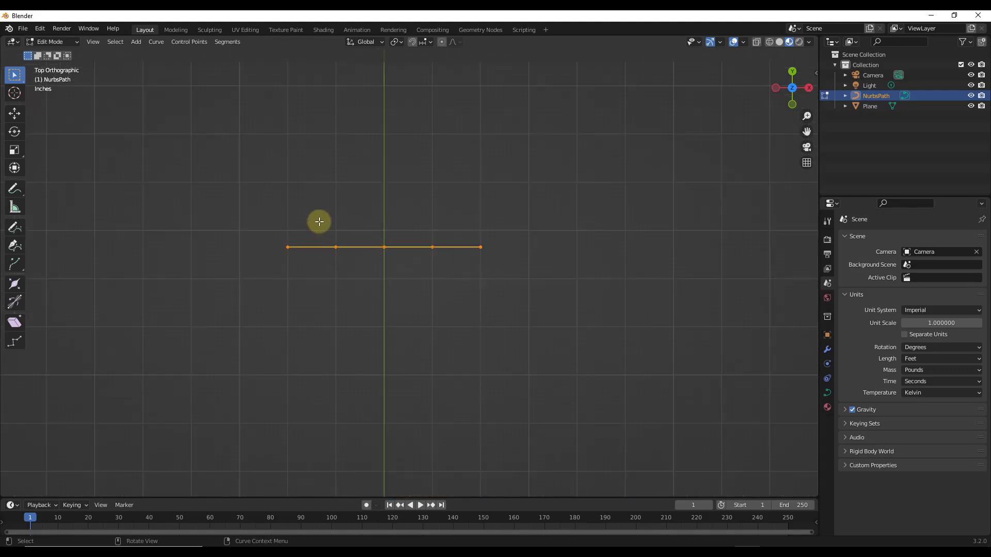
{"action": "left_click_drag", "start_coordinate": [318, 221], "coordinate": [465, 280]}
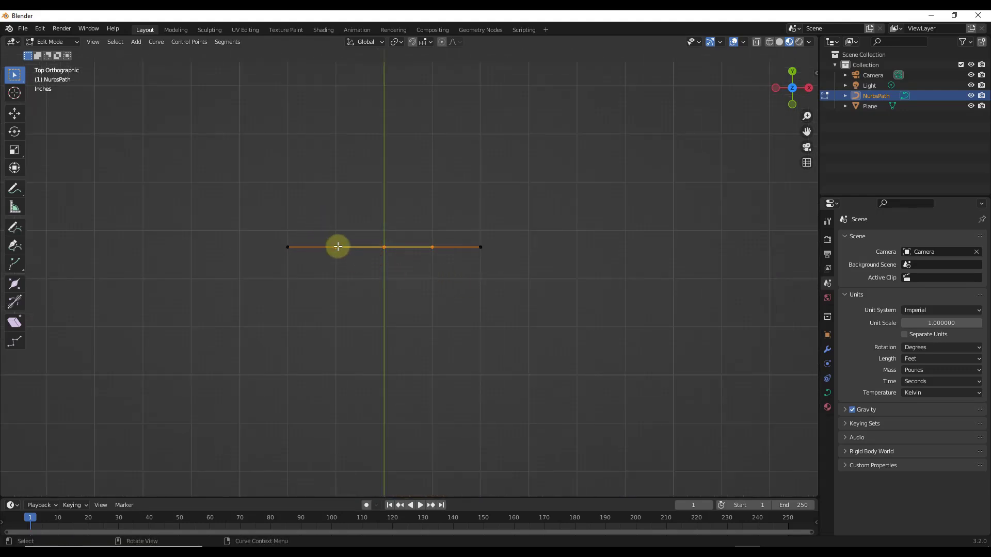
{"action": "key", "text": "x"}
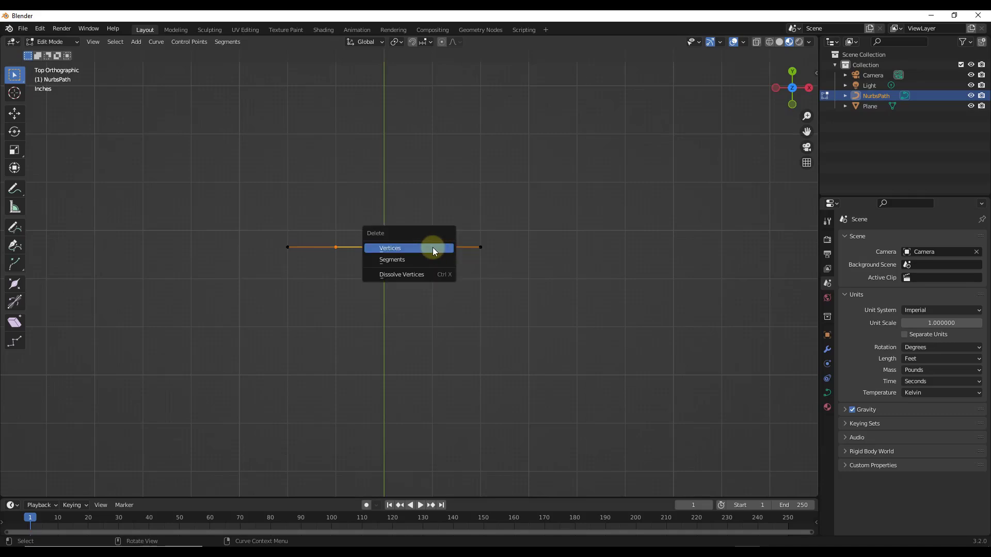
{"action": "left_click", "coordinate": [404, 274]}
Shift both remaining path points about 2.2 ft along negative X so one endpoint lies on the Y axis
{"action": "scroll", "coordinate": [444, 299], "scroll_direction": "down", "scroll_amount": 6}
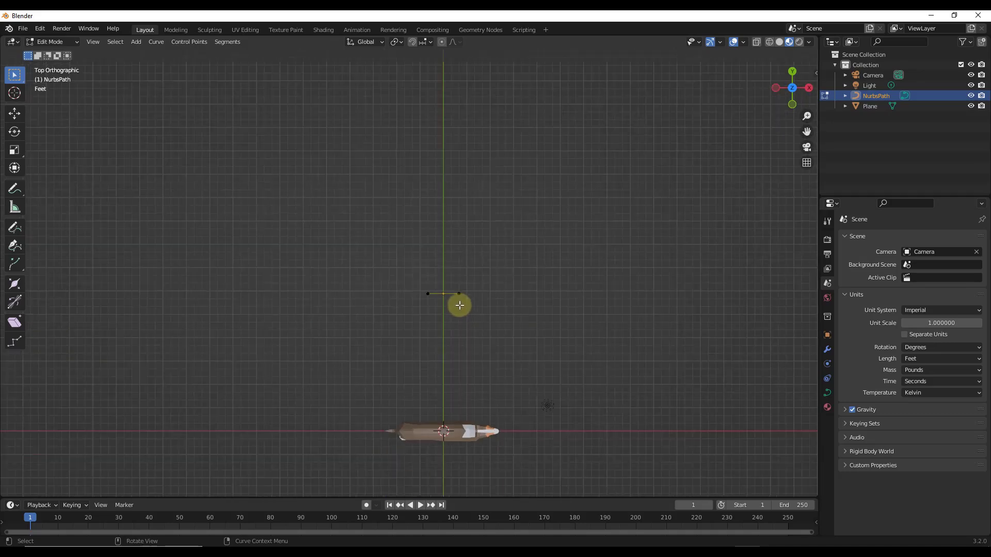
{"action": "key", "text": "g"}
{"action": "key", "text": "y"}
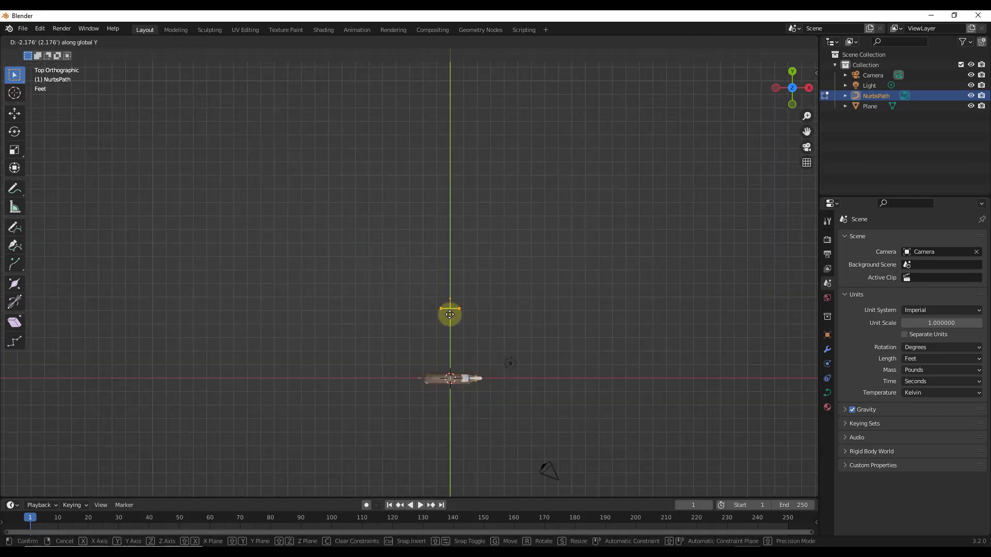
{"action": "key", "text": "x"}
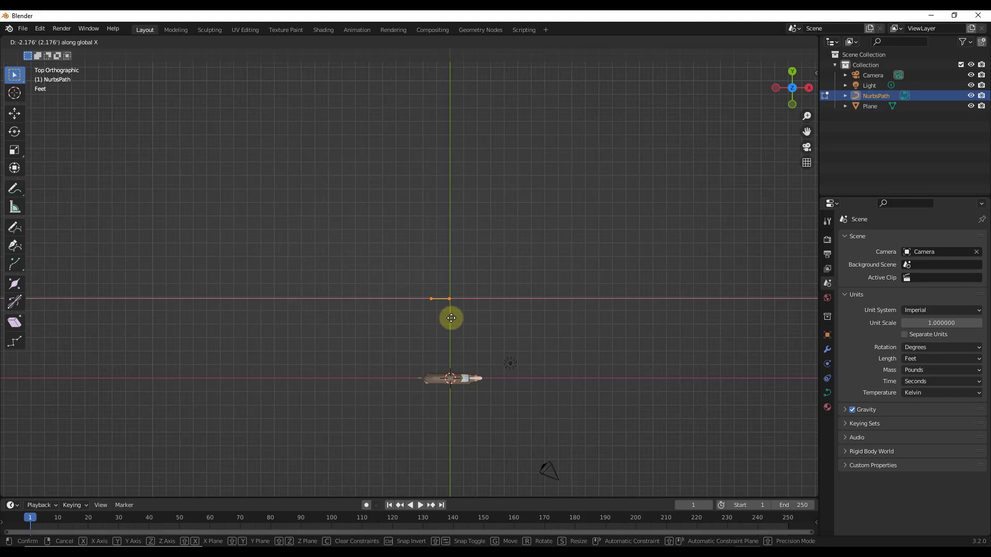
{"action": "left_click", "coordinate": [453, 319]}
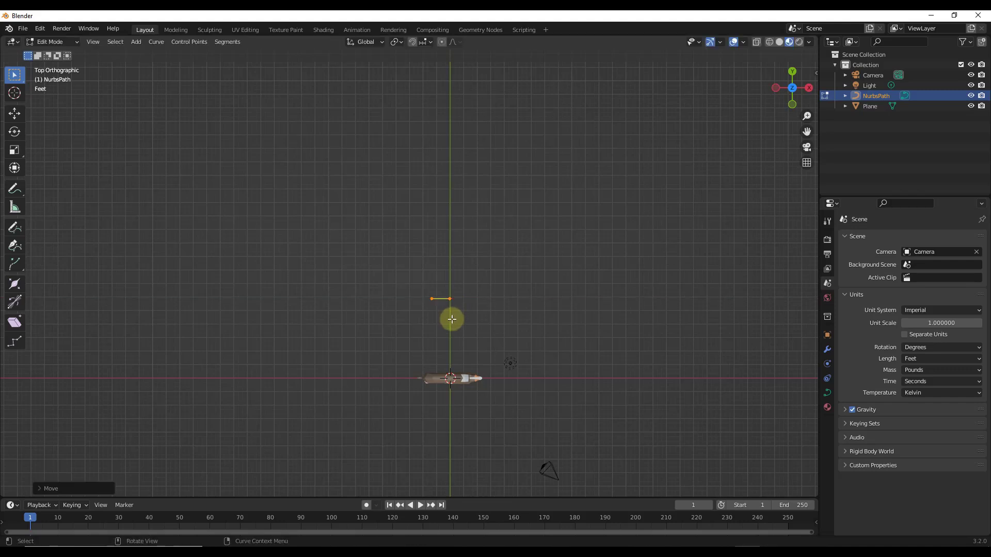
Move the path endpoint on the negative X side 100 ft along positive X, and return to Object Mode
{"action": "scroll", "coordinate": [446, 317], "scroll_direction": "down", "scroll_amount": 4}
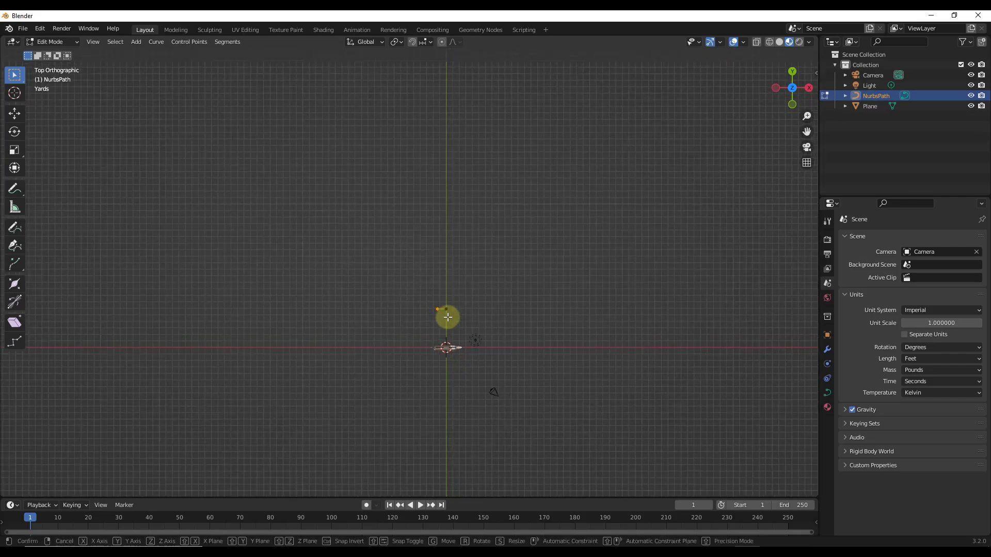
{"action": "key", "text": "g"}
{"action": "key", "text": "y"}
{"action": "key", "text": "x"}
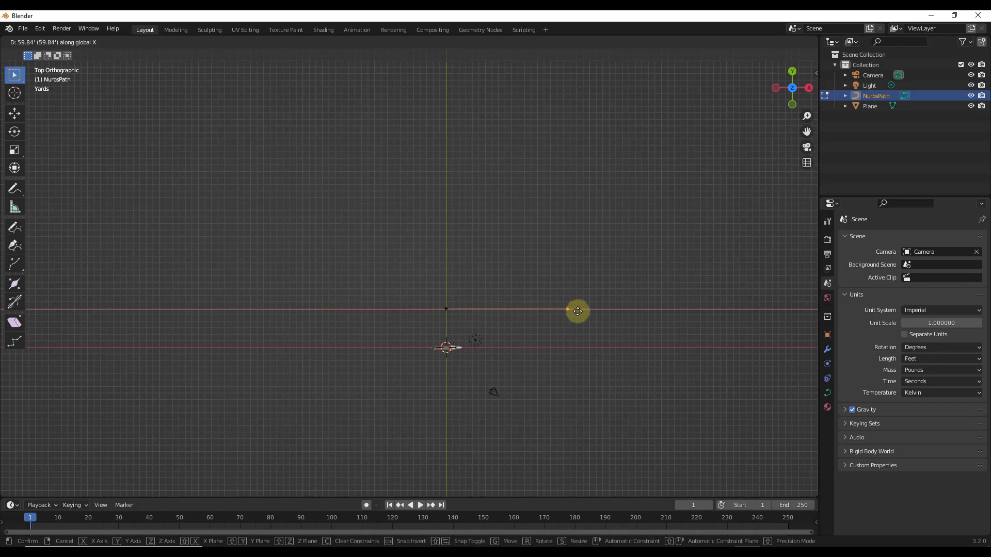
{"action": "type", "text": "100"}
{"action": "key", "text": "Return"}
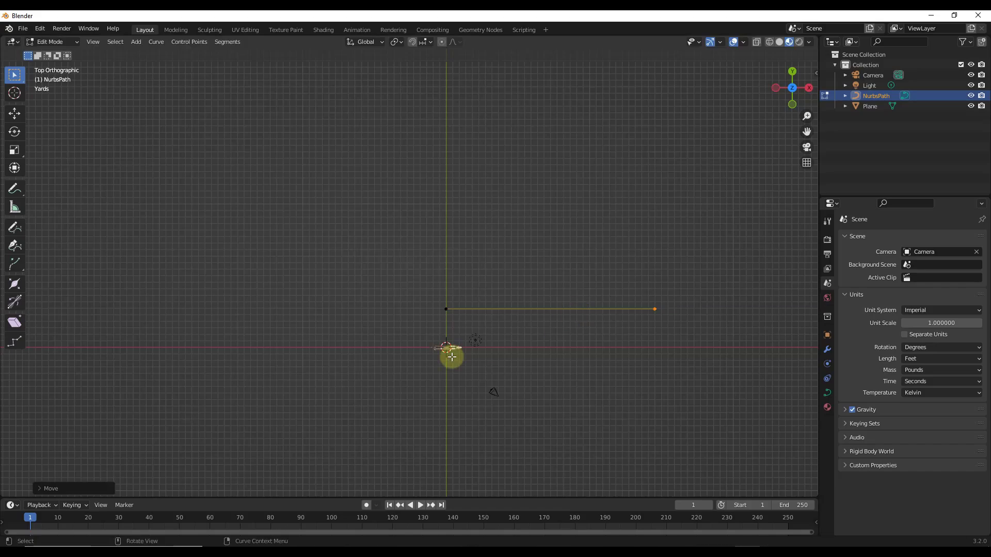
{"action": "middle_click_drag", "start_coordinate": [292, 313], "coordinate": [581, 282]}
{"action": "key", "text": "Tab"}
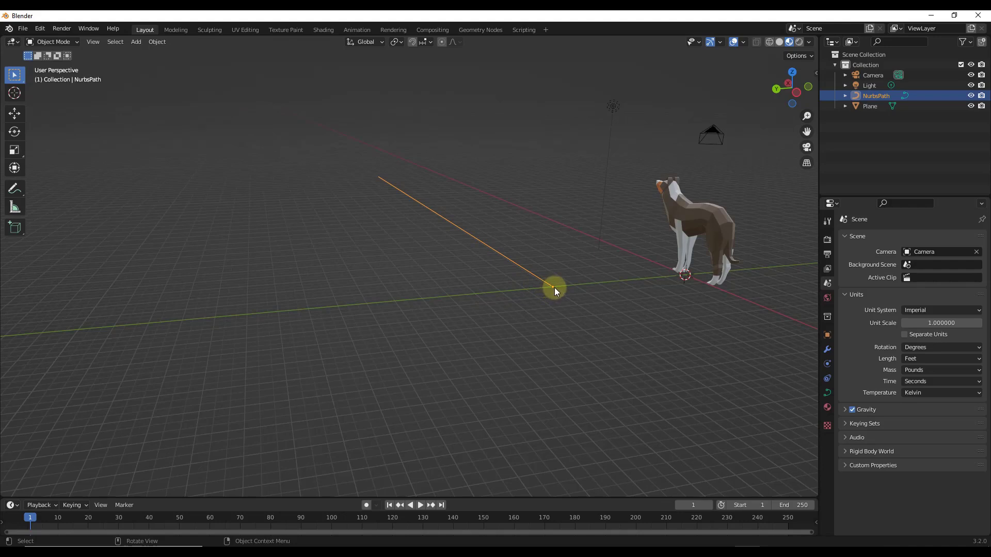
Turn on vertex snapping and place the 3D cursor on the path's endpoint at the Y axis
{"action": "left_click", "coordinate": [412, 42]}
{"action": "left_click", "coordinate": [424, 41]}
{"action": "left_click", "coordinate": [396, 83]}
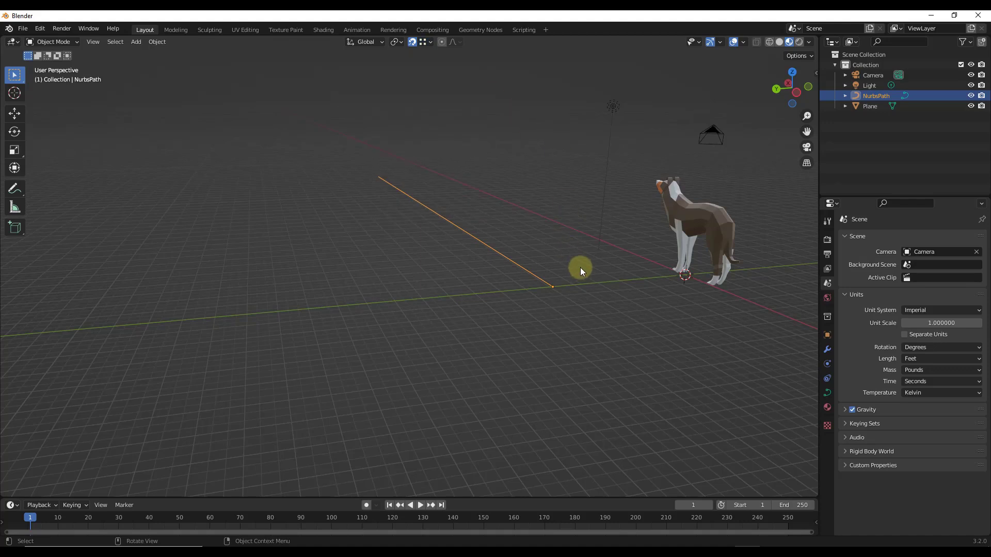
{"action": "key", "text": "g"}
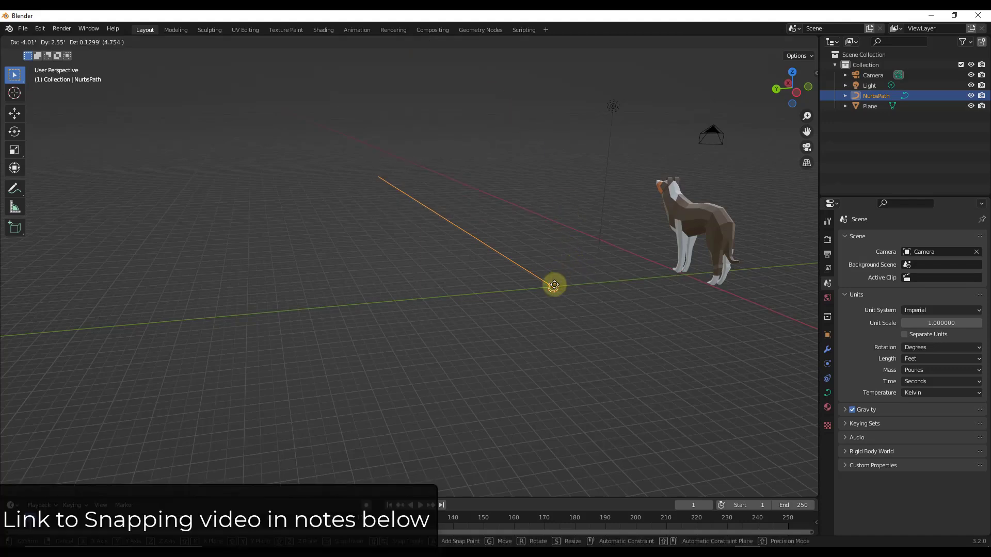
{"action": "left_click", "coordinate": [552, 287]}
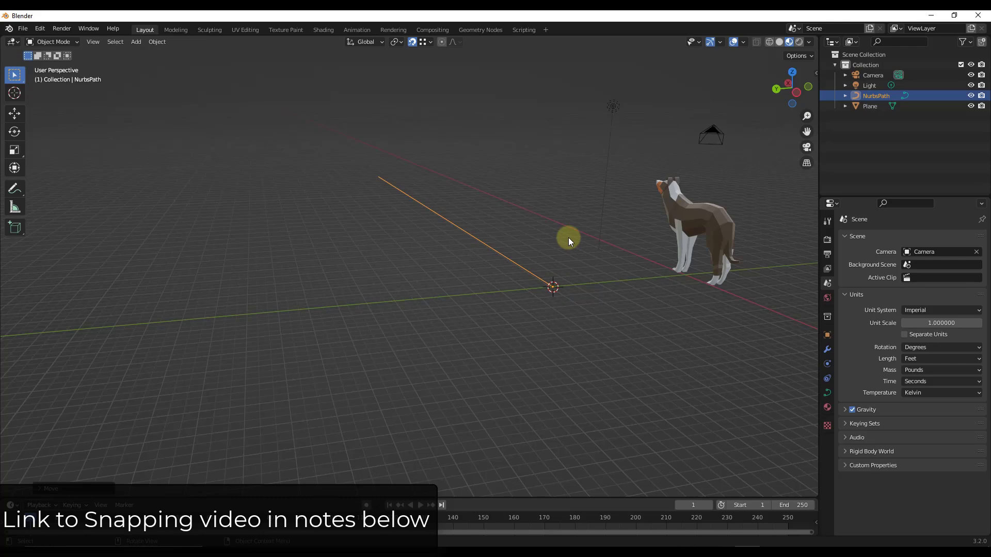
{"action": "key", "text": "g"}
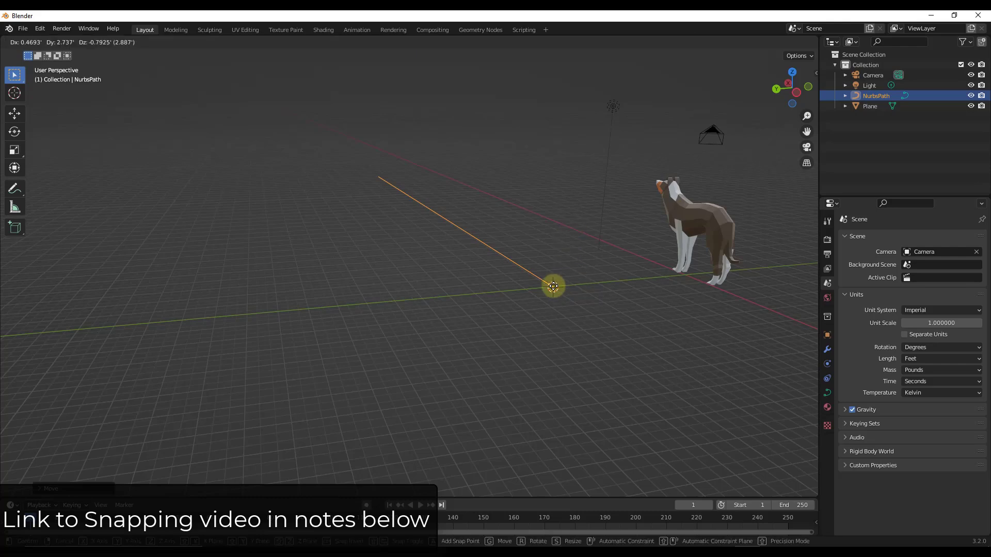
{"action": "key", "text": "Escape"}
Add a mesh plane at the 3D cursor on the path's start point
{"action": "scroll", "coordinate": [567, 265], "scroll_direction": "up", "scroll_amount": 1}
{"action": "middle_click_drag", "start_coordinate": [566, 266], "coordinate": [504, 342], "text": "shift"}
{"action": "key", "text": "shift+a"}
{"action": "mouse_move", "coordinate": [511, 335]}
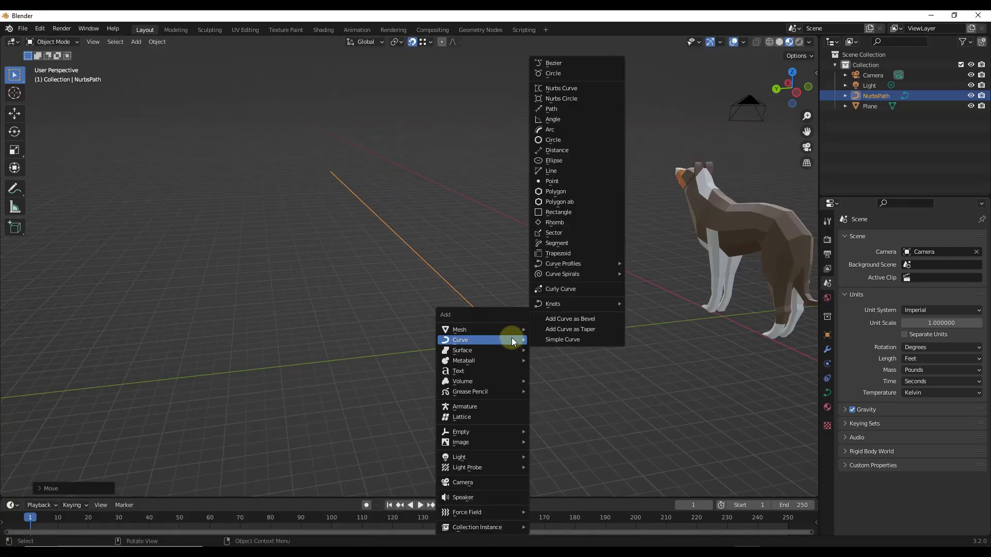
{"action": "left_click", "coordinate": [569, 105]}
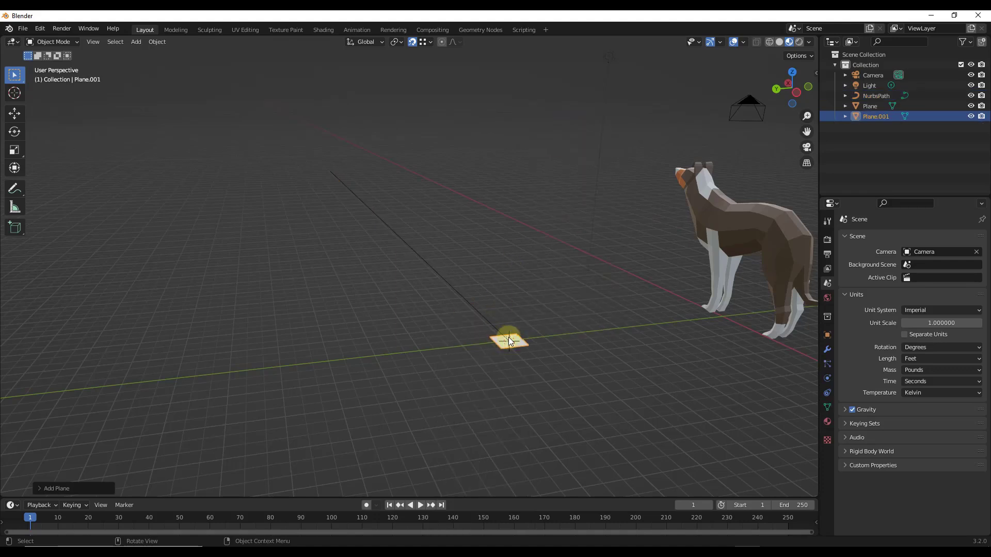
Rotate the plane 90 degrees about the Y axis so it stands upright across the path
{"action": "key", "text": "r"}
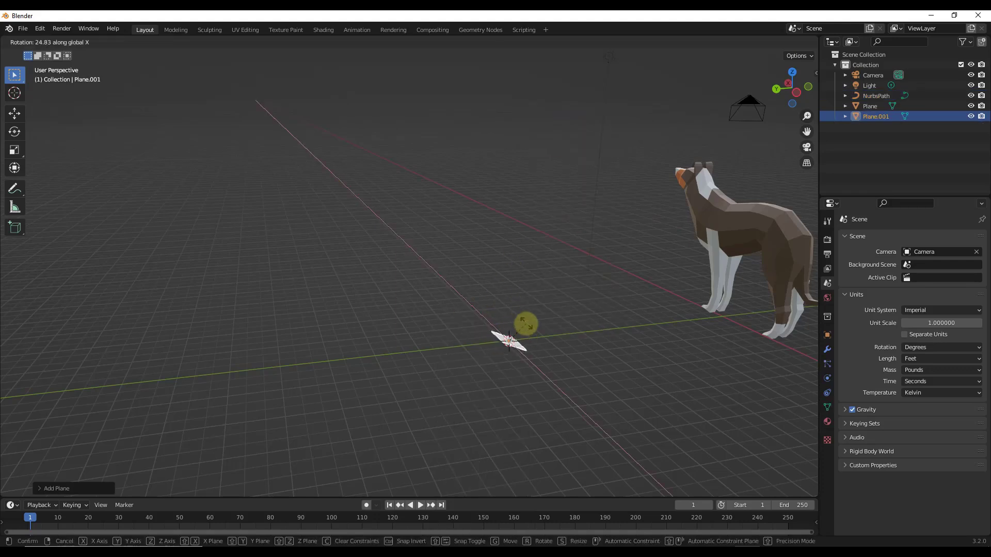
{"action": "key", "text": "y"}
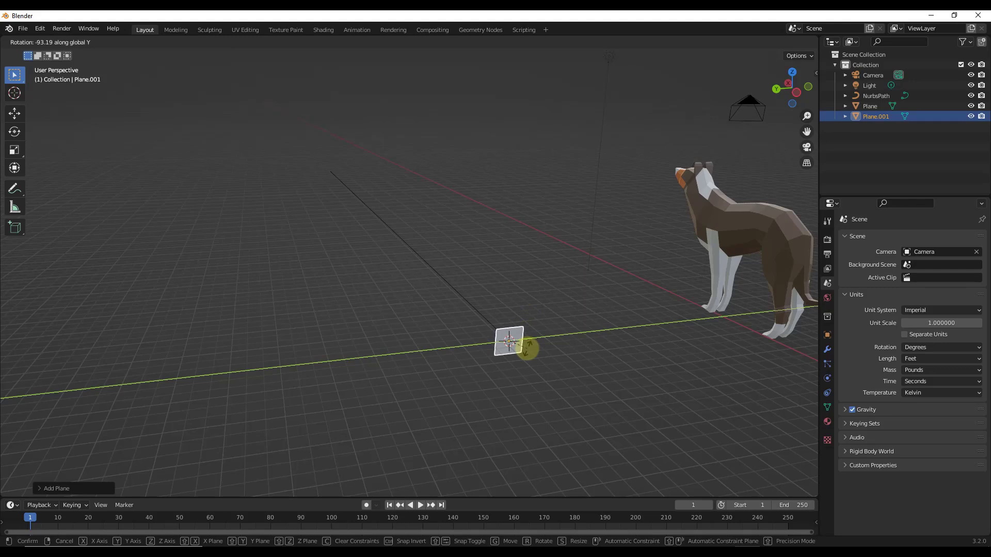
{"action": "type", "text": "90"}
{"action": "key", "text": "Return"}
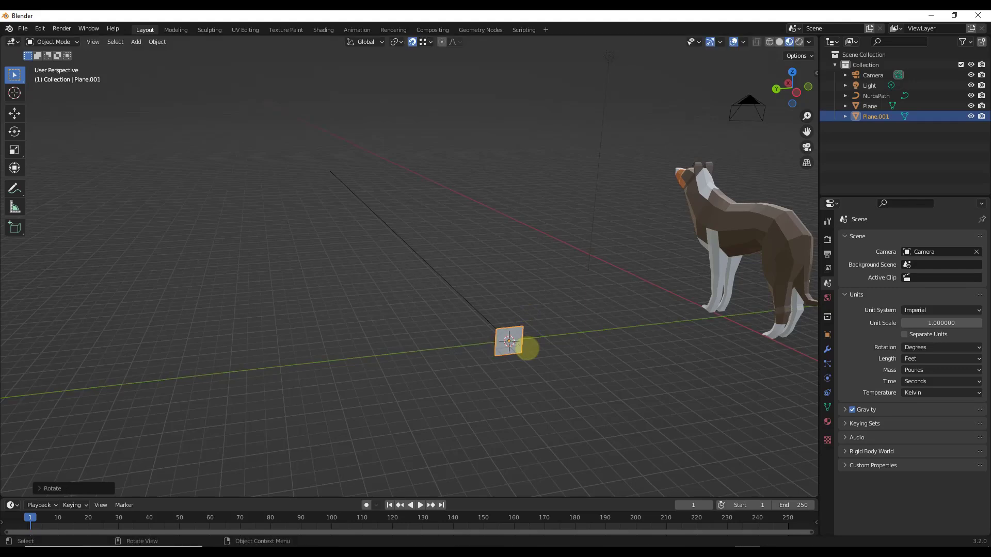
Move the upright plane with snapping so one lower corner sits on the 3D cursor at the path's start
{"action": "scroll", "coordinate": [517, 349], "scroll_direction": "up", "scroll_amount": 1}
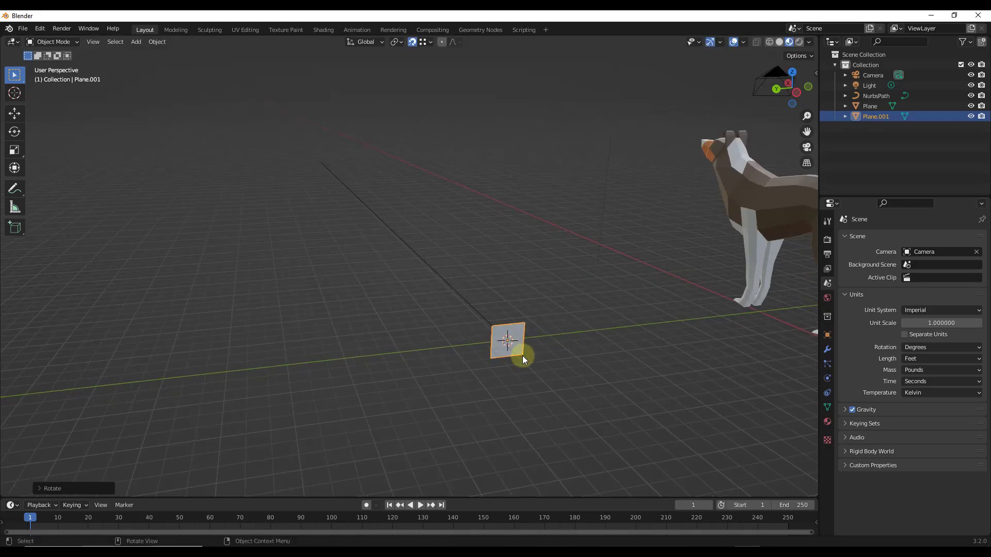
{"action": "key", "text": "g"}
{"action": "left_click", "coordinate": [510, 339]}
{"action": "key", "text": "g"}
{"action": "key", "text": "z"}
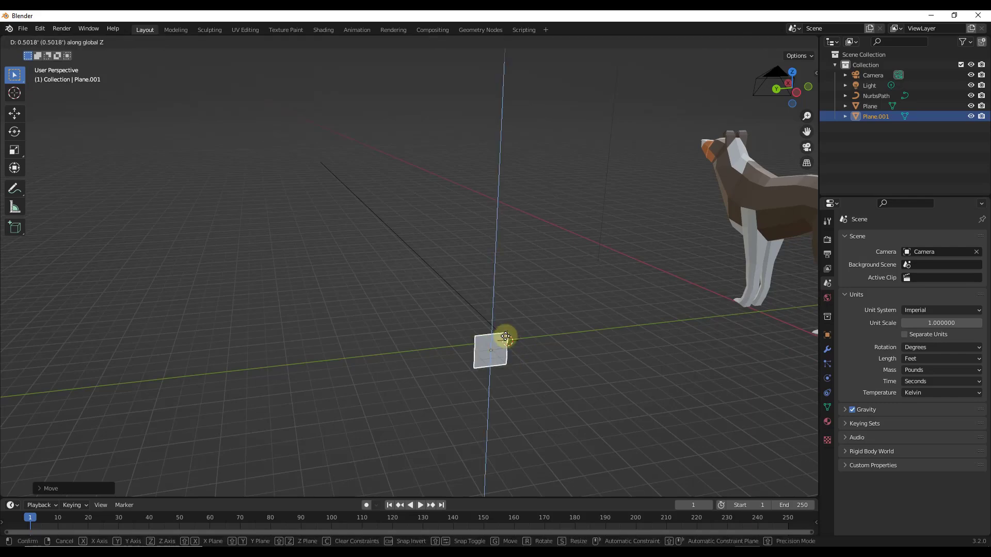
{"action": "left_click", "coordinate": [509, 232]}
{"action": "key", "text": "g"}
{"action": "key", "text": "z"}
{"action": "left_click", "coordinate": [506, 330]}
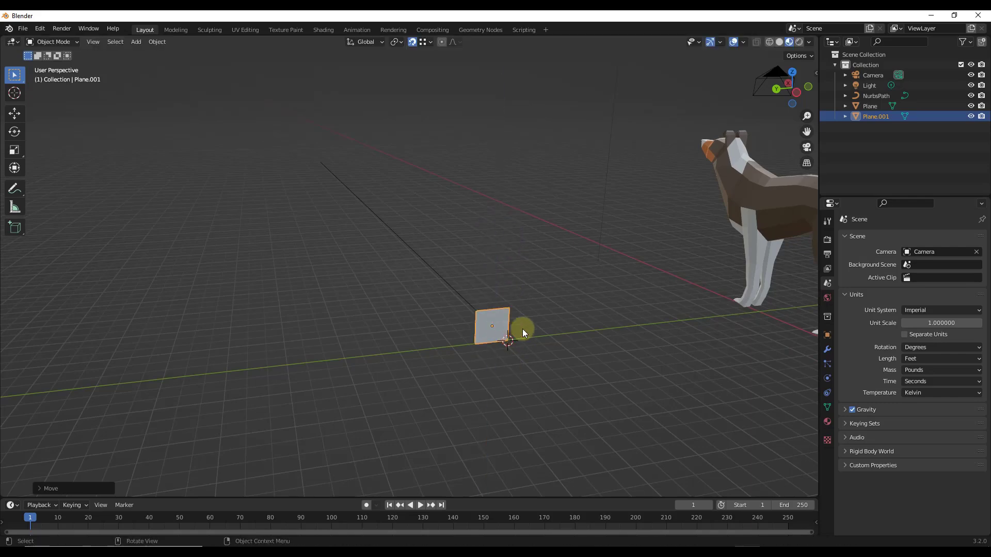
In Edit Mode, lower the plane's top two vertices about 1.36 ft along Z
{"action": "middle_click_drag", "start_coordinate": [523, 329], "coordinate": [510, 302]}
{"action": "key", "text": "Tab"}
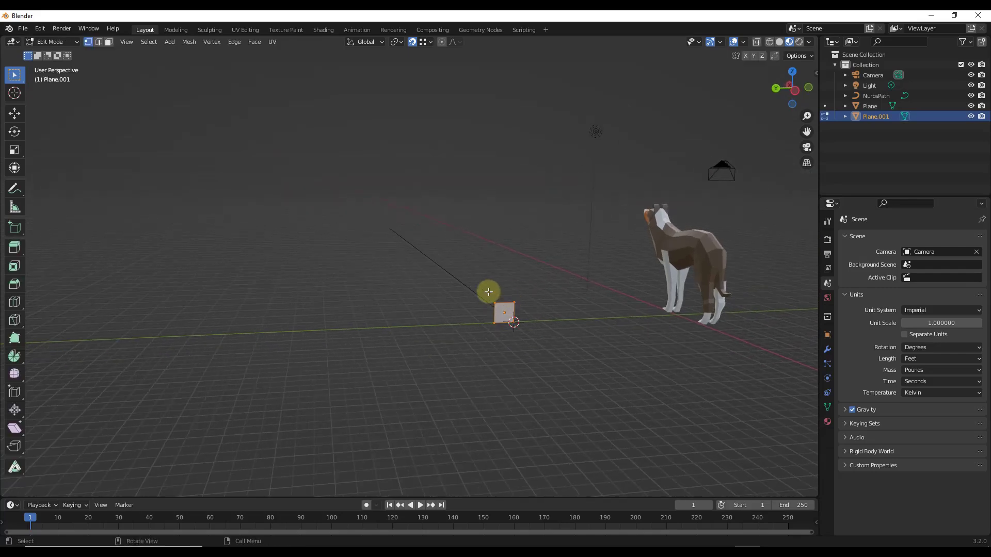
{"action": "scroll", "coordinate": [495, 315], "scroll_direction": "up", "scroll_amount": 3}
{"action": "scroll", "coordinate": [495, 314], "scroll_direction": "up", "scroll_amount": 2}
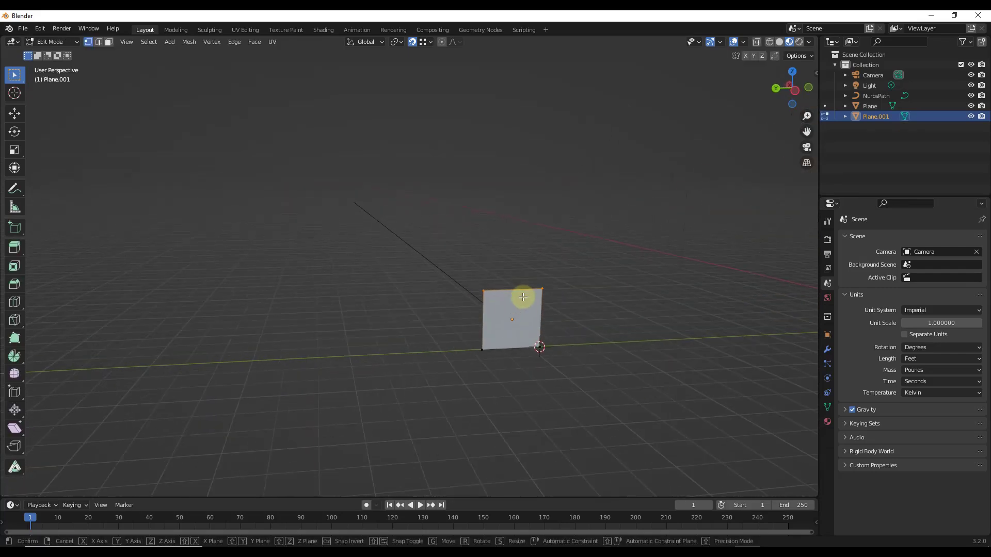
{"action": "key", "text": "g"}
{"action": "key", "text": "z"}
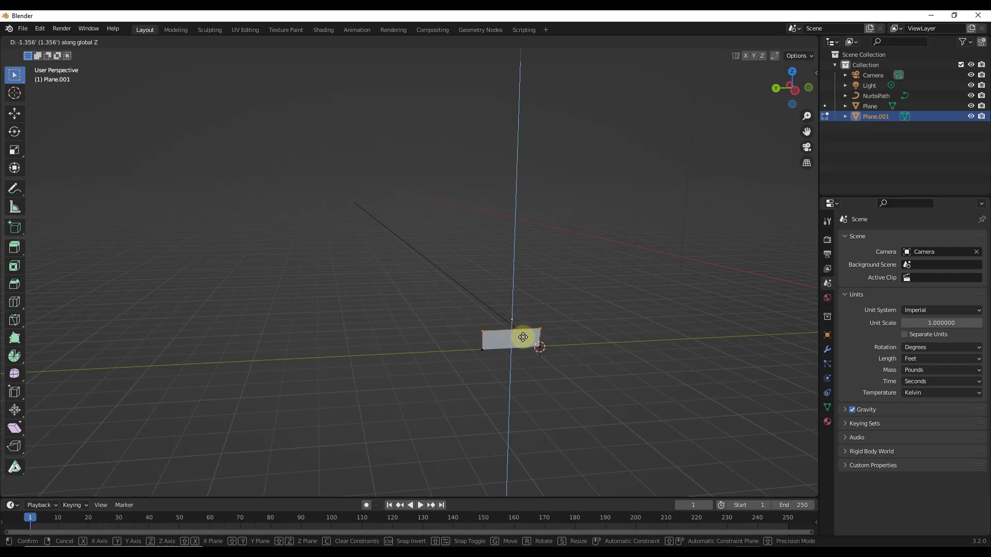
{"action": "left_click", "coordinate": [480, 333]}
Lengthen the thin plane by moving its two far-end vertices along Y in two stages, the second about 7.3 ft
{"action": "left_click_drag", "start_coordinate": [451, 308], "coordinate": [514, 388]}
{"action": "key", "text": "g"}
{"action": "key", "text": "y"}
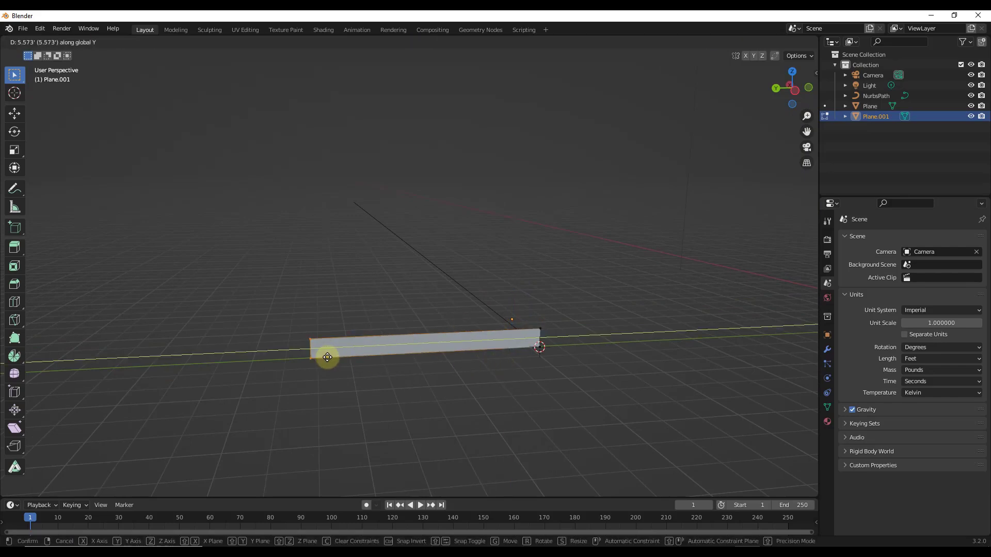
{"action": "left_click", "coordinate": [73, 354]}
{"action": "scroll", "coordinate": [553, 315], "scroll_direction": "down", "scroll_amount": 5}
{"action": "middle_click_drag", "start_coordinate": [308, 326], "coordinate": [418, 309], "text": "shift"}
{"action": "key", "text": "g"}
{"action": "key", "text": "y"}
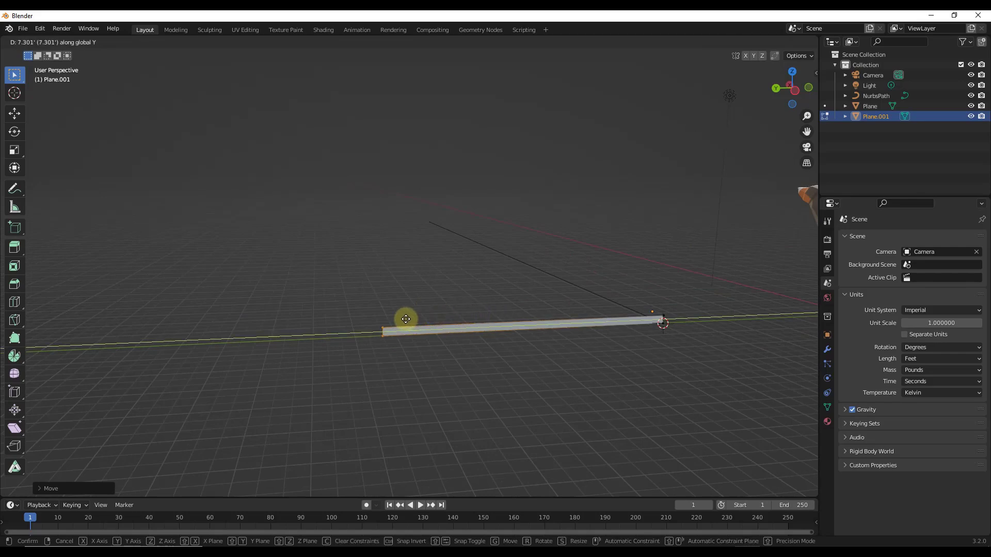
{"action": "left_click", "coordinate": [406, 319]}
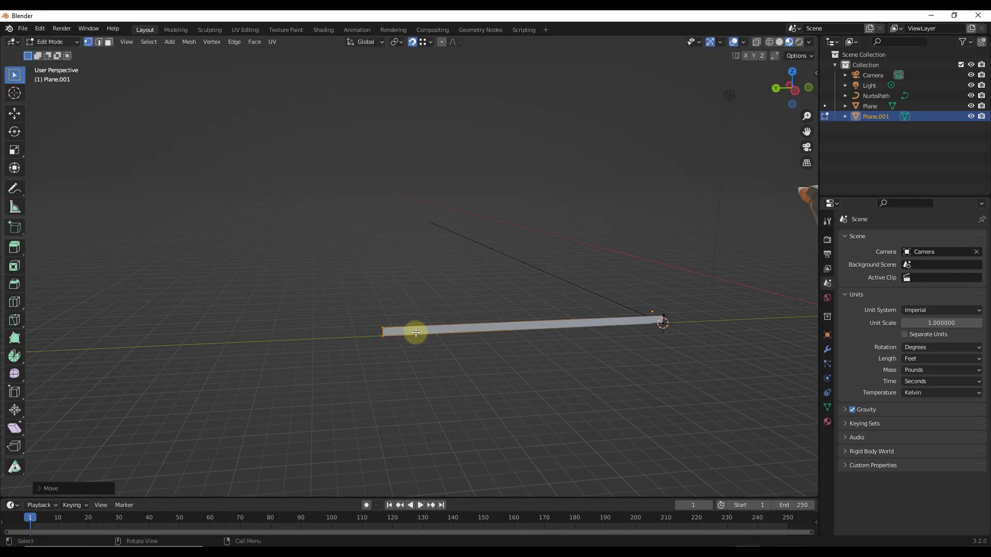
Add two evenly spaced vertical loop cuts across the length of the long plane
{"action": "key", "text": "ctrl+r"}
{"action": "scroll", "coordinate": [535, 324], "scroll_direction": "up", "scroll_amount": 2}
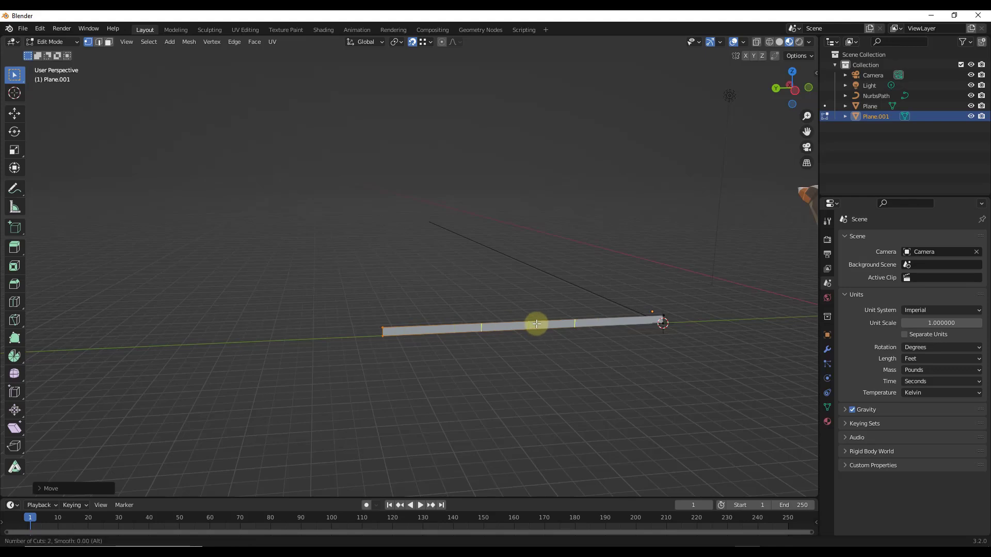
{"action": "left_click", "coordinate": [537, 323]}
{"action": "left_click", "coordinate": [535, 325]}
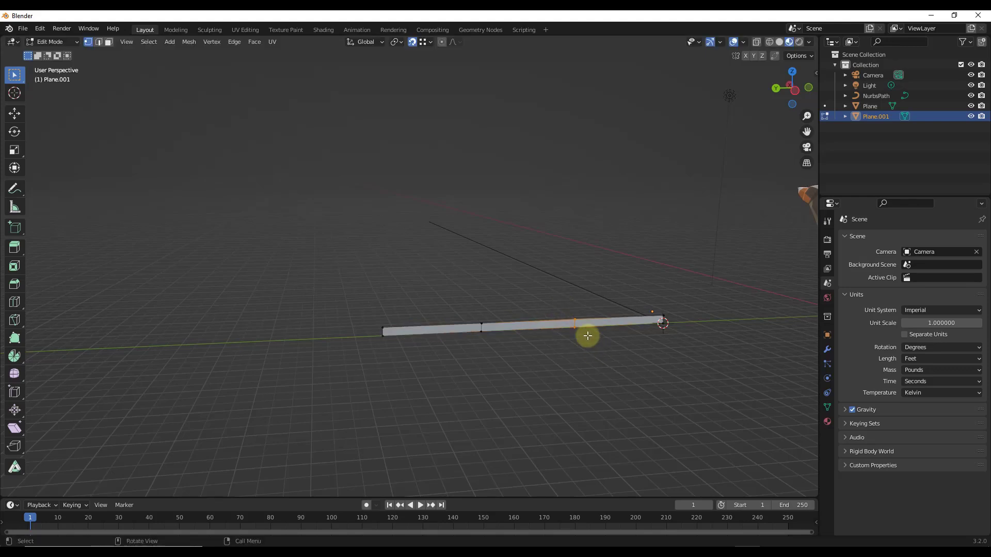
Move the loop cut nearest the 3D cursor along Y until it sits just short of that end
{"action": "key", "text": "g"}
{"action": "key", "text": "y"}
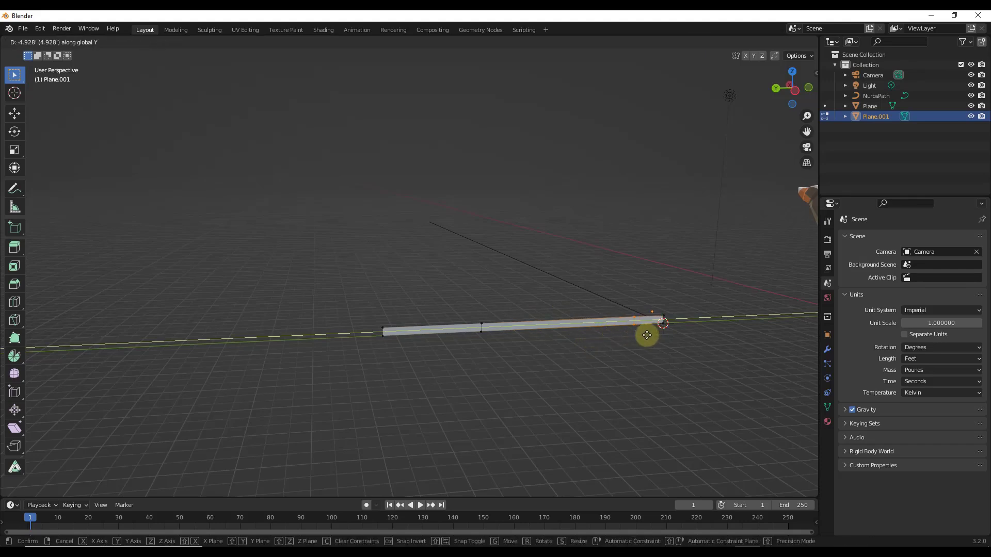
{"action": "left_click", "coordinate": [652, 333]}
{"action": "scroll", "coordinate": [602, 301], "scroll_direction": "up", "scroll_amount": 5}
{"action": "key", "text": "g"}
{"action": "key", "text": "y"}
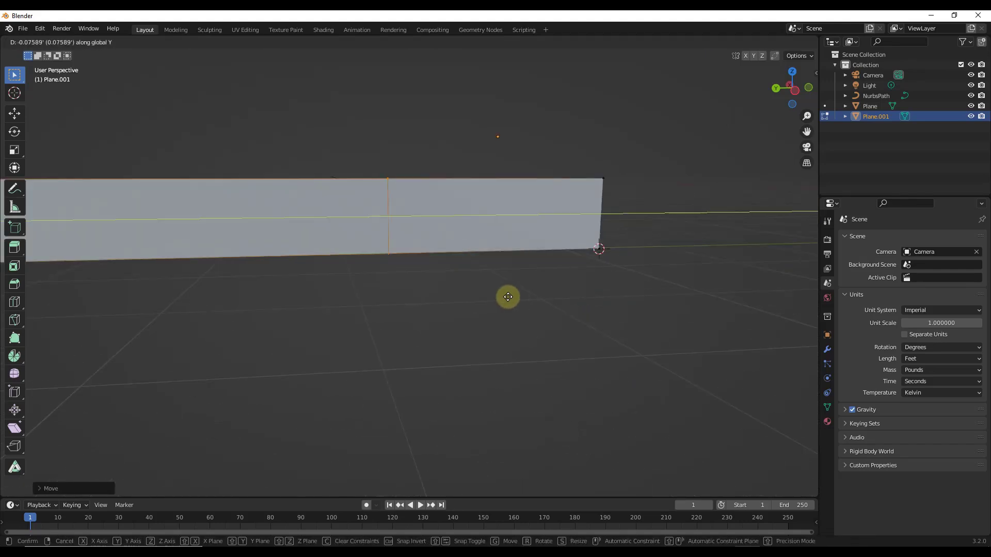
{"action": "left_click", "coordinate": [664, 307]}
Move the other loop cut about 6.9 ft along Y so it sits just short of the plane's far end
{"action": "scroll", "coordinate": [668, 224], "scroll_direction": "down", "scroll_amount": 4}
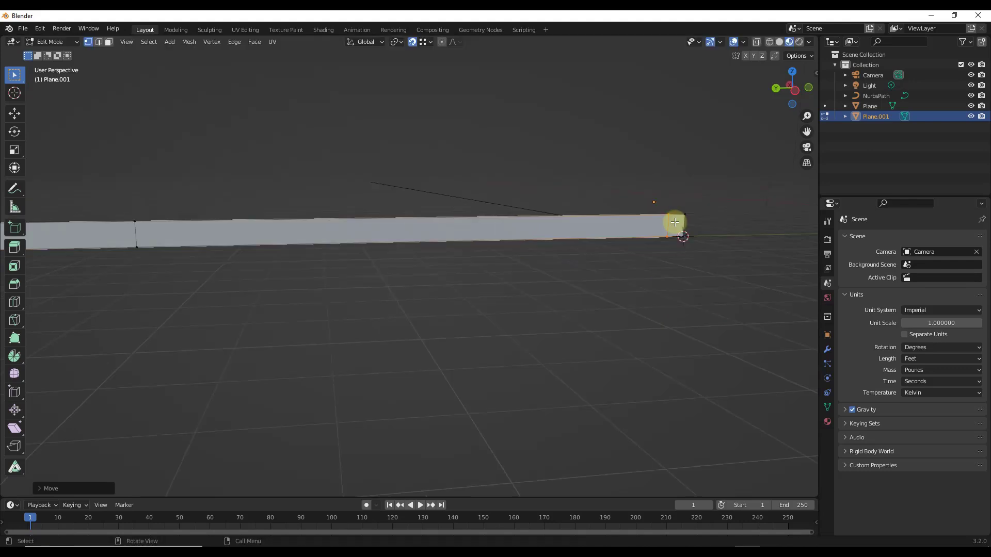
{"action": "scroll", "coordinate": [516, 207], "scroll_direction": "up", "scroll_amount": 3}
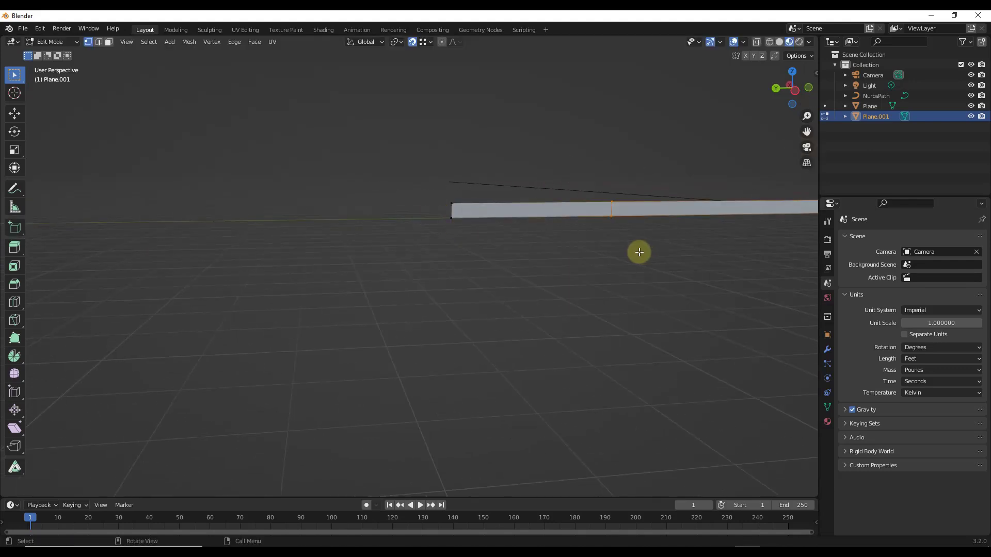
{"action": "key", "text": "g"}
{"action": "key", "text": "y"}
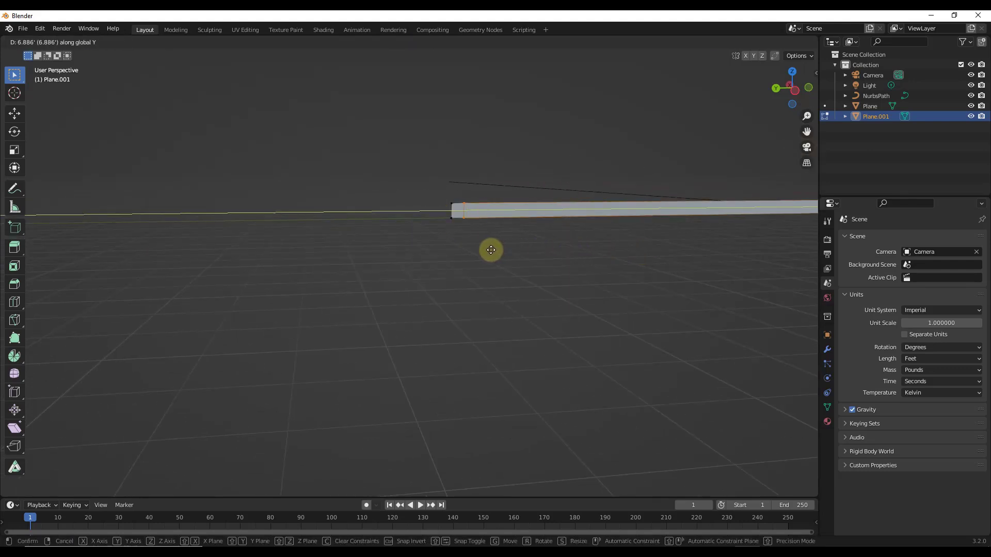
{"action": "left_click", "coordinate": [491, 250]}
Select the vertices along the plane's upper edge and extrude them about 0.6 ft up along Z
{"action": "left_click_drag", "start_coordinate": [419, 187], "coordinate": [477, 208]}
{"action": "scroll", "coordinate": [648, 192], "scroll_direction": "down", "scroll_amount": 3}
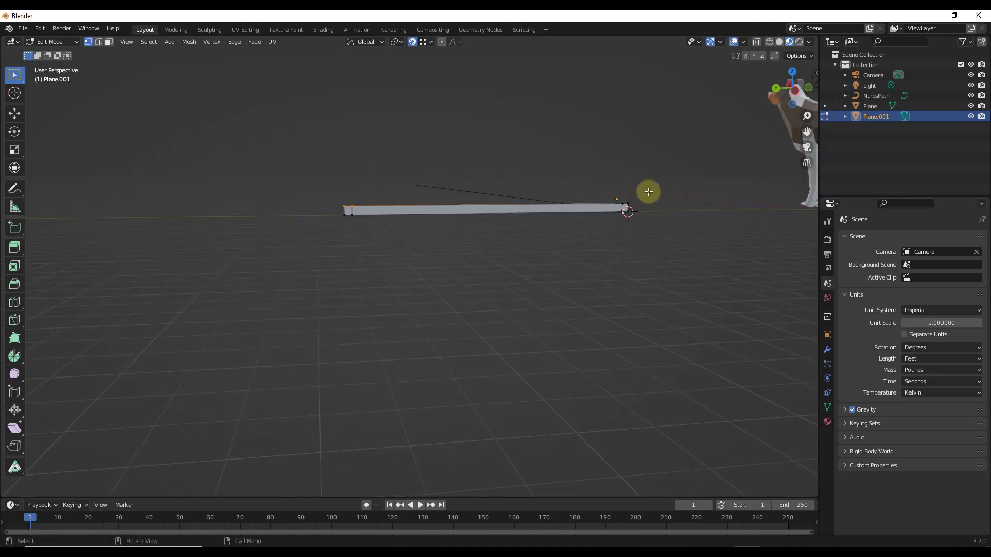
{"action": "scroll", "coordinate": [648, 192], "scroll_direction": "up", "scroll_amount": 2}
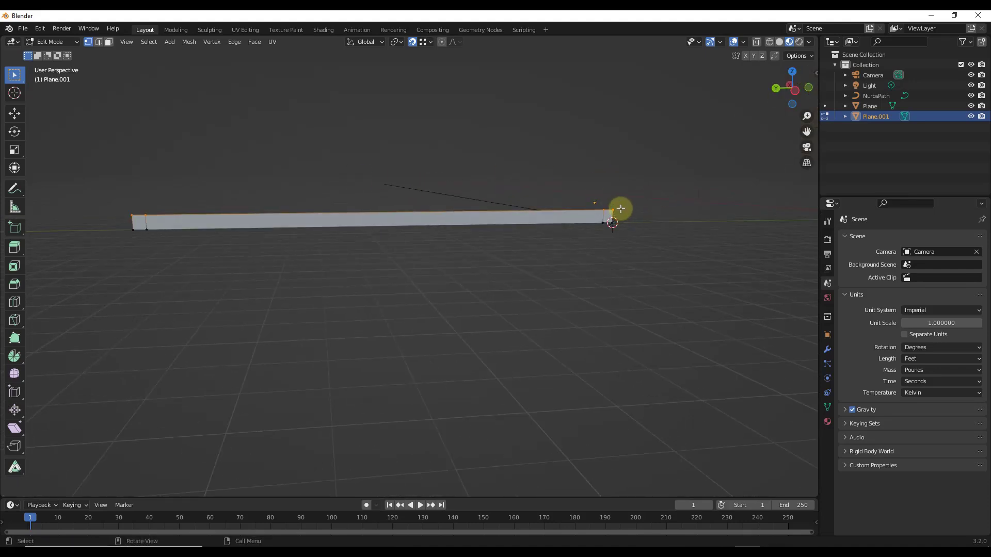
{"action": "key", "text": "e"}
{"action": "key", "text": "z"}
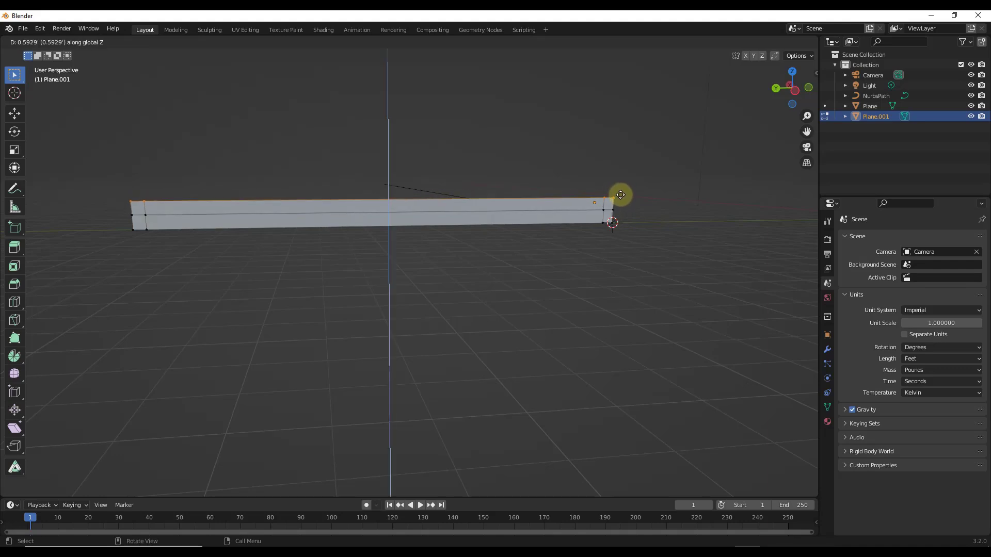
{"action": "left_click", "coordinate": [511, 186]}
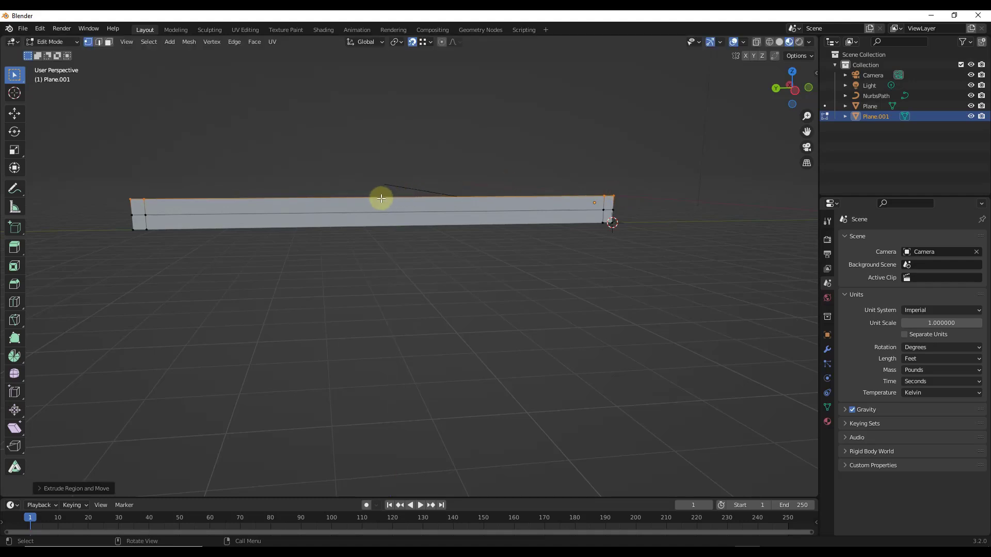
Delete the long middle top edge so only the two raised ends remain, and return to Object Mode
{"action": "key", "text": "2"}
{"action": "left_click", "coordinate": [315, 200]}
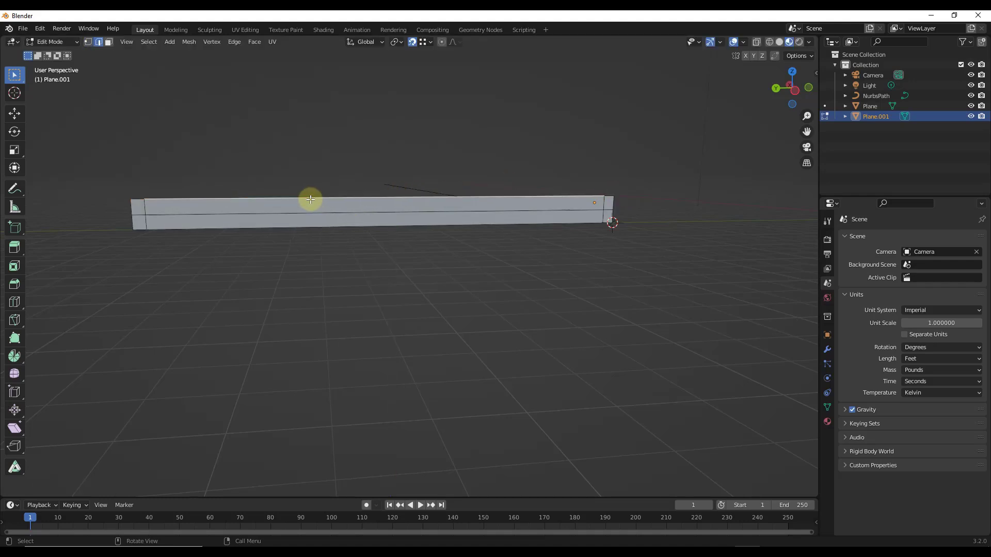
{"action": "key", "text": "x"}
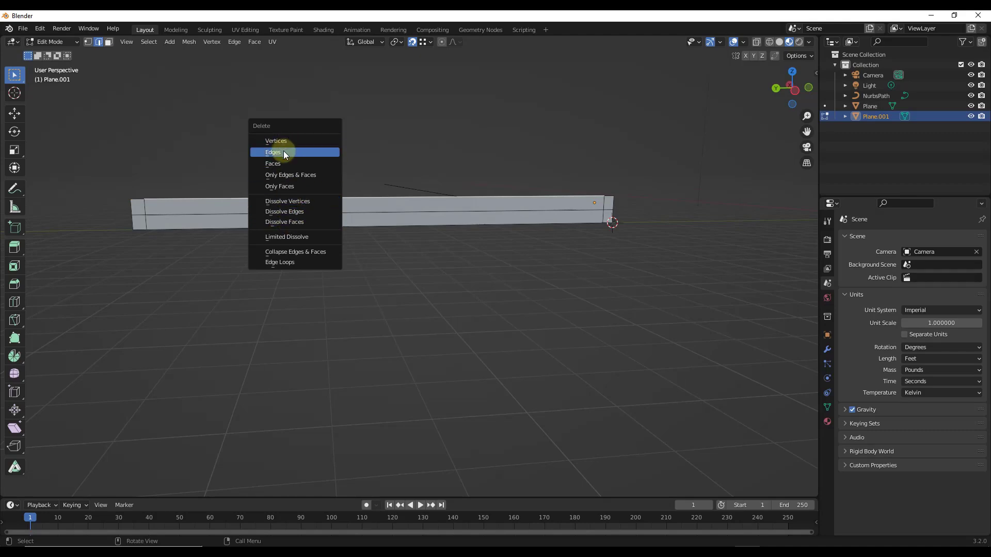
{"action": "left_click", "coordinate": [283, 153]}
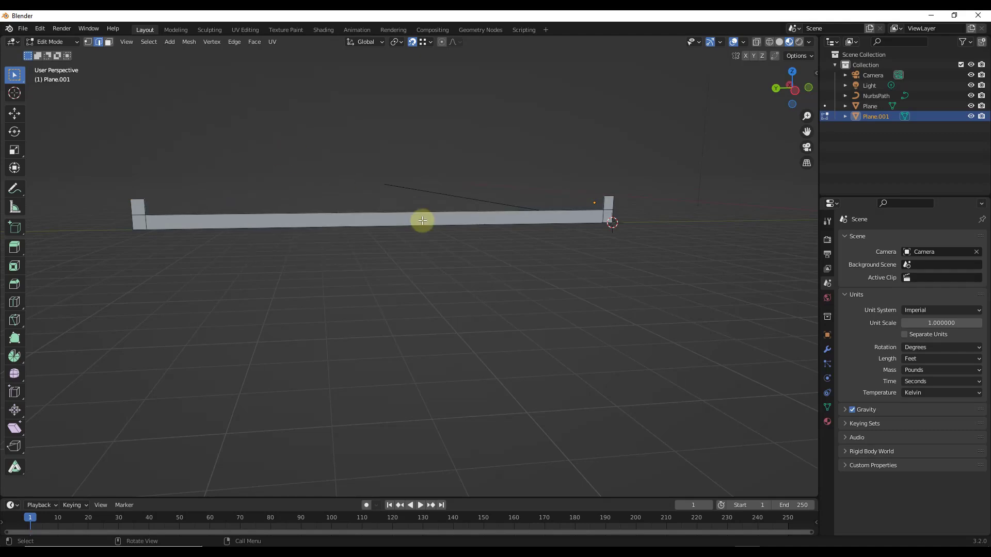
{"action": "middle_click_drag", "start_coordinate": [420, 222], "coordinate": [449, 225]}
{"action": "scroll", "coordinate": [438, 237], "scroll_direction": "down", "scroll_amount": 3}
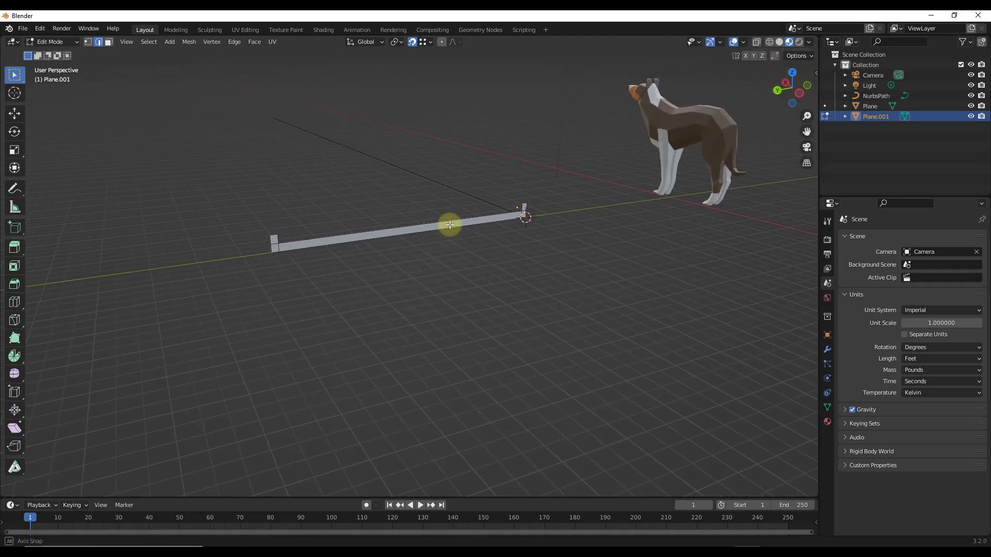
{"action": "key", "text": "Tab"}
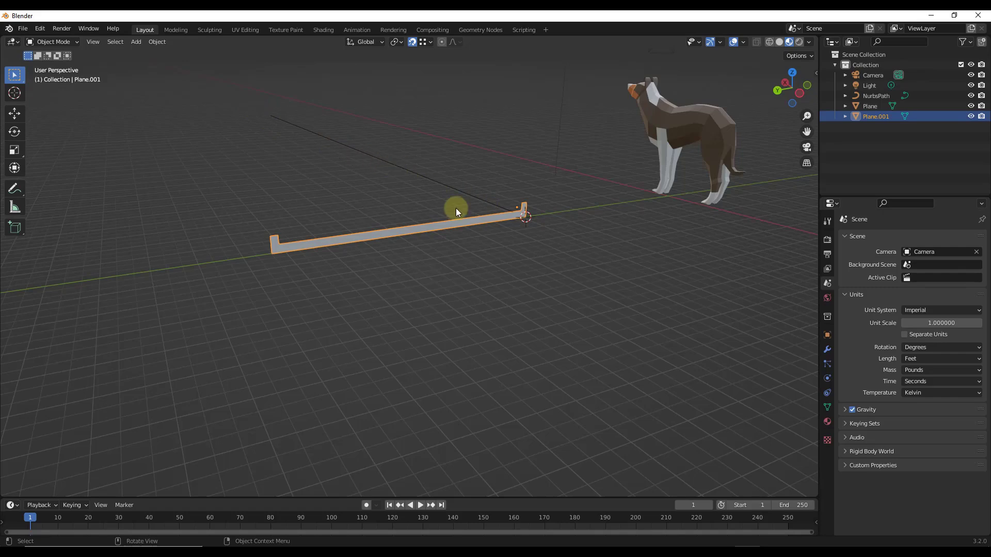
Set the NurbsPath curve's bevel type to Object and check which bevel objects are available
{"action": "middle_click_drag", "start_coordinate": [525, 279], "coordinate": [449, 191]}
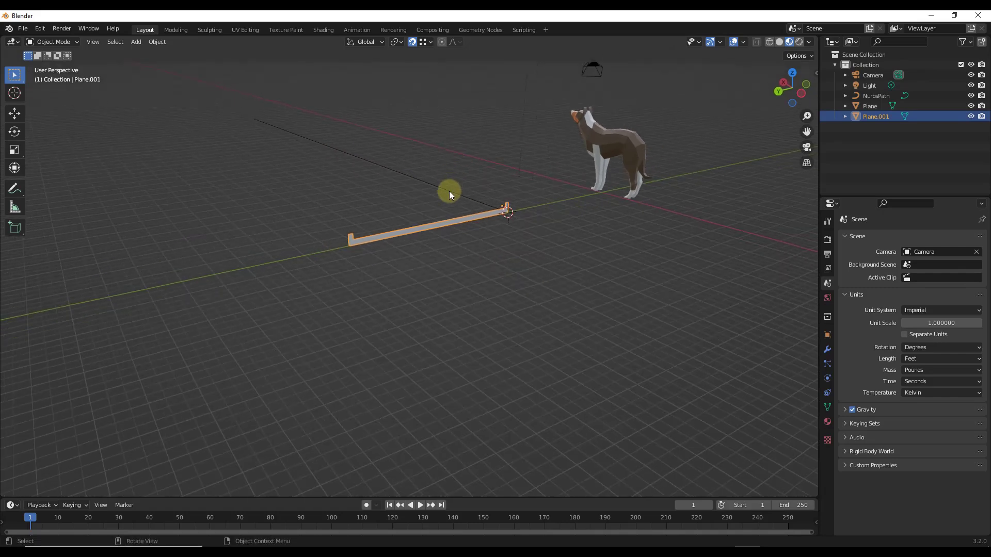
{"action": "left_click", "coordinate": [450, 195]}
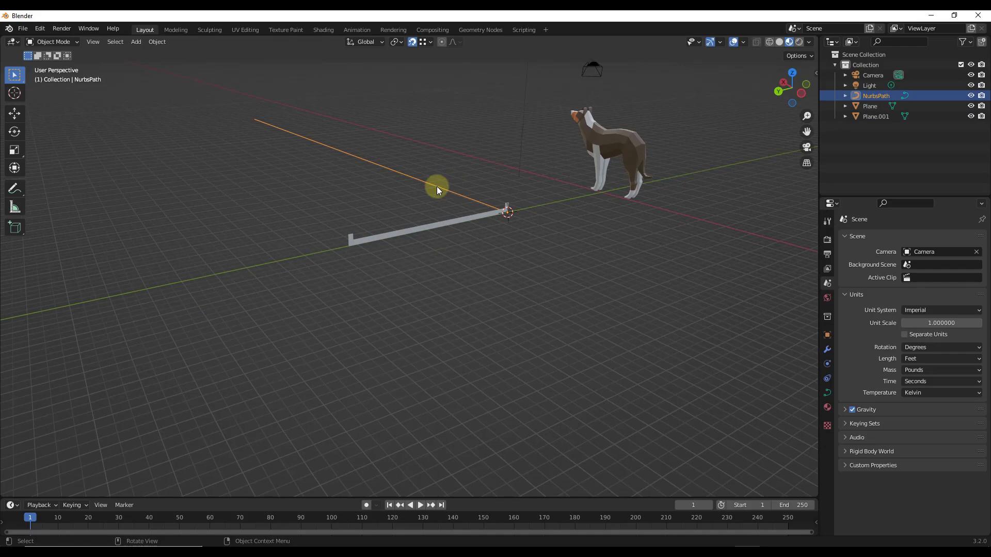
{"action": "left_click", "coordinate": [827, 393]}
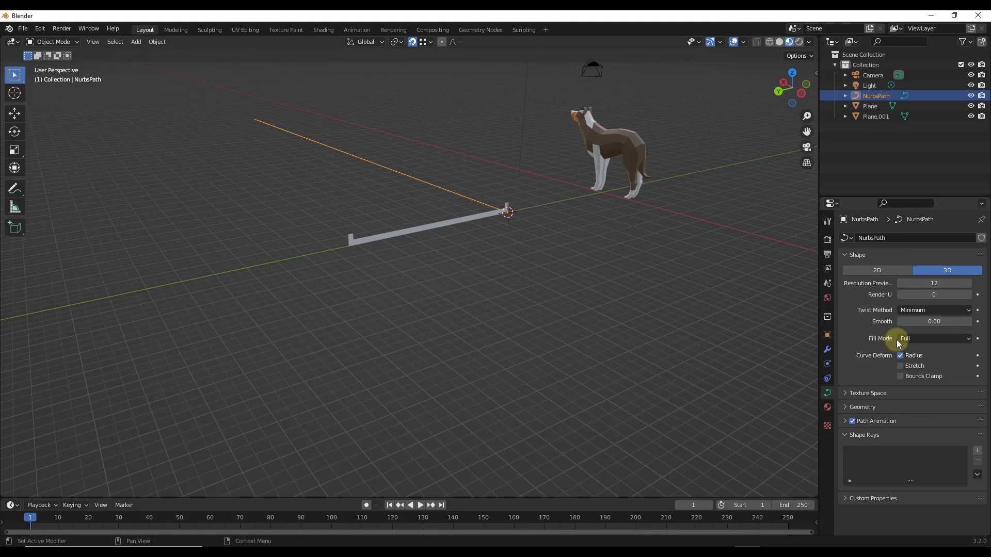
{"action": "left_click", "coordinate": [862, 407]}
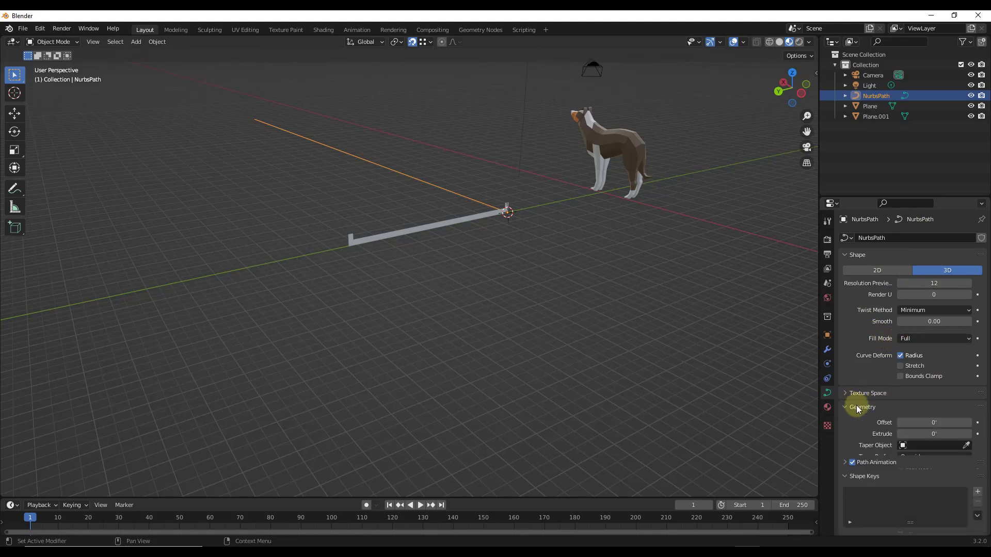
{"action": "scroll", "coordinate": [862, 311], "scroll_direction": "down", "scroll_amount": 5}
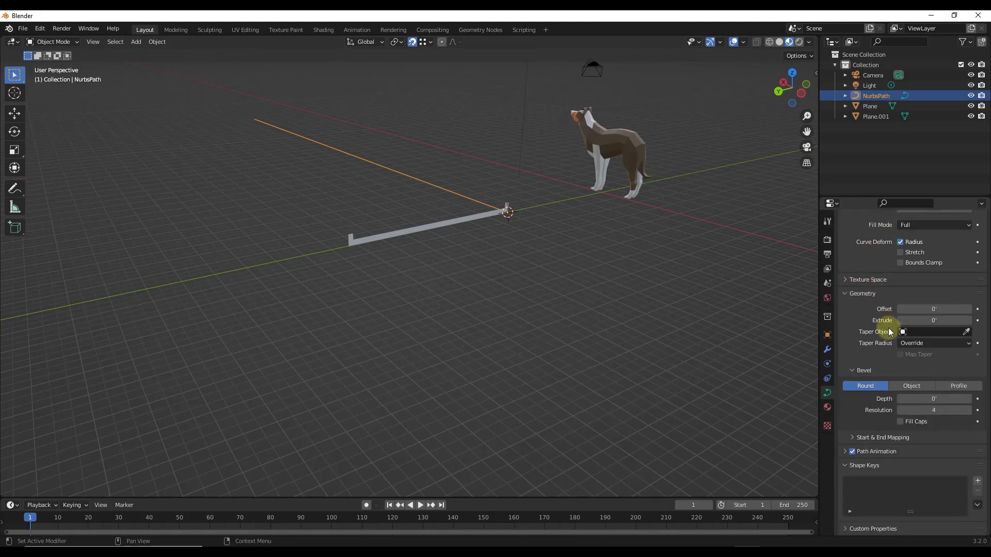
{"action": "left_click", "coordinate": [862, 370]}
{"action": "left_click", "coordinate": [861, 425]}
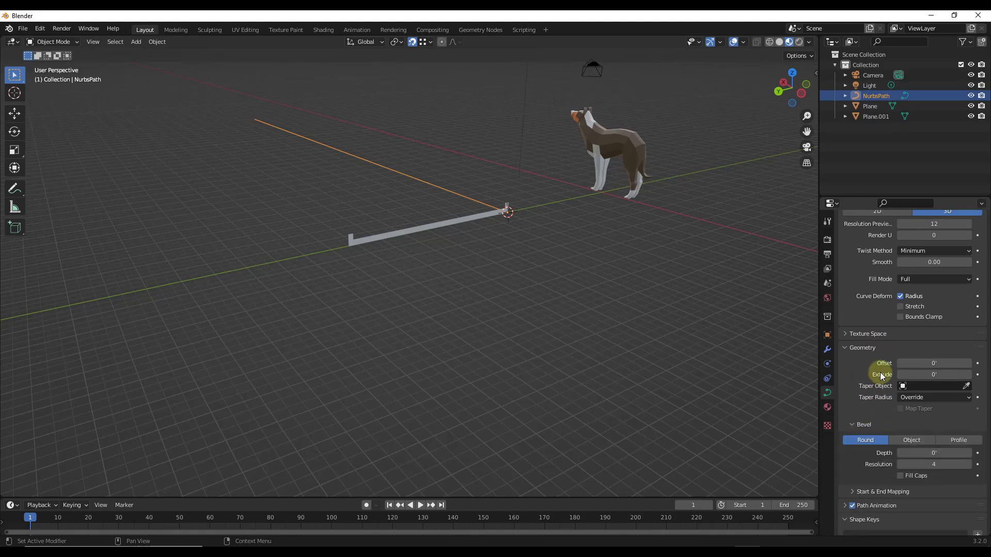
{"action": "scroll", "coordinate": [889, 379], "scroll_direction": "down", "scroll_amount": 2}
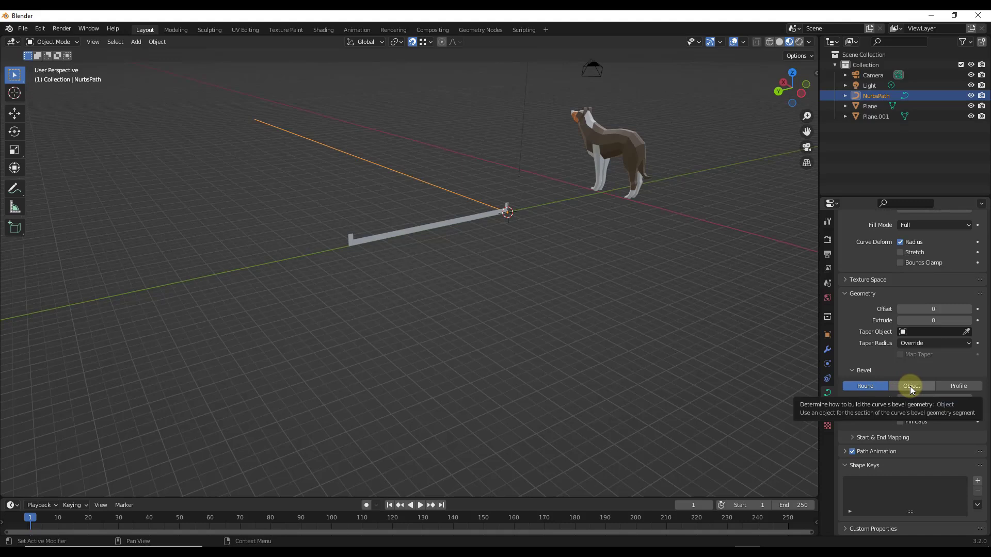
{"action": "left_click", "coordinate": [911, 385]}
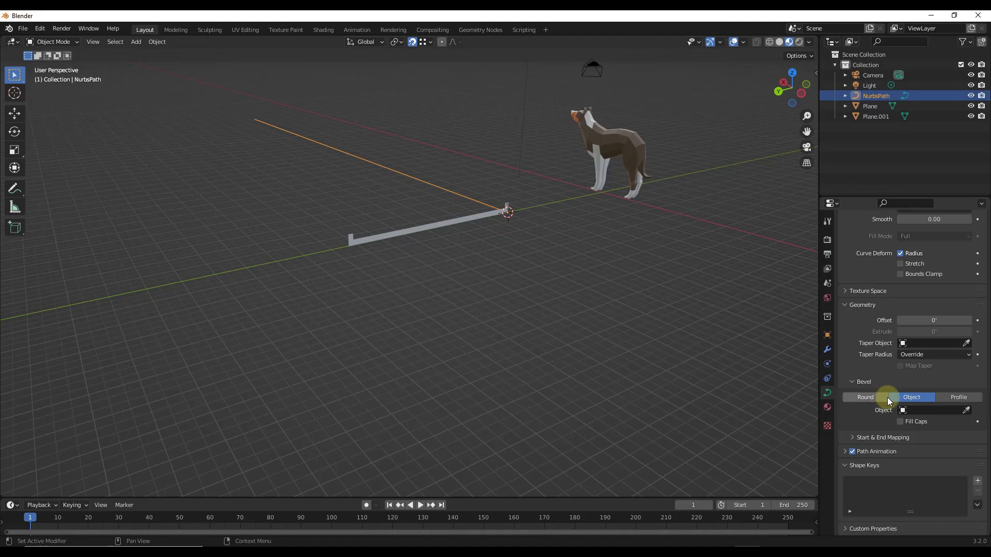
{"action": "left_click", "coordinate": [904, 410]}
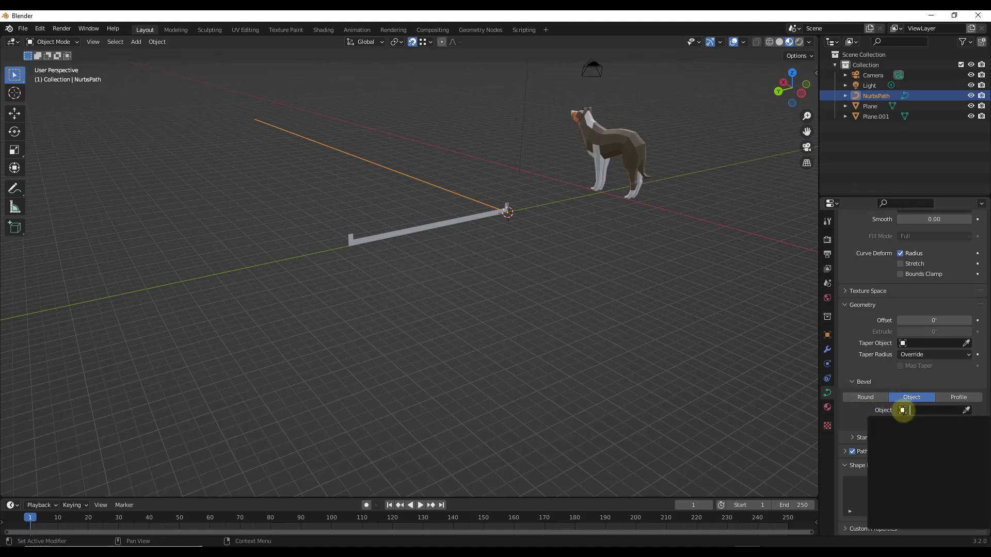
{"action": "left_click", "coordinate": [443, 222]}
Convert the Plane.001 profile mesh to a curve
{"action": "scroll", "coordinate": [440, 222], "scroll_direction": "up", "scroll_amount": 4}
{"action": "left_click", "coordinate": [857, 117]}
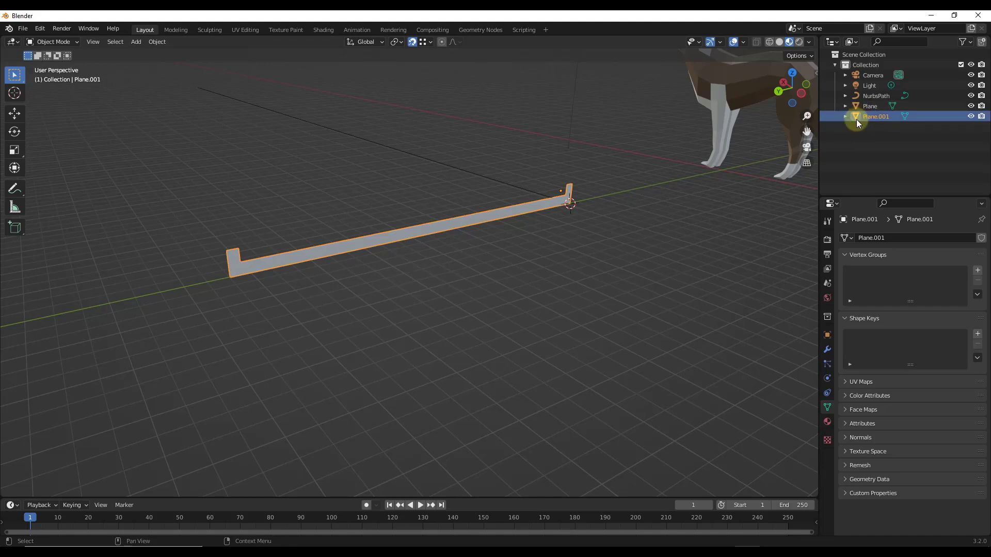
{"action": "left_click", "coordinate": [530, 190]}
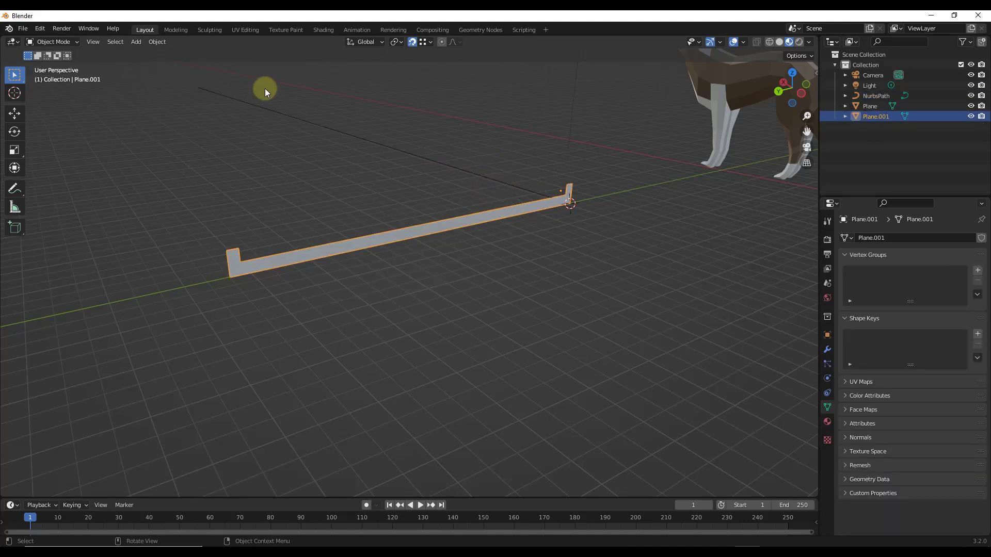
{"action": "left_click", "coordinate": [160, 45]}
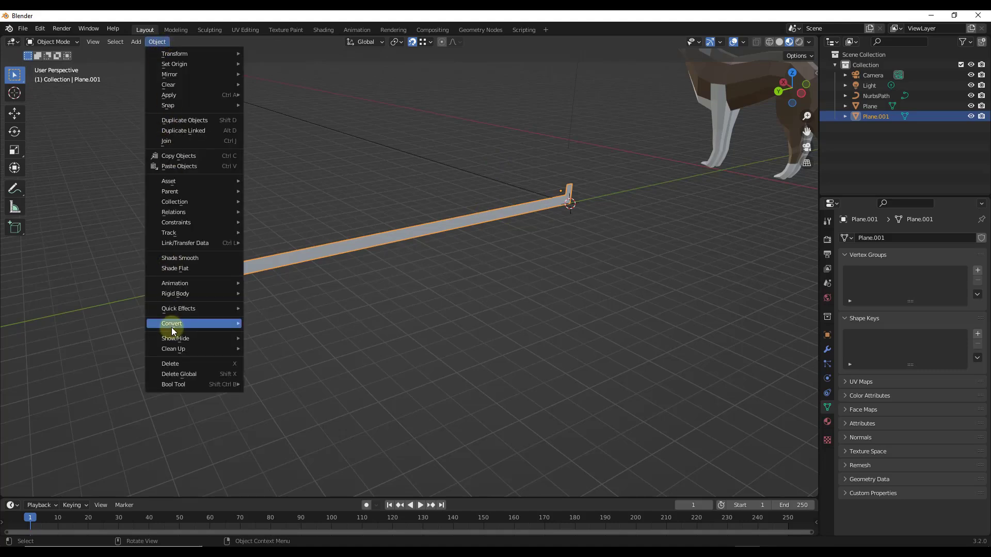
{"action": "mouse_move", "coordinate": [173, 326]}
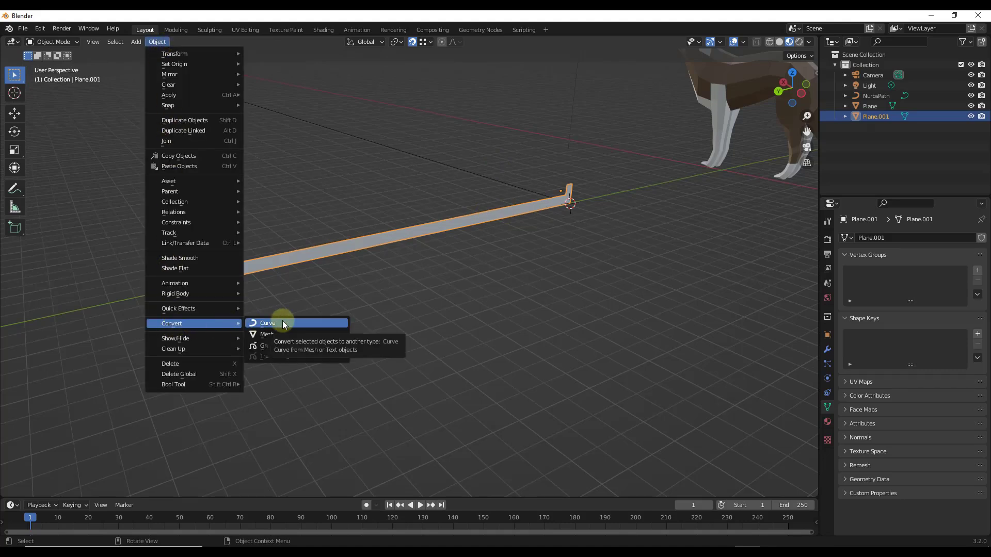
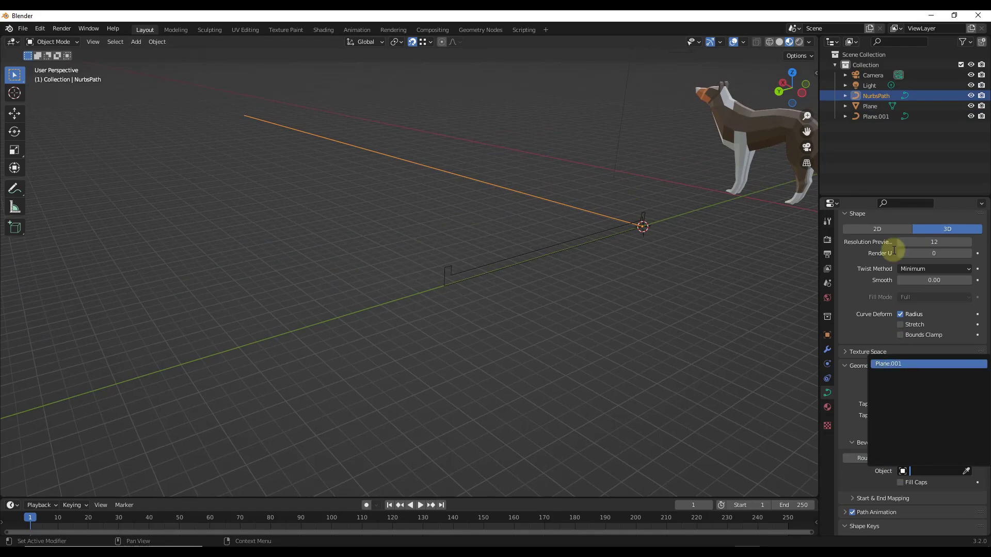
Rename the Plane.001 profile curve as BridgeFloor
{"action": "left_click", "coordinate": [873, 116]}
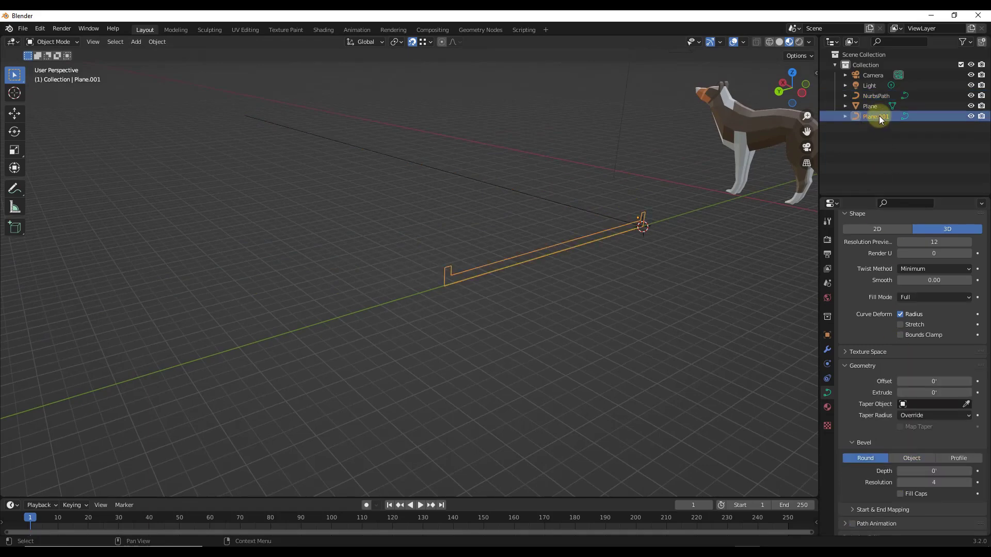
{"action": "double_click", "coordinate": [878, 115]}
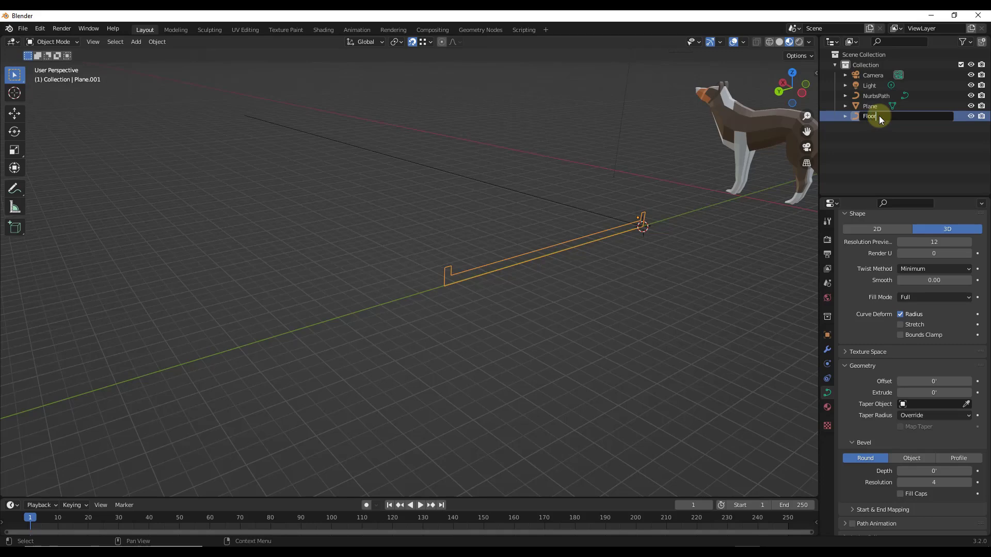
{"action": "type", "text": "Bridge"}
{"action": "key", "text": "Return"}
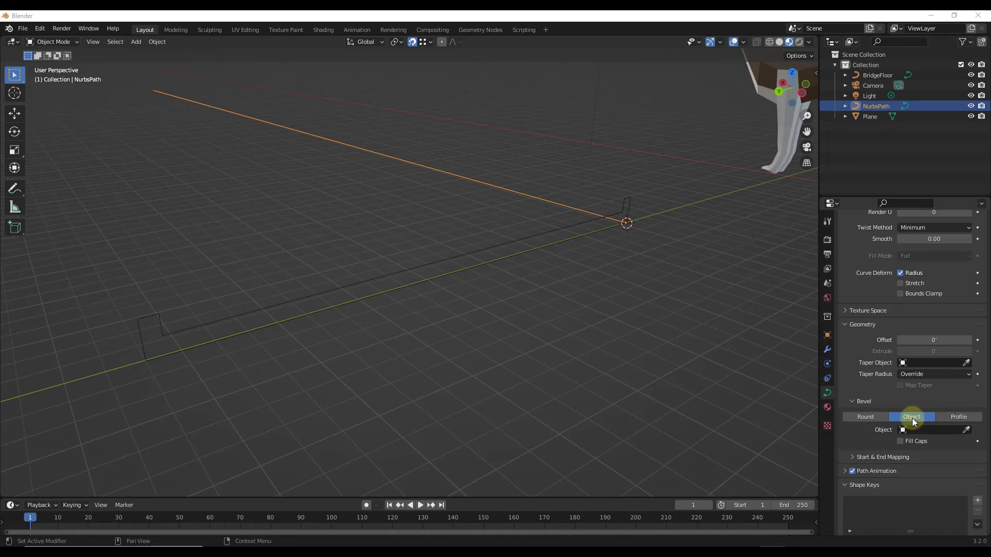
Set the NurbsPath curve's bevel type to Object and assign BridgeFloor as its bevel object
{"action": "left_click", "coordinate": [872, 418]}
{"action": "left_click", "coordinate": [901, 415]}
{"action": "left_click", "coordinate": [903, 429]}
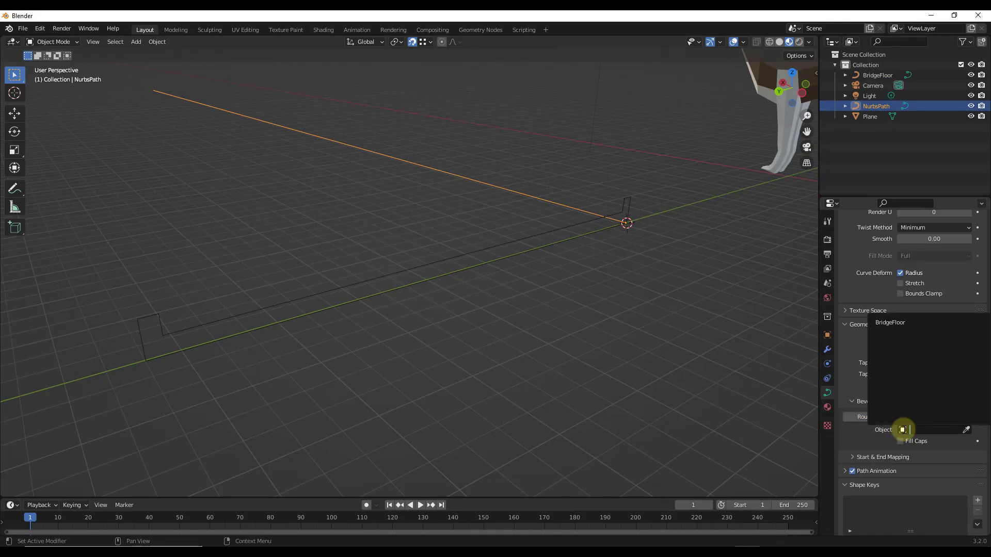
{"action": "left_click", "coordinate": [890, 323]}
{"action": "middle_click_drag", "start_coordinate": [747, 330], "coordinate": [630, 266]}
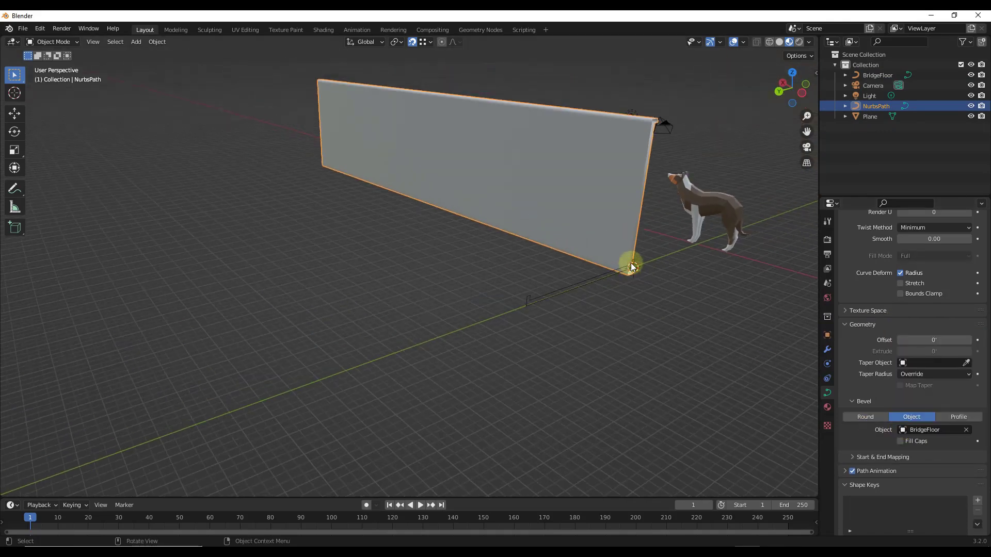
{"action": "middle_click_drag", "start_coordinate": [670, 168], "coordinate": [495, 258]}
{"action": "scroll", "coordinate": [497, 267], "scroll_direction": "up", "scroll_amount": 5}
{"action": "scroll", "coordinate": [501, 274], "scroll_direction": "down", "scroll_amount": 2}
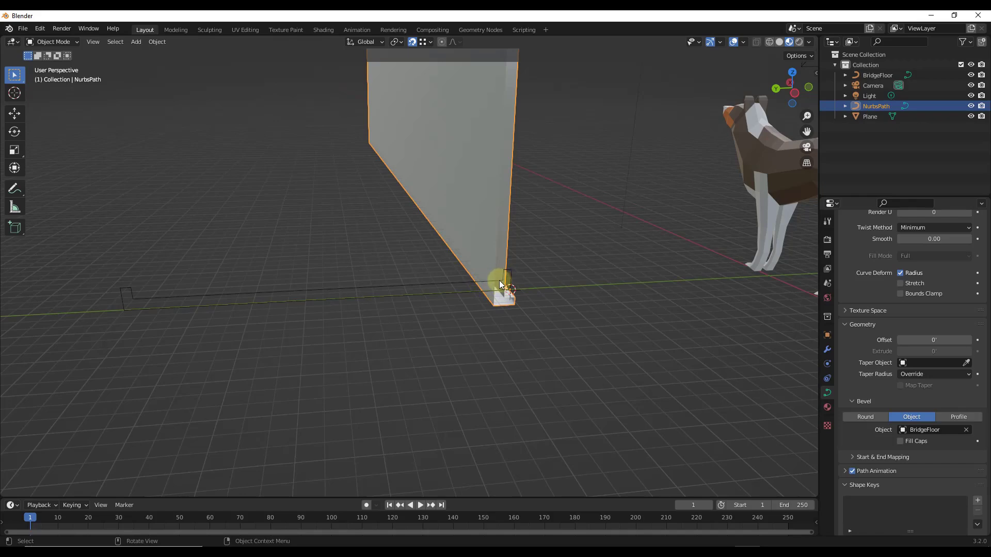
{"action": "scroll", "coordinate": [499, 273], "scroll_direction": "down", "scroll_amount": 3}
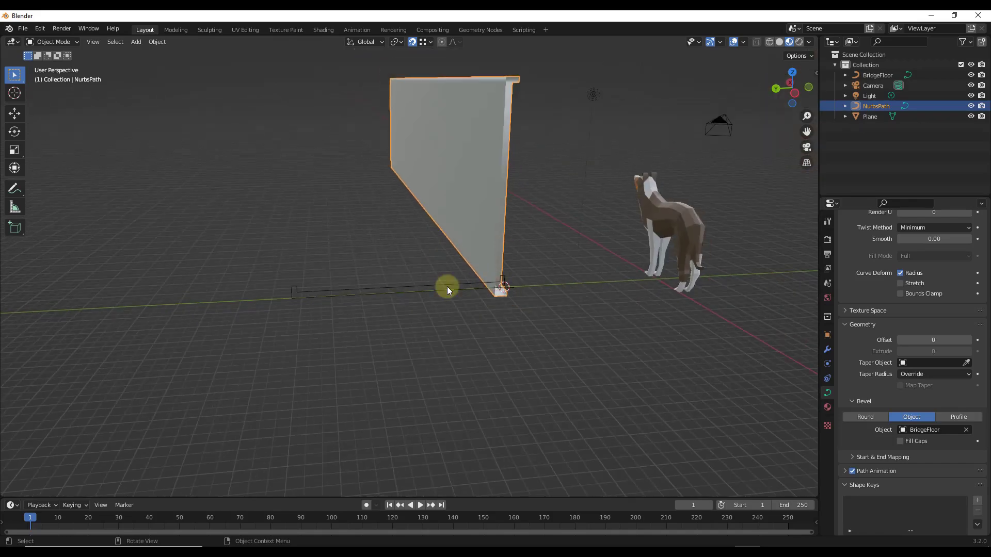
Restrict transforms to origins only and rotate the BridgeFloor curve's origin 90° about the global X axis
{"action": "left_click", "coordinate": [402, 291]}
{"action": "key", "text": "Tab"}
{"action": "key", "text": "Tab"}
{"action": "scroll", "coordinate": [495, 283], "scroll_direction": "up", "scroll_amount": 2}
{"action": "scroll", "coordinate": [494, 283], "scroll_direction": "up", "scroll_amount": 1}
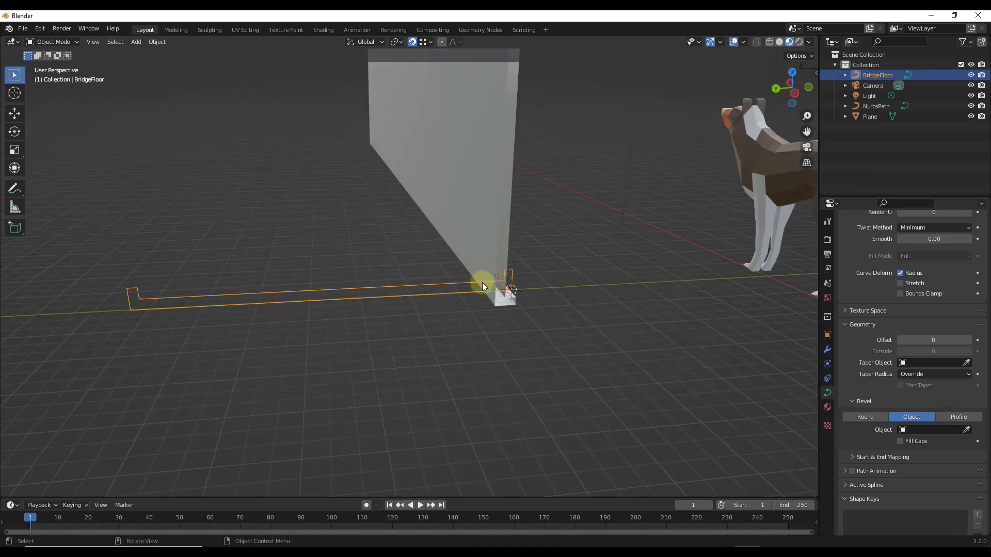
{"action": "left_click", "coordinate": [798, 56]}
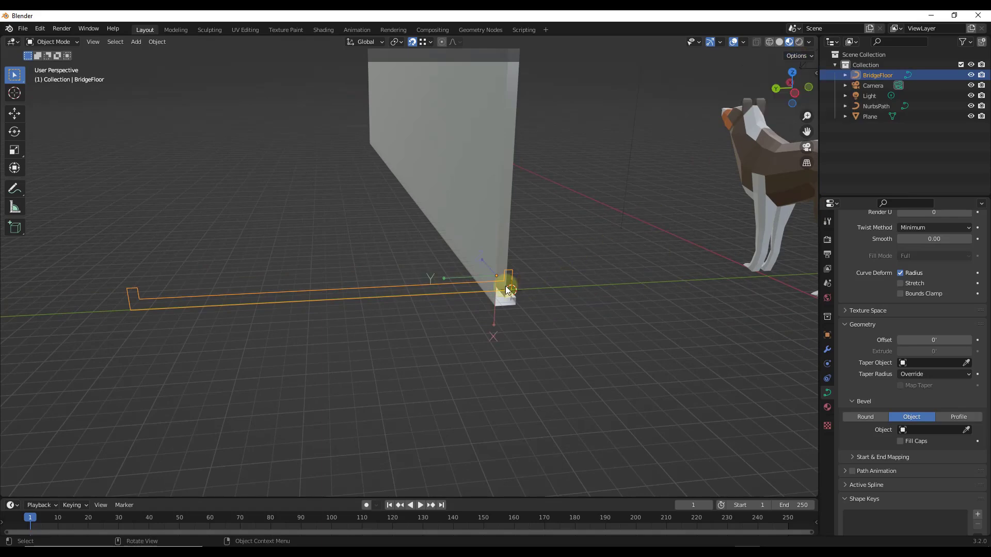
{"action": "scroll", "coordinate": [503, 282], "scroll_direction": "down", "scroll_amount": 5}
{"action": "middle_click_drag", "start_coordinate": [510, 268], "coordinate": [513, 279]}
{"action": "key", "text": "r"}
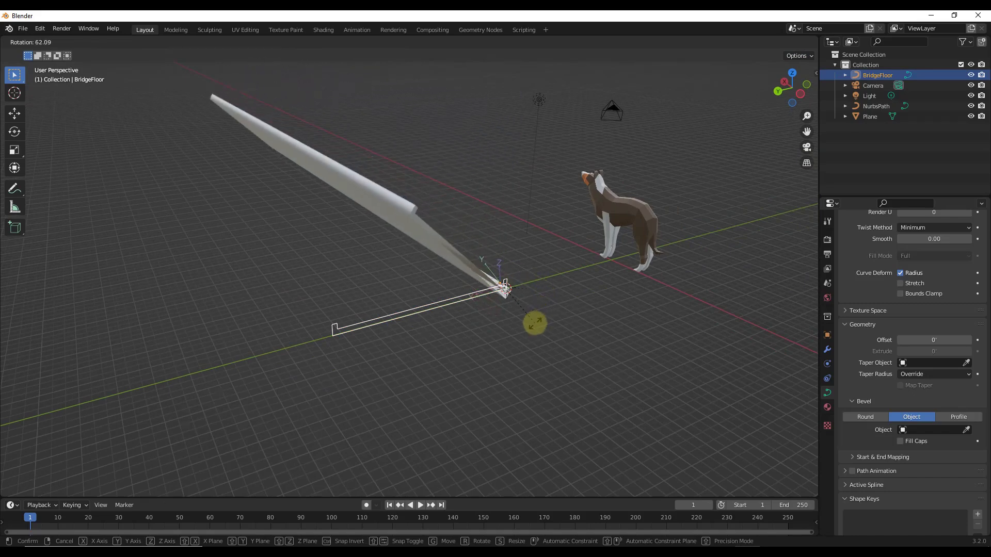
{"action": "key", "text": "x"}
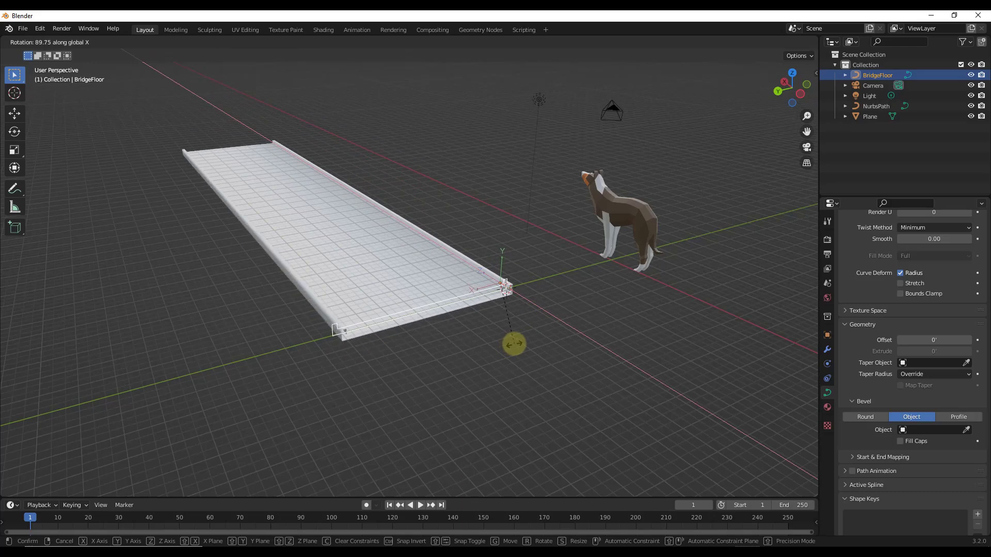
{"action": "type", "text": "90"}
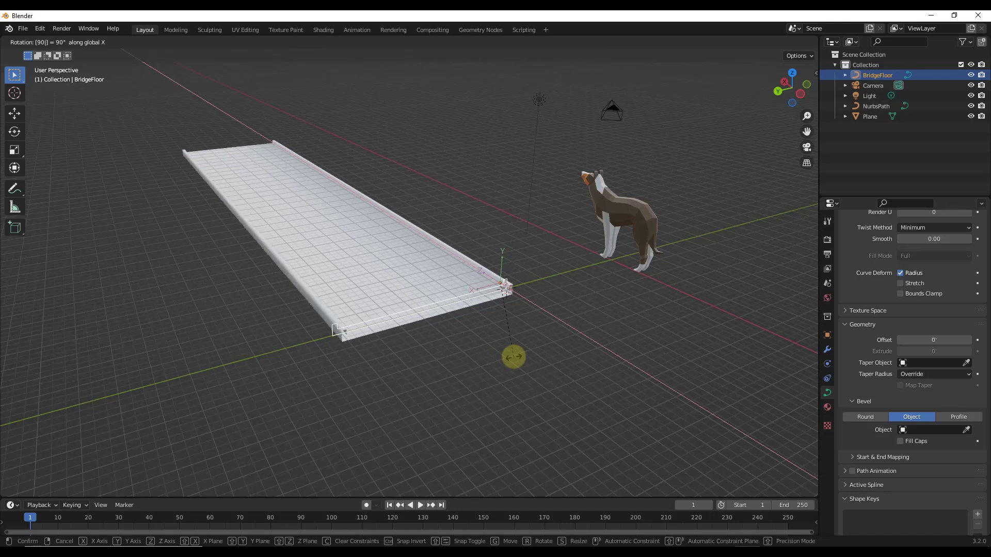
{"action": "key", "text": "Return"}
Move the BridgeFloor curve's origin to the lower outer corner of the profile at the path's start point
{"action": "scroll", "coordinate": [514, 283], "scroll_direction": "up", "scroll_amount": 5}
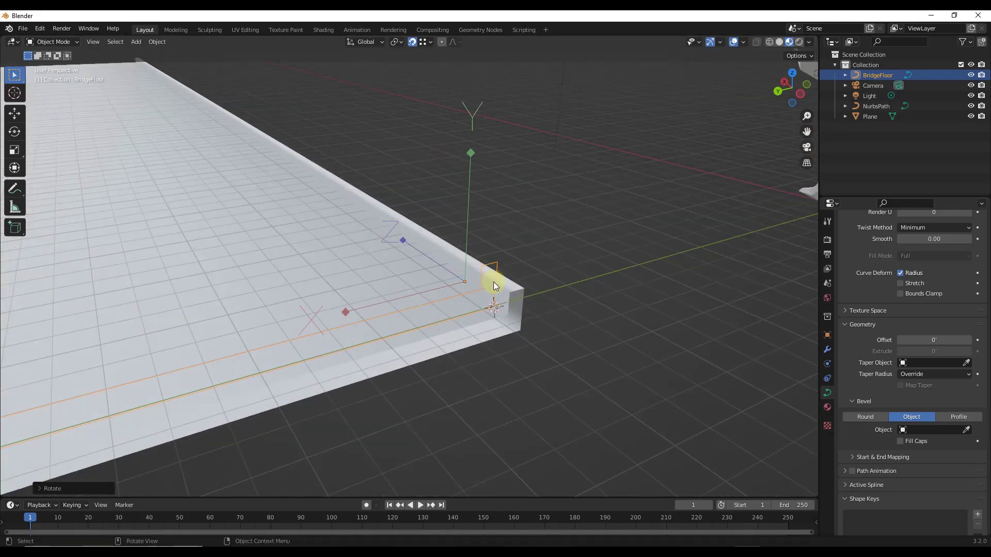
{"action": "scroll", "coordinate": [498, 282], "scroll_direction": "up", "scroll_amount": 4}
{"action": "scroll", "coordinate": [491, 304], "scroll_direction": "up", "scroll_amount": 2}
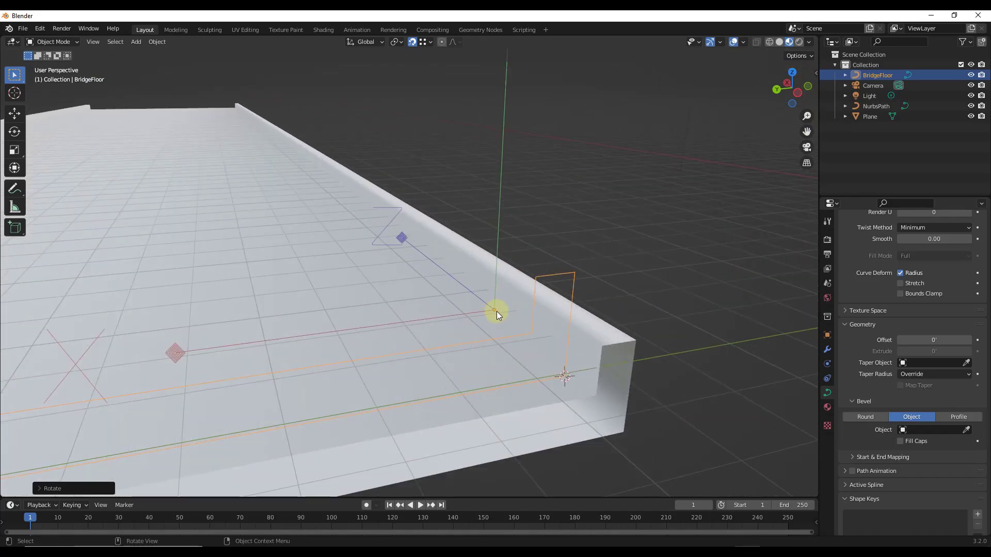
{"action": "left_click", "coordinate": [803, 56]}
{"action": "key", "text": "g"}
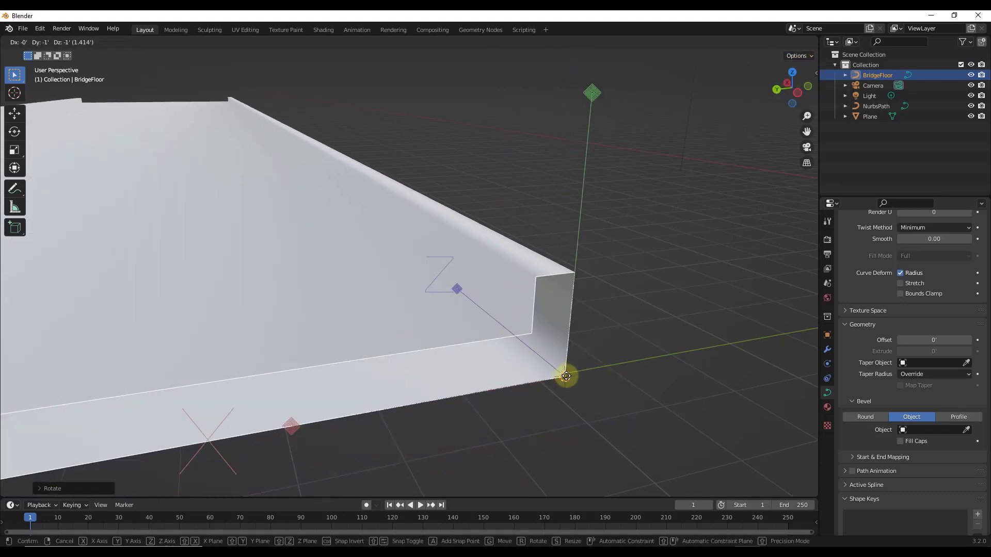
{"action": "left_click", "coordinate": [567, 377]}
{"action": "key", "text": "Tab"}
{"action": "scroll", "coordinate": [568, 328], "scroll_direction": "down", "scroll_amount": 8}
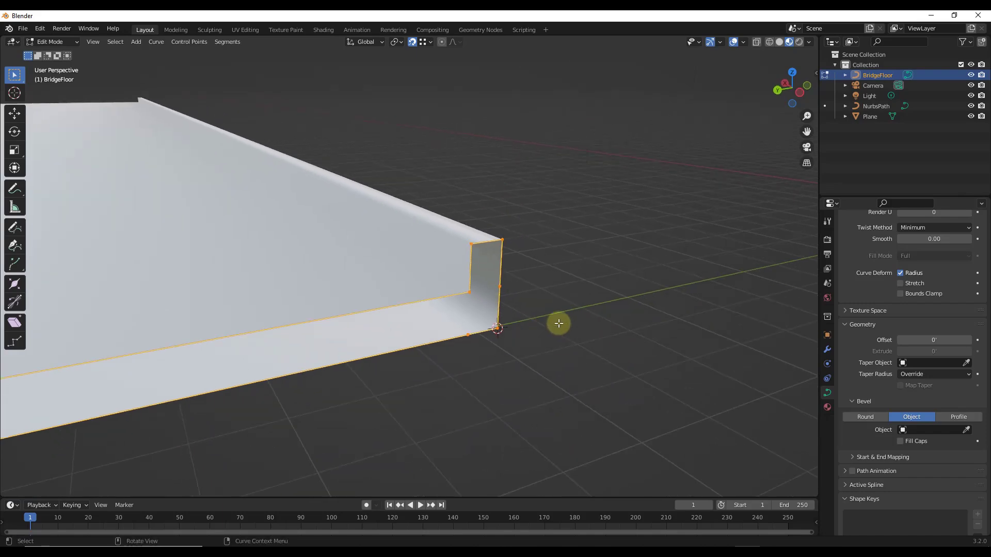
{"action": "key", "text": "Tab"}
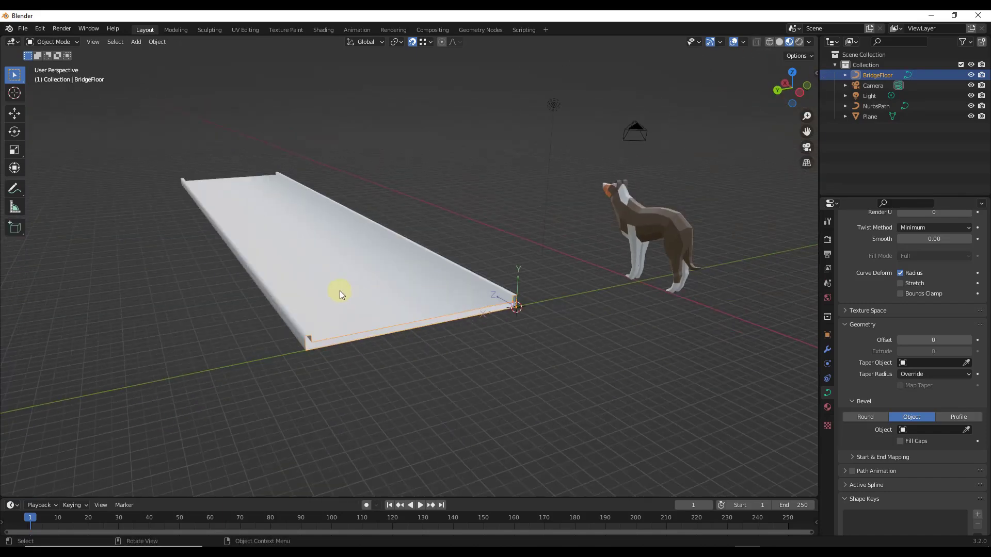
Enable Fill Caps for the NurbsPath bevel to close the ends of the bridge floor
{"action": "left_click", "coordinate": [272, 219]}
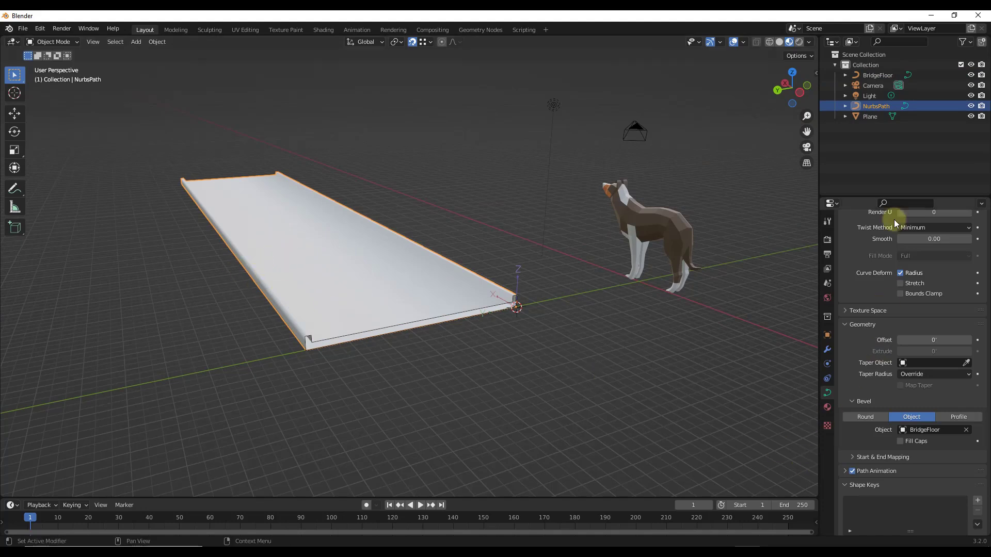
{"action": "left_click", "coordinate": [900, 441]}
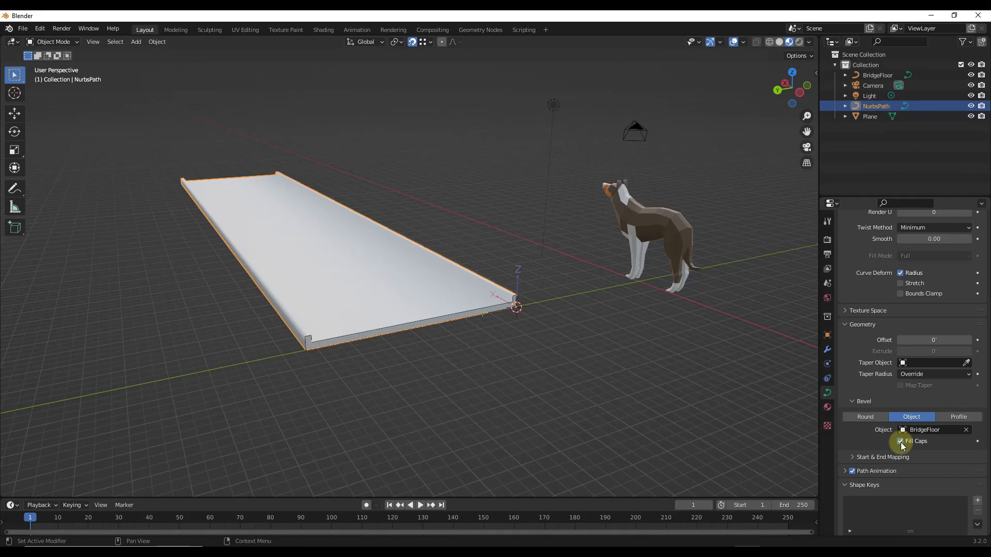
{"action": "middle_click_drag", "start_coordinate": [481, 376], "coordinate": [351, 289]}
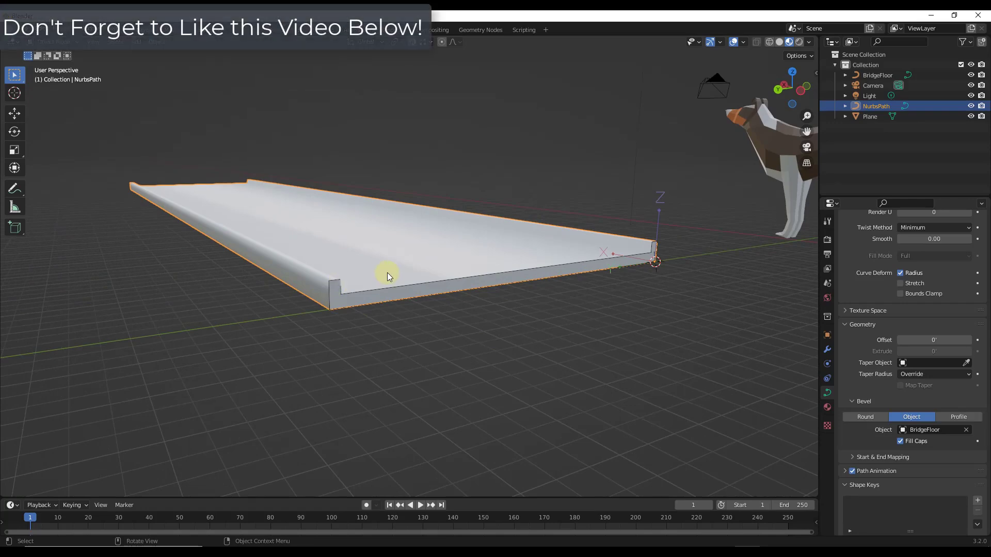
{"action": "middle_click_drag", "start_coordinate": [403, 286], "coordinate": [426, 287]}
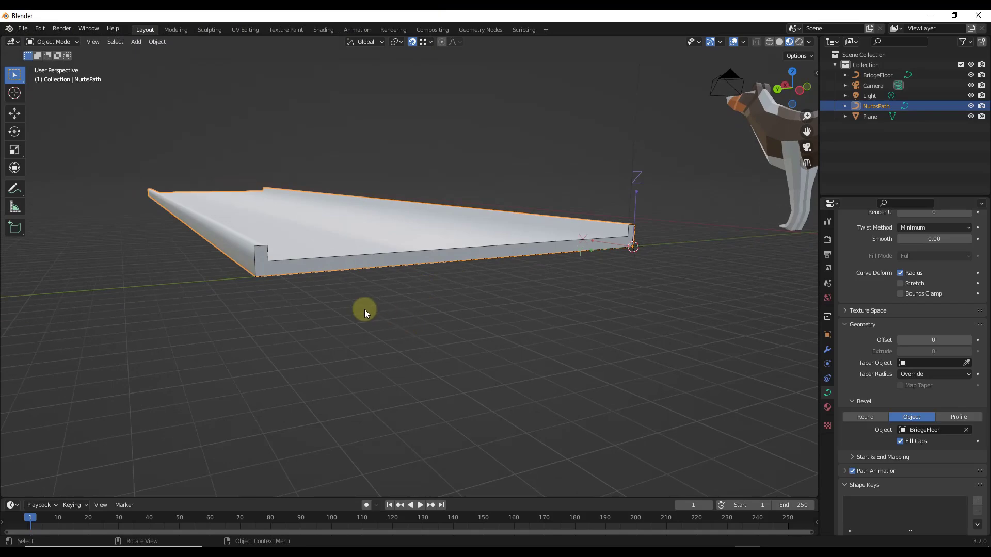
{"action": "middle_click_drag", "start_coordinate": [259, 255], "coordinate": [265, 281]}
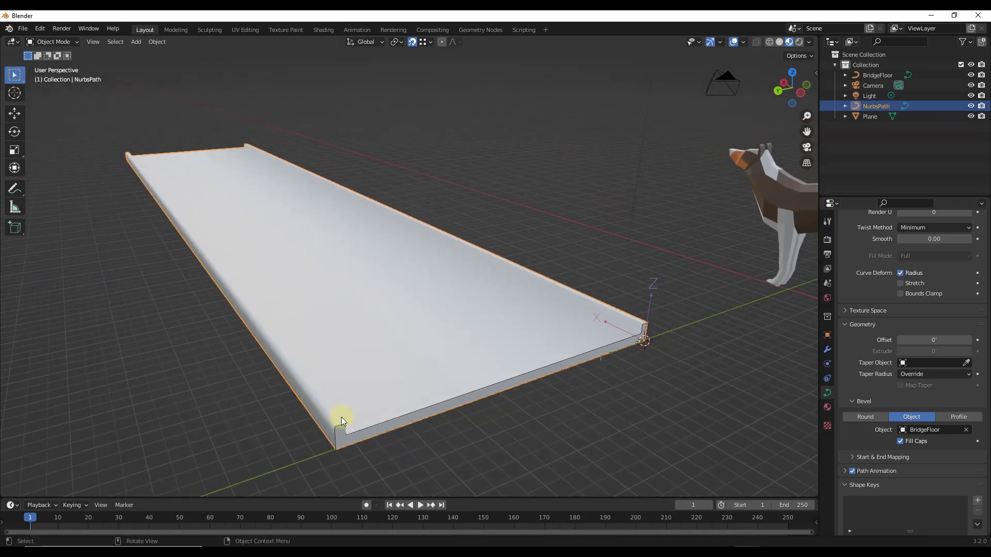
{"action": "middle_click_drag", "start_coordinate": [359, 427], "coordinate": [307, 389]}
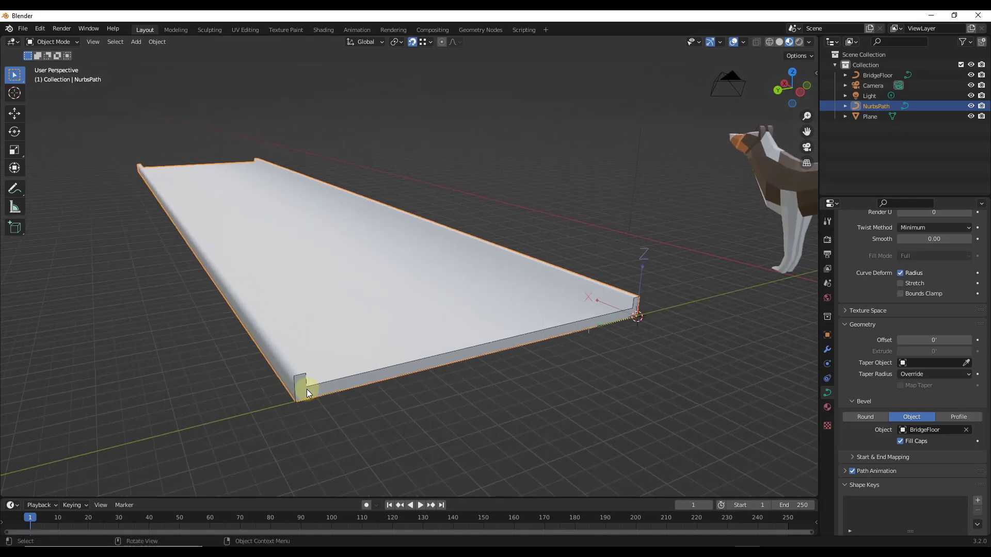
Edit the BridgeFloor curve and duplicate the top two points of the near raised end about 1.4 ft up along Z
{"action": "left_click", "coordinate": [317, 385]}
{"action": "key", "text": "Tab"}
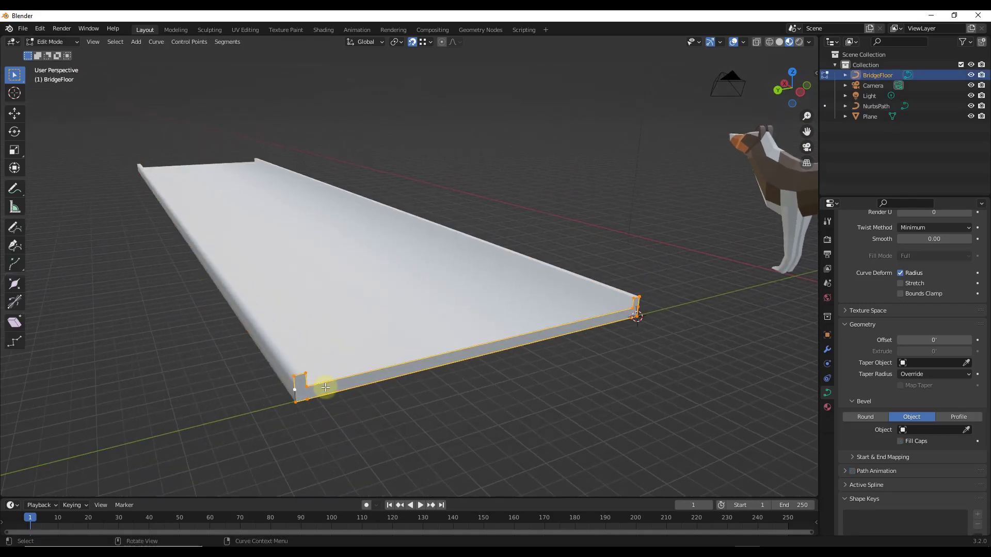
{"action": "middle_click_drag", "start_coordinate": [326, 387], "coordinate": [294, 365]}
{"action": "left_click_drag", "start_coordinate": [263, 323], "coordinate": [320, 342]}
{"action": "scroll", "coordinate": [290, 343], "scroll_direction": "up", "scroll_amount": 3}
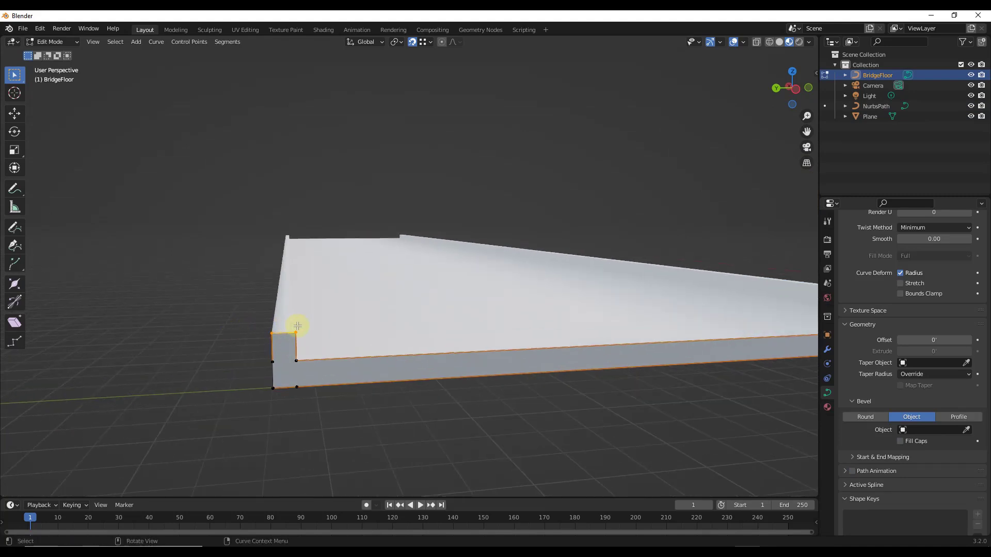
{"action": "left_click_drag", "start_coordinate": [298, 327], "coordinate": [313, 267]}
{"action": "key", "text": "z"}
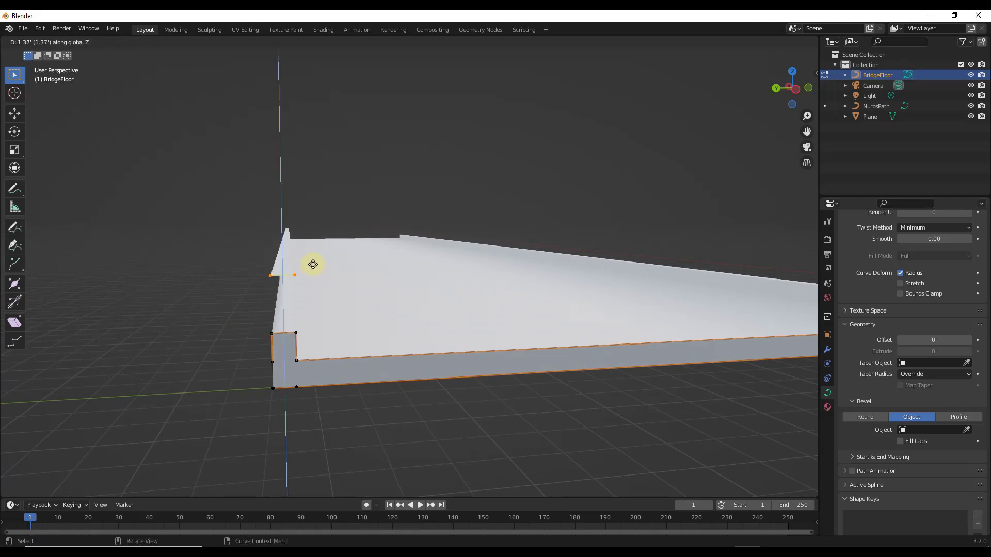
{"action": "left_click", "coordinate": [312, 263]}
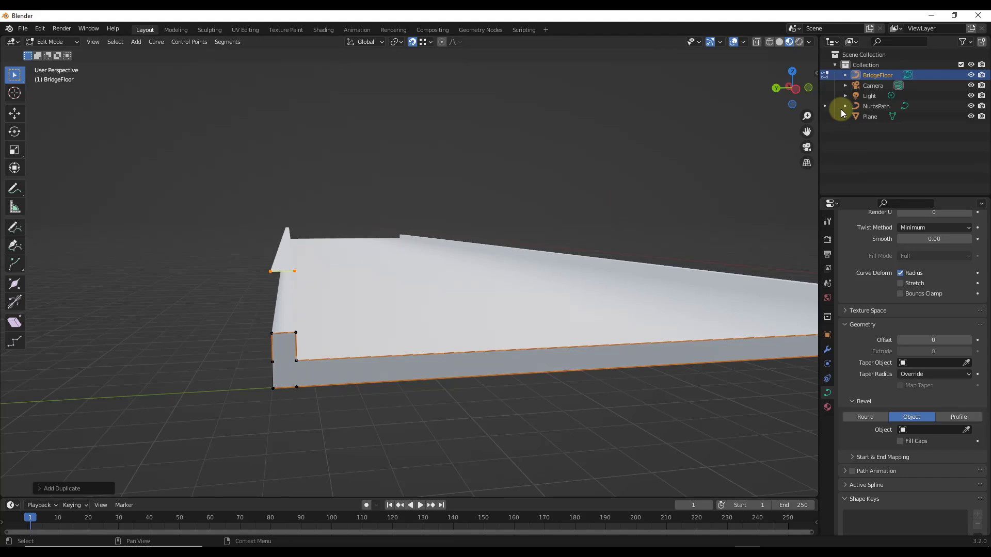
In the side view, extrude the duplicated points about 0.6 ft up along Z to form a small rail square
{"action": "left_click", "coordinate": [791, 87]}
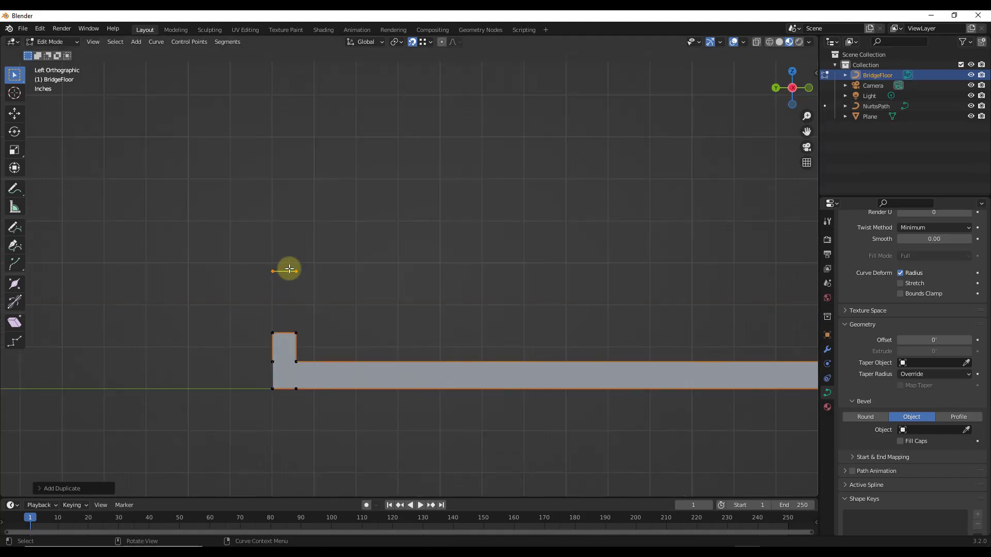
{"action": "key", "text": "e"}
{"action": "mouse_move", "coordinate": [291, 246]}
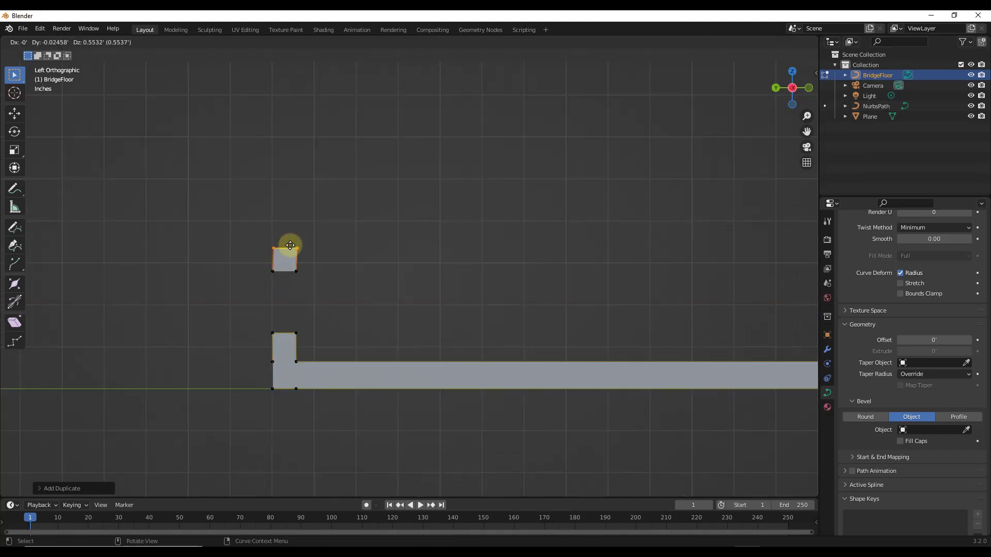
{"action": "key", "text": "z"}
{"action": "left_click", "coordinate": [294, 243]}
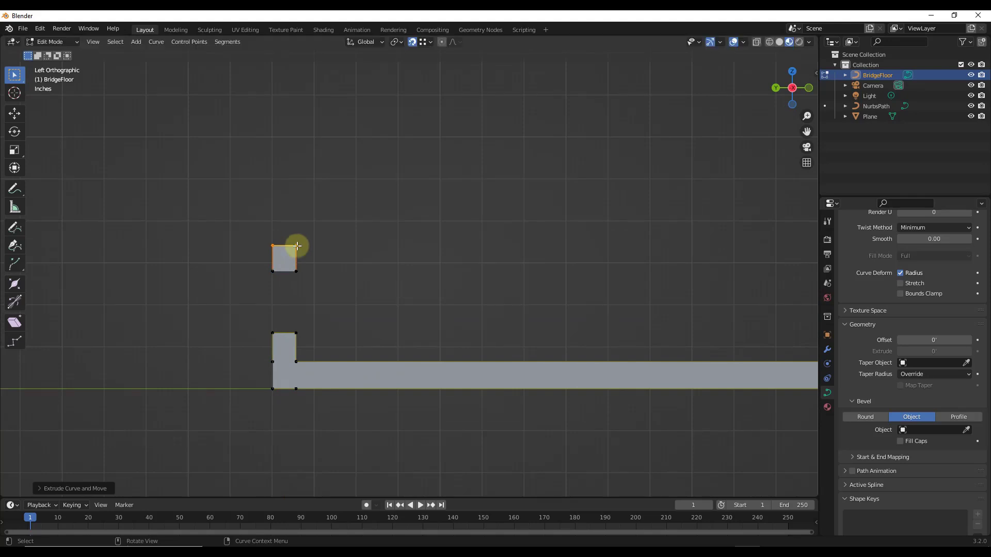
Select all four points of the small rail square and scale it uniformly down to about a quarter of its size
{"action": "scroll", "coordinate": [279, 252], "scroll_direction": "up", "scroll_amount": 1}
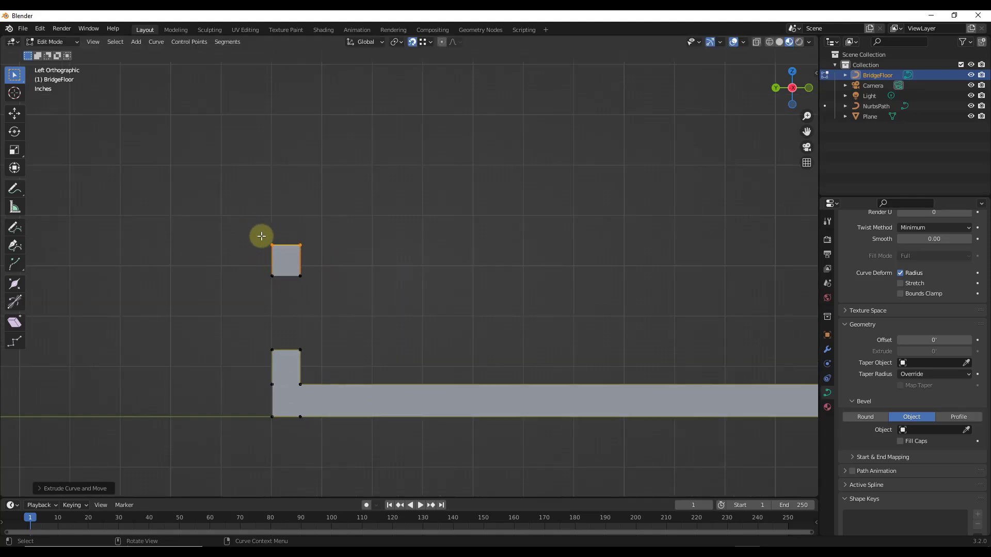
{"action": "left_click_drag", "start_coordinate": [263, 237], "coordinate": [354, 320]}
{"action": "key", "text": "s"}
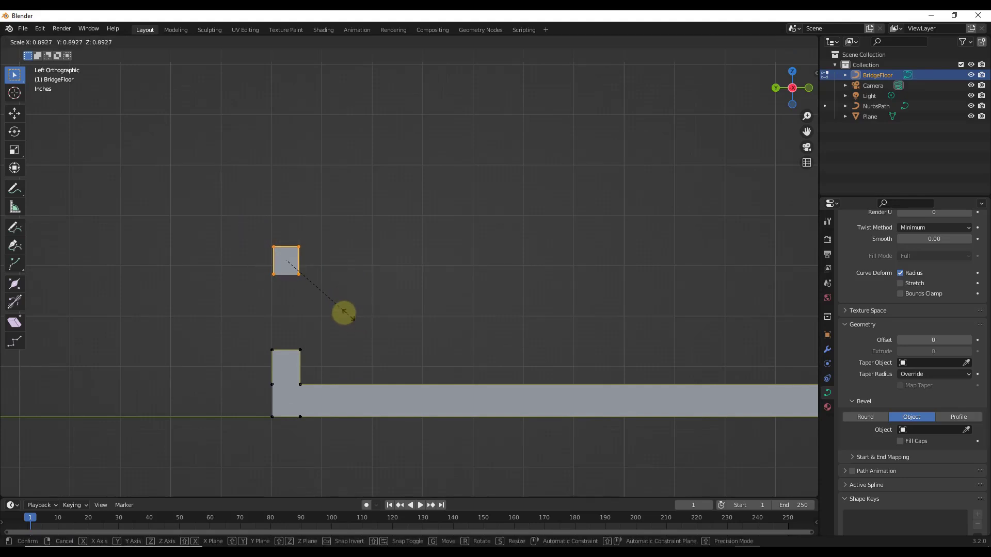
{"action": "left_click", "coordinate": [301, 273]}
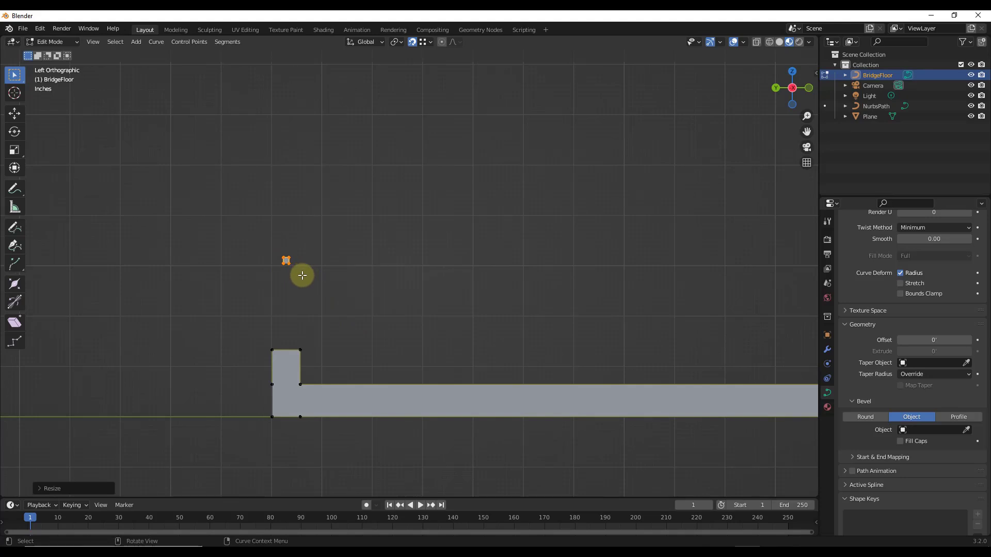
Move the rail square about 0.22 ft along Y toward the outer edge and about 0.68 ft down along Z
{"action": "key", "text": "g"}
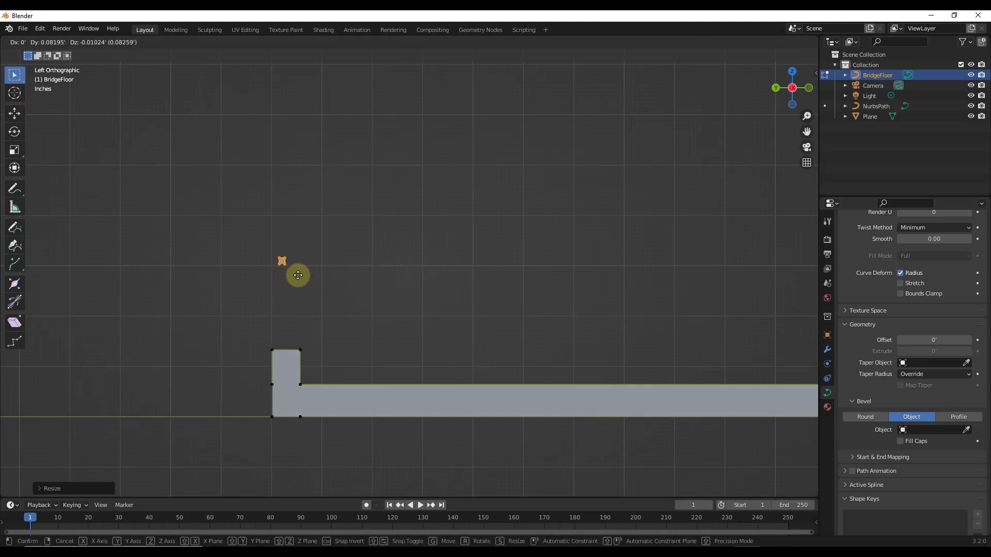
{"action": "key", "text": "y"}
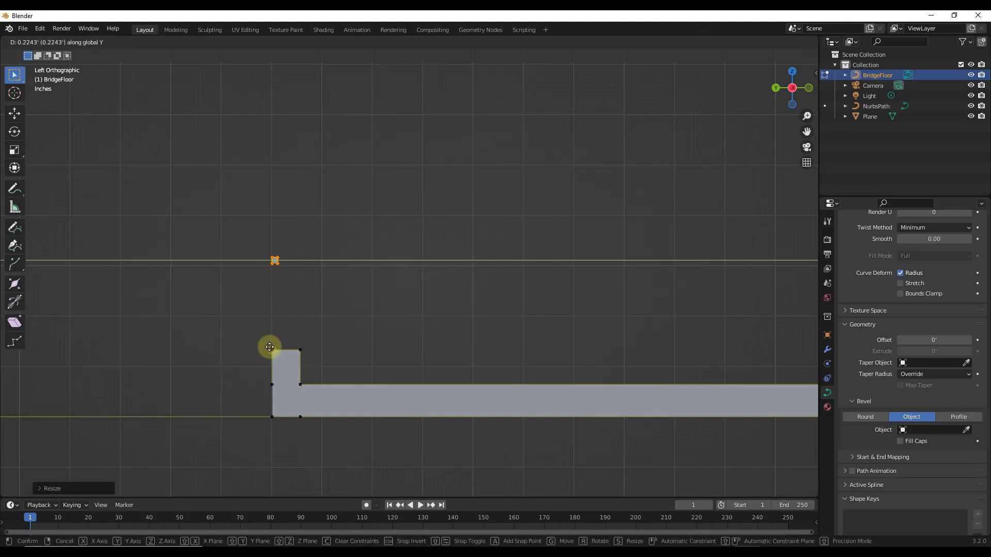
{"action": "left_click", "coordinate": [268, 347]}
{"action": "key", "text": "g"}
{"action": "key", "text": "z"}
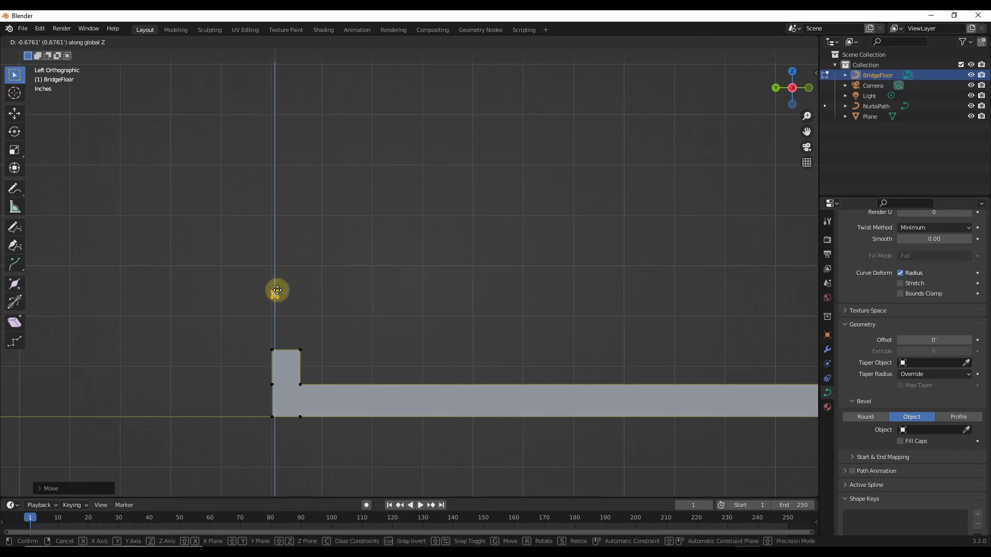
{"action": "left_click", "coordinate": [277, 293]}
In the side view, move the rail square along Y over the middle of the raised end and lower it about 0.53 ft along Z
{"action": "mouse_move", "coordinate": [339, 301]}
{"action": "middle_mouse_down"}
{"action": "mouse_move", "coordinate": [365, 321]}
{"action": "mouse_move", "coordinate": [416, 308]}
{"action": "mouse_move", "coordinate": [343, 309]}
{"action": "middle_mouse_up"}
{"action": "scroll", "coordinate": [343, 310], "scroll_direction": "up", "scroll_amount": 5}
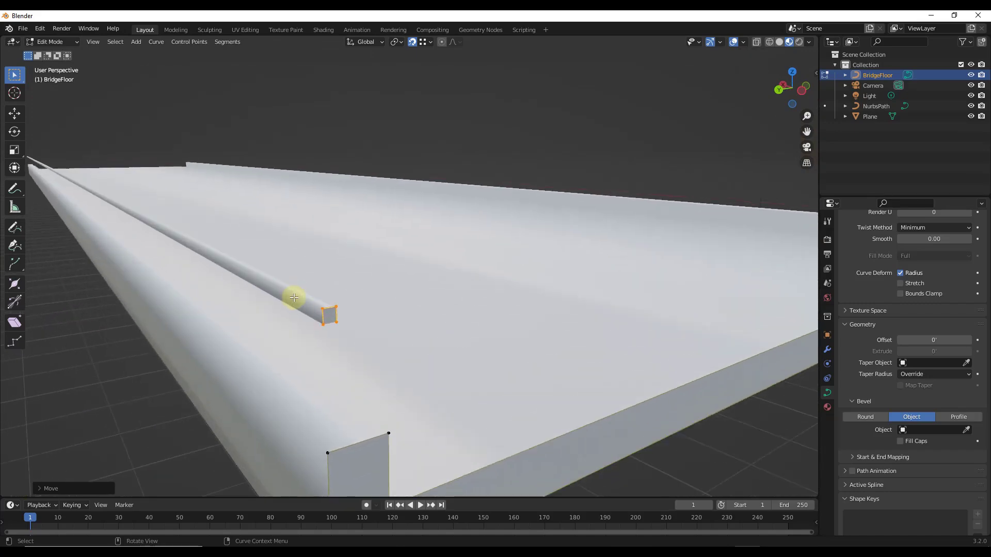
{"action": "scroll", "coordinate": [330, 308], "scroll_direction": "down", "scroll_amount": 4}
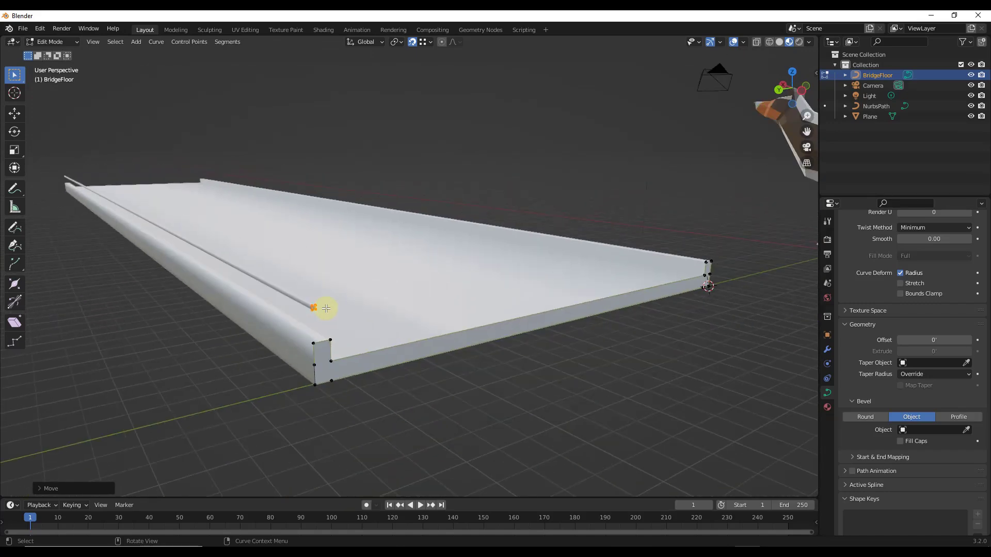
{"action": "left_click", "coordinate": [802, 91]}
{"action": "scroll", "coordinate": [351, 297], "scroll_direction": "up", "scroll_amount": 4}
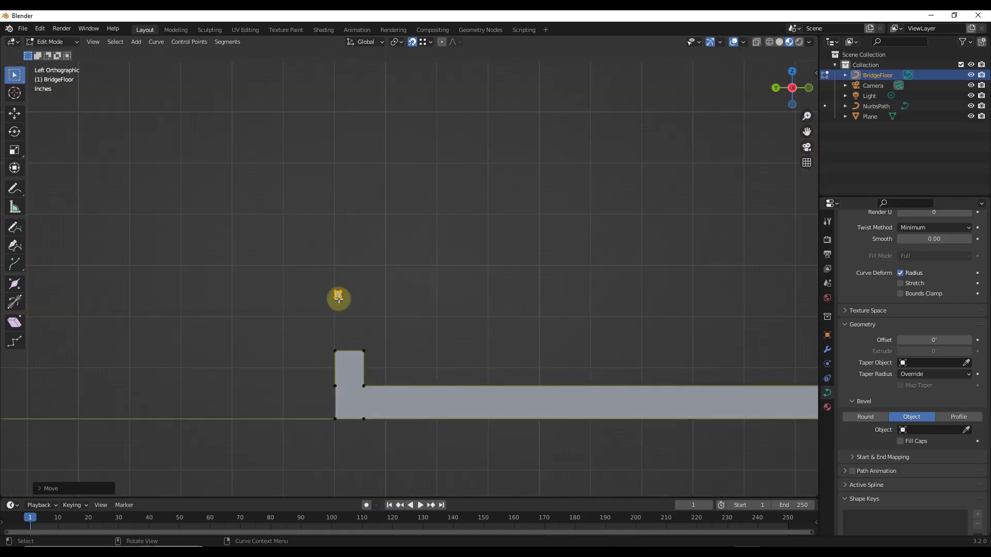
{"action": "key", "text": "g"}
{"action": "key", "text": "y"}
{"action": "key", "text": "y"}
{"action": "key", "text": "z"}
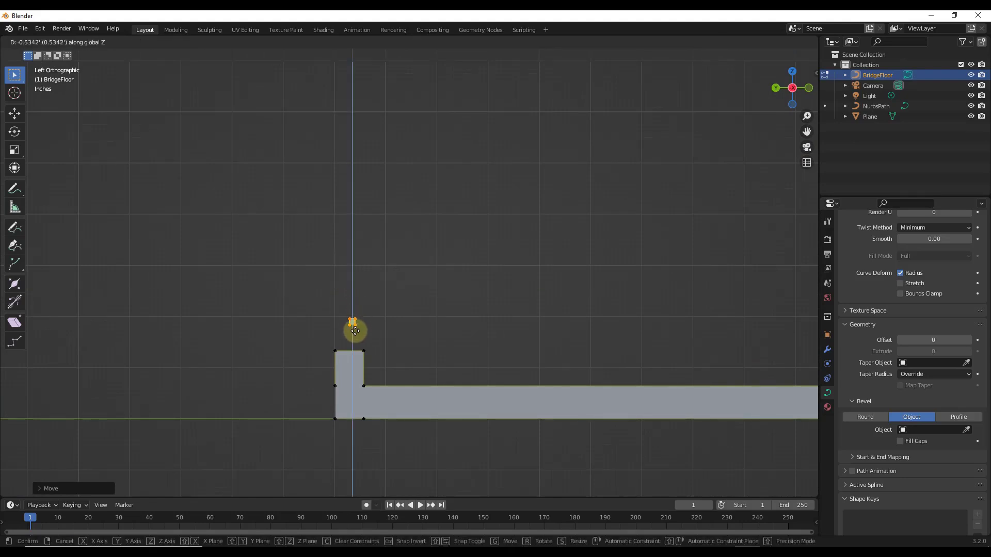
{"action": "left_click", "coordinate": [355, 330]}
Duplicate the rail square twice upward, about 0.44 ft apart and leaning inward, and shift the middle copy about 0.08 ft along Y
{"action": "scroll", "coordinate": [351, 323], "scroll_direction": "up", "scroll_amount": 3}
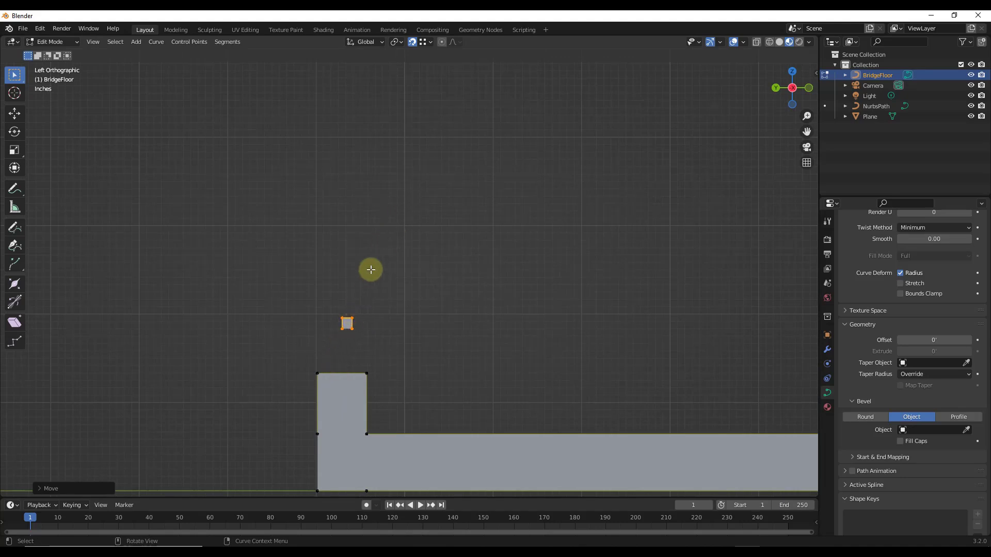
{"action": "key", "text": "g"}
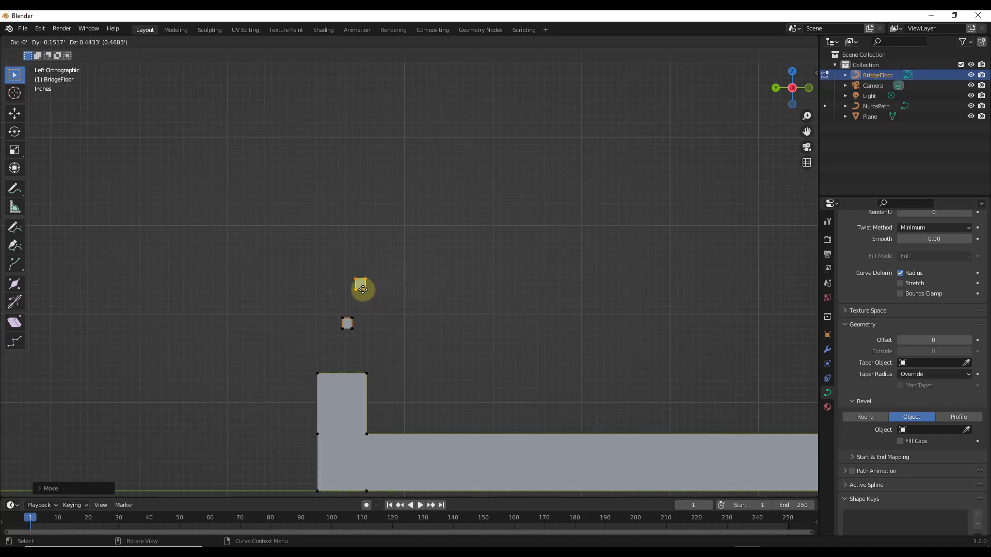
{"action": "left_click", "coordinate": [362, 289]}
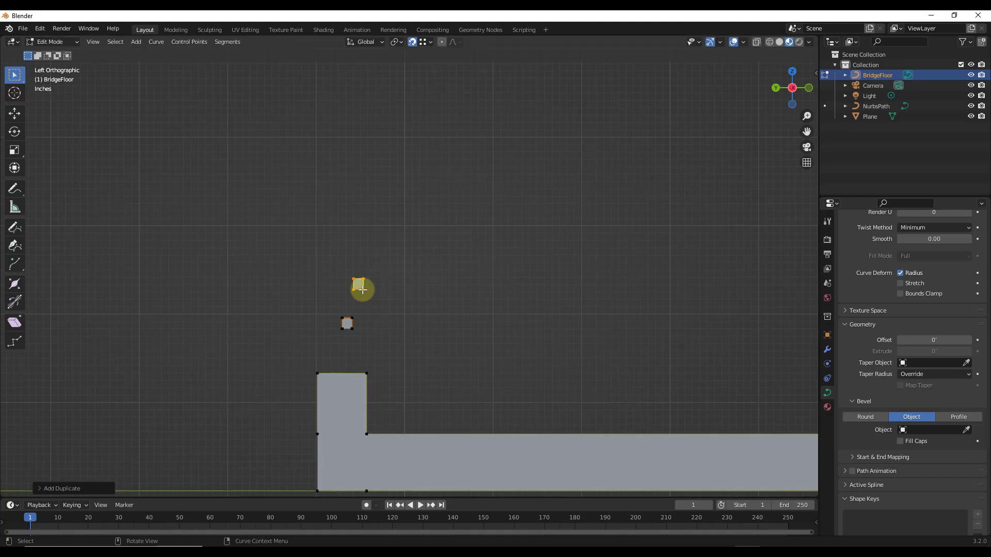
{"action": "key", "text": "shift+d"}
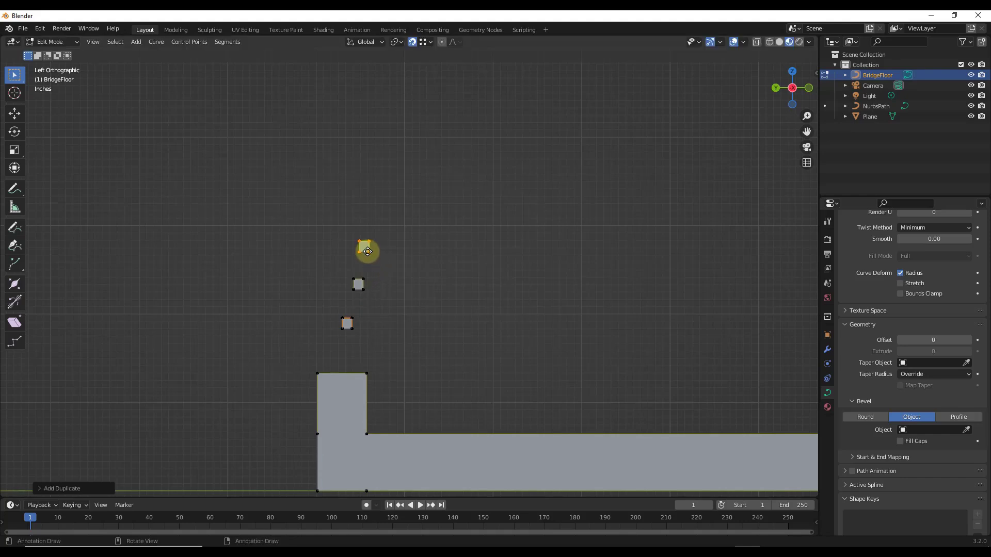
{"action": "key", "text": "y"}
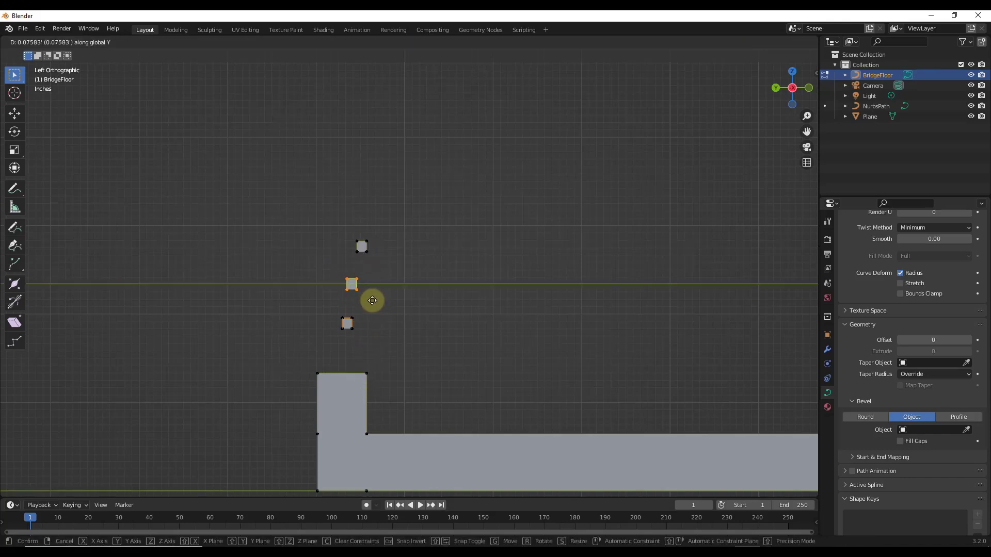
{"action": "left_click", "coordinate": [374, 300]}
{"action": "key", "text": "Tab"}
In the side view, duplicate the three rail squares of the BridgeFloor profile along Y toward the opposite raised end
{"action": "middle_click_drag", "start_coordinate": [401, 303], "coordinate": [392, 312]}
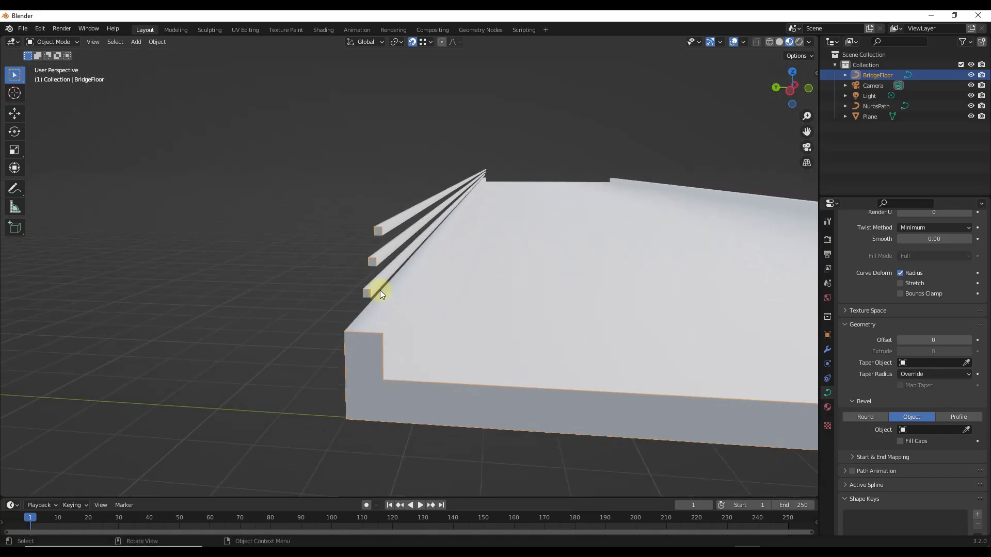
{"action": "scroll", "coordinate": [382, 236], "scroll_direction": "up", "scroll_amount": 5}
{"action": "middle_click_drag", "start_coordinate": [398, 242], "coordinate": [365, 252]}
{"action": "scroll", "coordinate": [394, 250], "scroll_direction": "down", "scroll_amount": 6}
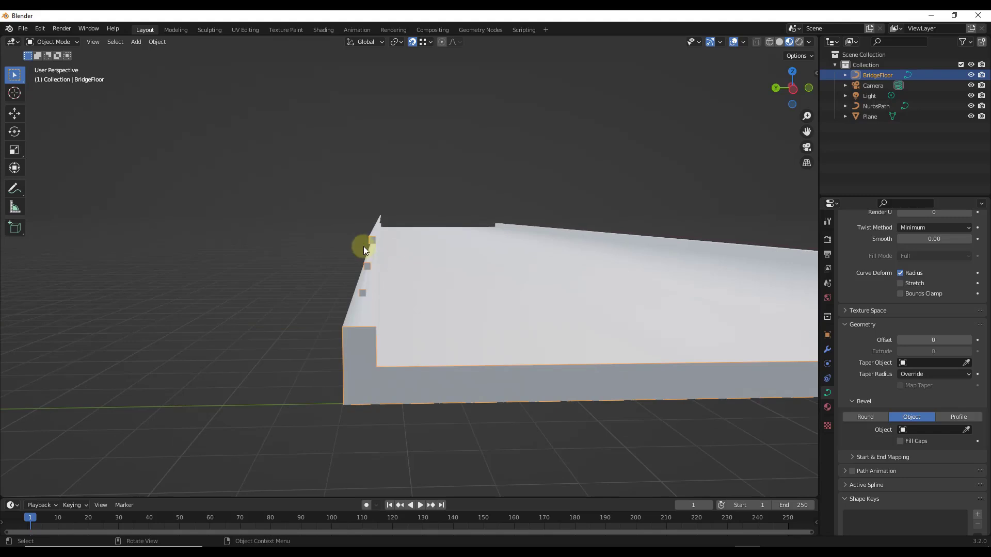
{"action": "left_click", "coordinate": [793, 89]}
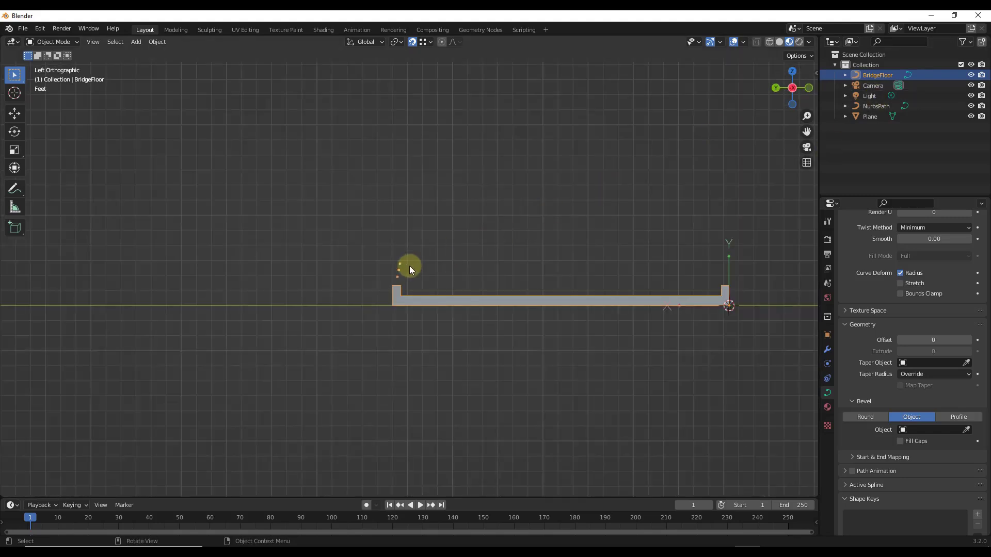
{"action": "key", "text": "Tab"}
{"action": "scroll", "coordinate": [398, 275], "scroll_direction": "up", "scroll_amount": 2}
{"action": "left_click_drag", "start_coordinate": [354, 227], "coordinate": [423, 307]}
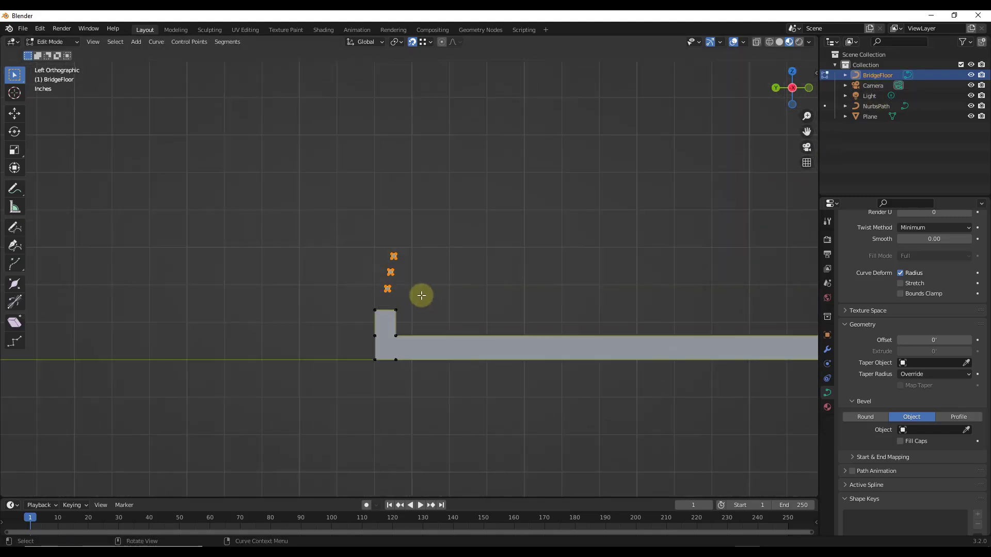
{"action": "scroll", "coordinate": [425, 287], "scroll_direction": "down", "scroll_amount": 1}
{"action": "key", "text": "g"}
{"action": "key", "text": "y"}
{"action": "left_click", "coordinate": [713, 282]}
{"action": "scroll", "coordinate": [714, 279], "scroll_direction": "up", "scroll_amount": 1}
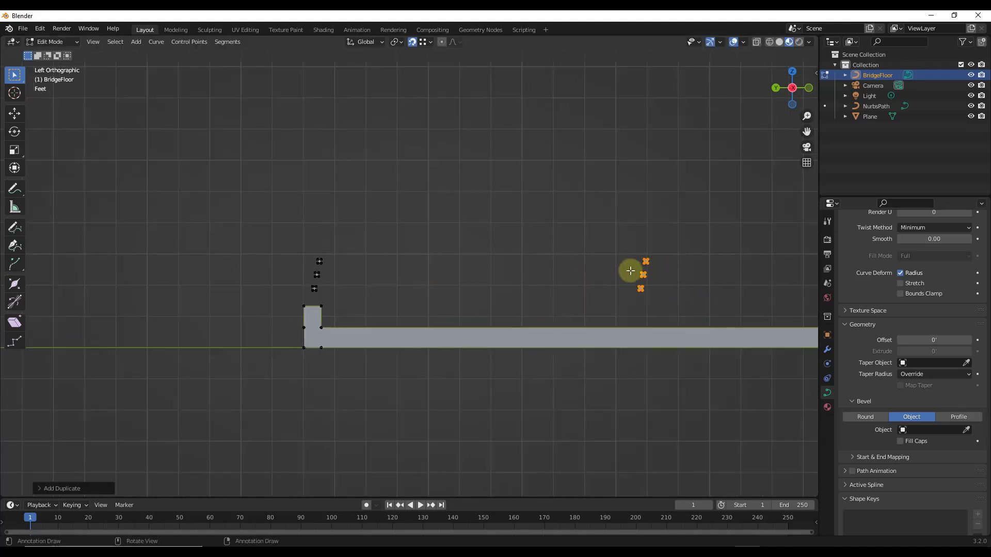
Flip the three duplicated rail squares along Y with a negative scale so that they lean inward
{"action": "key", "text": "s"}
{"action": "key", "text": "y"}
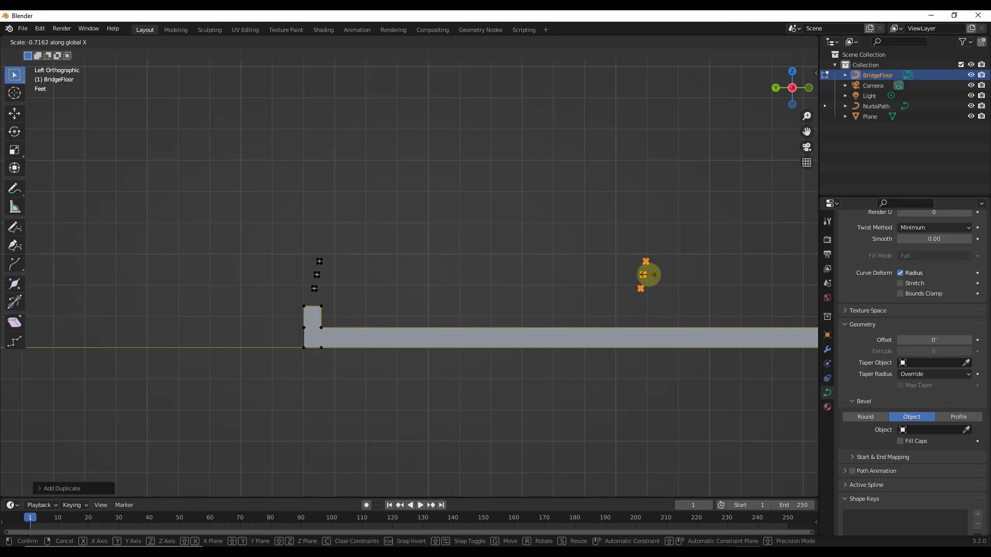
{"action": "left_click", "coordinate": [655, 275]}
{"action": "scroll", "coordinate": [575, 254], "scroll_direction": "down", "scroll_amount": 1}
{"action": "scroll", "coordinate": [509, 250], "scroll_direction": "up", "scroll_amount": 1}
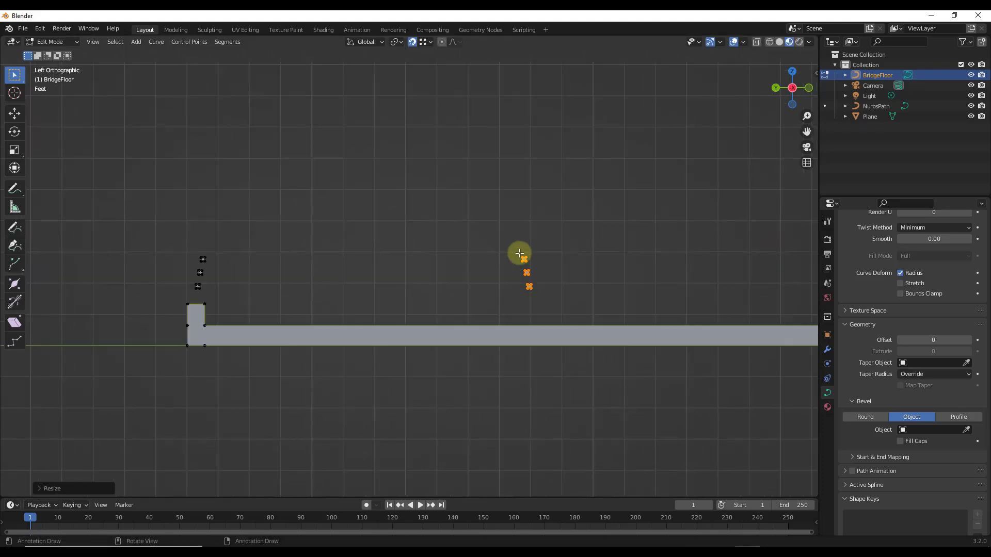
Move the flipped rail squares along Y to above the opposite raised end and finish editing the profile
{"action": "key", "text": "g"}
{"action": "key", "text": "y"}
{"action": "left_click", "coordinate": [656, 259]}
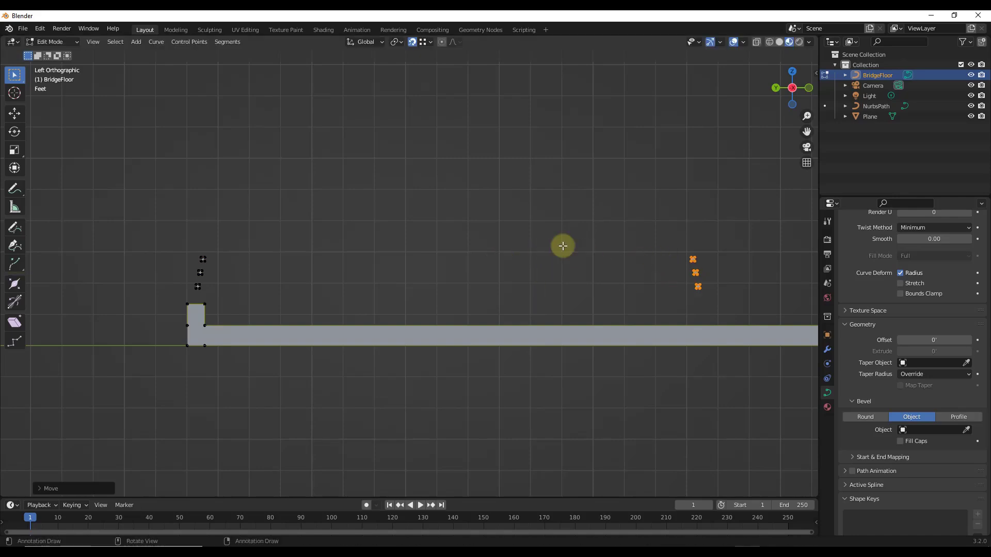
{"action": "scroll", "coordinate": [726, 232], "scroll_direction": "down", "scroll_amount": 2}
{"action": "scroll", "coordinate": [625, 333], "scroll_direction": "up", "scroll_amount": 5}
{"action": "middle_click_drag", "start_coordinate": [625, 333], "coordinate": [487, 120]}
{"action": "key", "text": "Tab"}
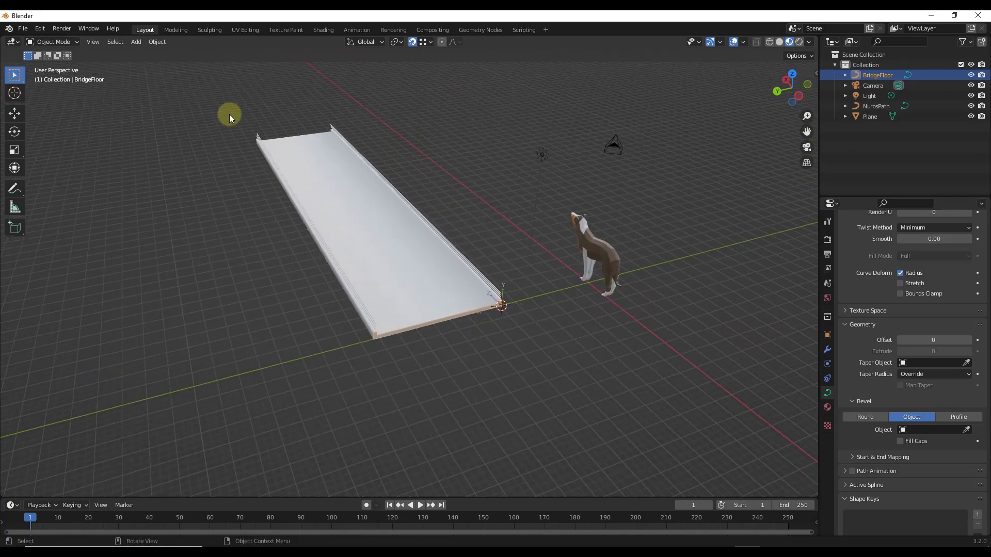
Deselect the BridgeFloor curve, select the NurbsPath curve in the top view and enter its edit mode
{"action": "left_click", "coordinate": [800, 55]}
{"action": "left_click", "coordinate": [669, 109]}
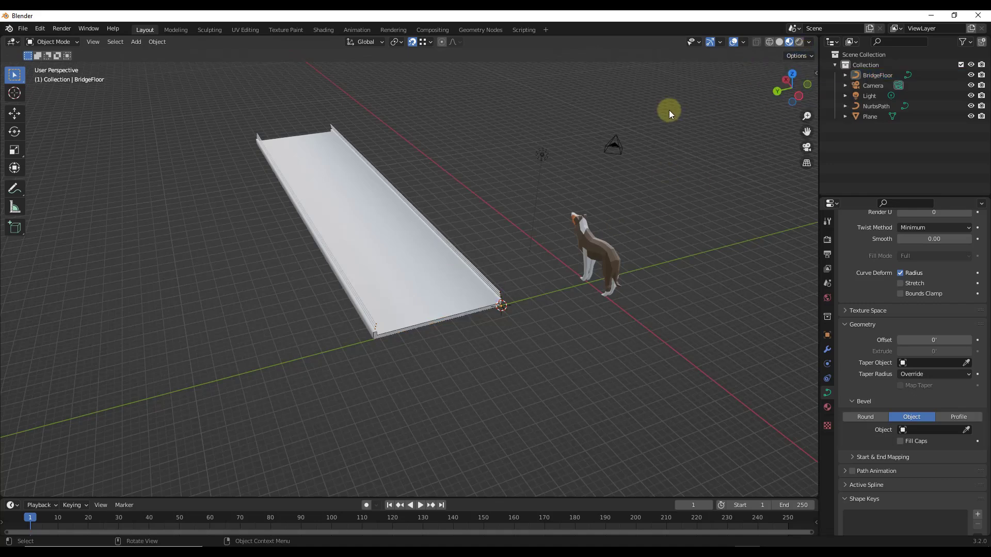
{"action": "left_click", "coordinate": [791, 72]}
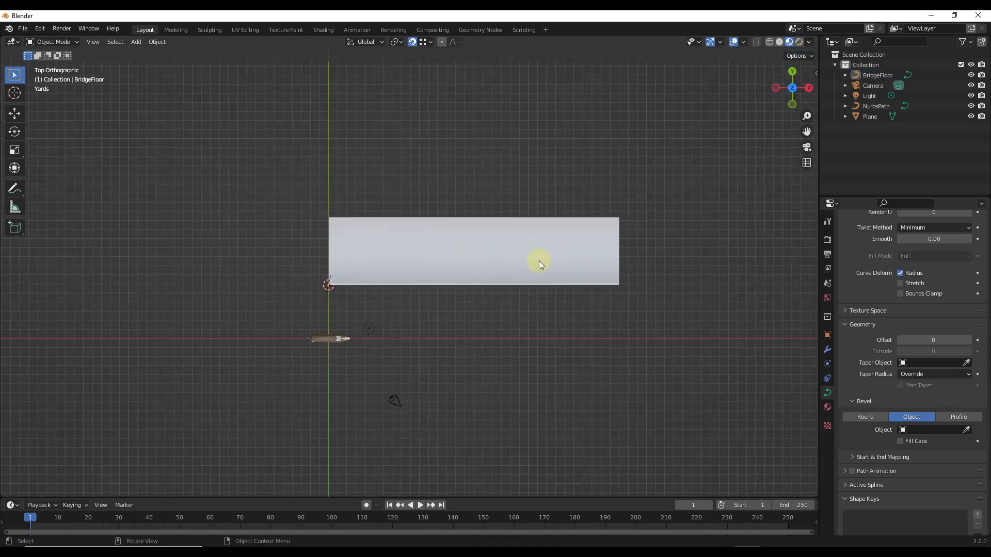
{"action": "key", "text": "Tab"}
{"action": "scroll", "coordinate": [321, 217], "scroll_direction": "up", "scroll_amount": 4}
{"action": "scroll", "coordinate": [323, 215], "scroll_direction": "up", "scroll_amount": 1}
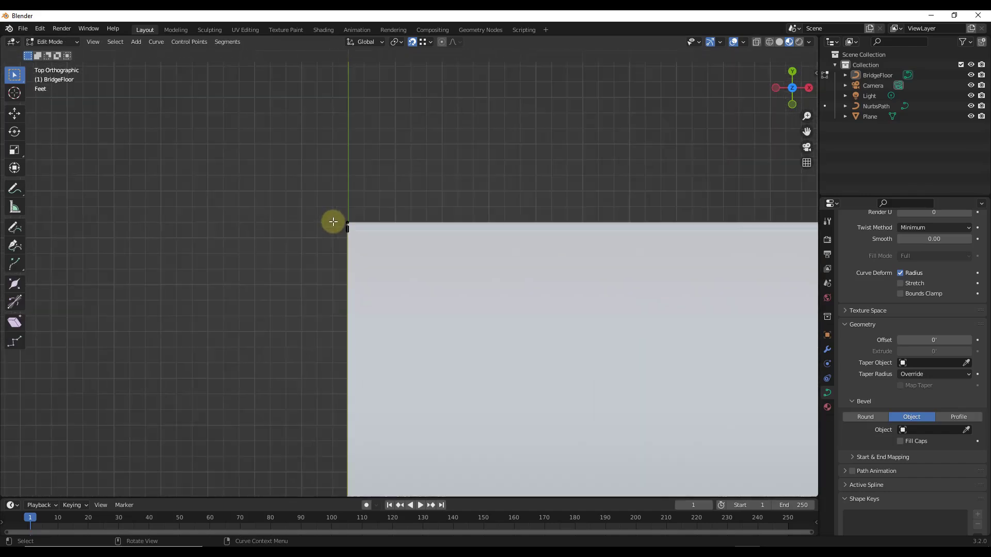
{"action": "scroll", "coordinate": [351, 243], "scroll_direction": "down", "scroll_amount": 3}
{"action": "key", "text": "Tab"}
{"action": "left_click", "coordinate": [370, 274]}
{"action": "scroll", "coordinate": [358, 257], "scroll_direction": "down", "scroll_amount": 3}
{"action": "key", "text": "Tab"}
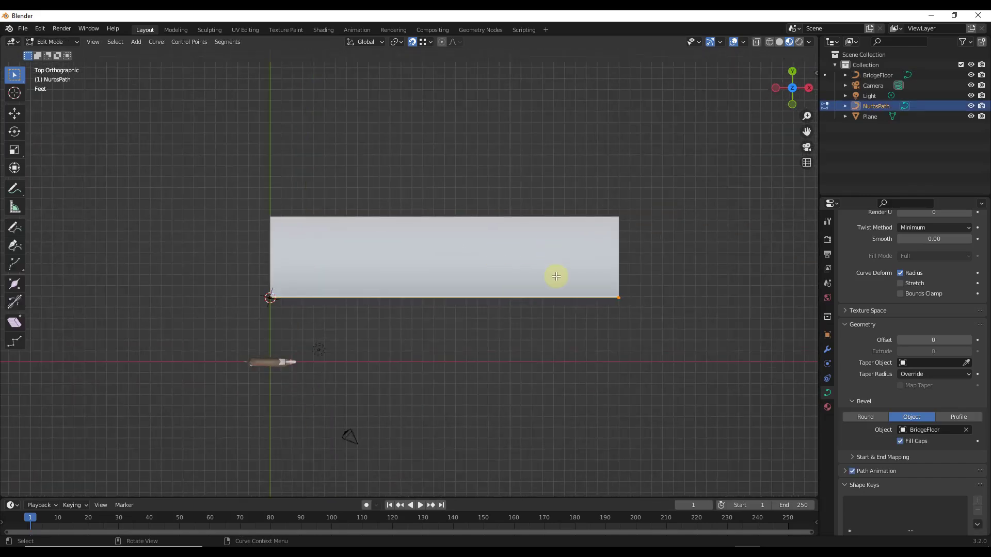
Try moving the NURBS path's far end point along Y to bend the bridge, and cancel the move
{"action": "middle_click_drag", "start_coordinate": [677, 330], "coordinate": [638, 356]}
{"action": "key", "text": "g"}
{"action": "key", "text": "y"}
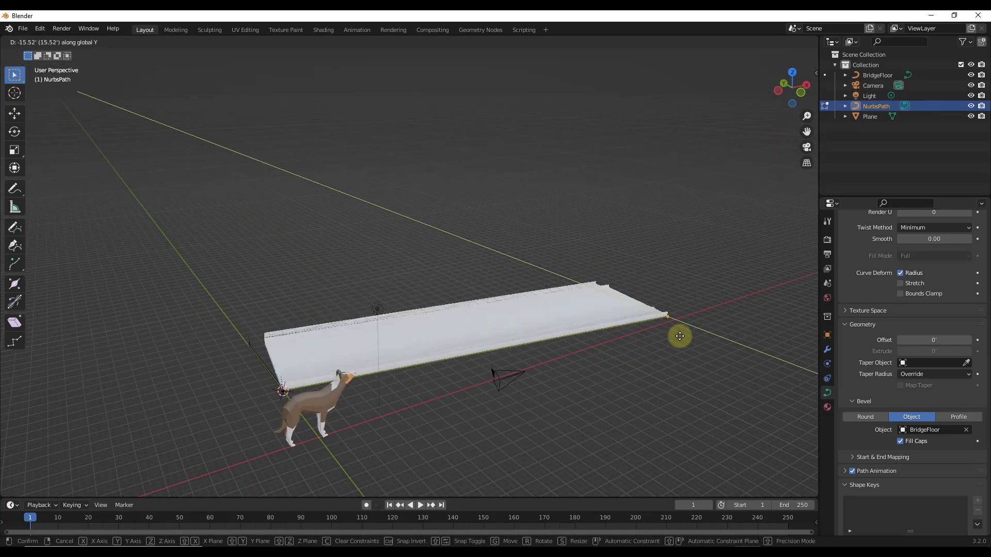
{"action": "right_click", "coordinate": [516, 292]}
Try extruding the NURBS path's far end point to lengthen the bridge, discard the extrusion and reselect the end point
{"action": "key", "text": "g"}
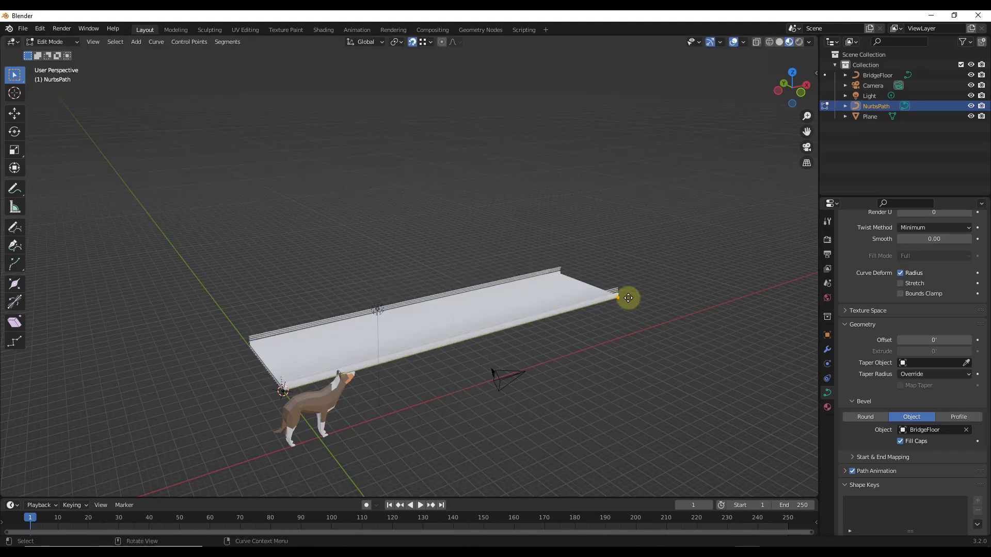
{"action": "left_click", "coordinate": [699, 279]}
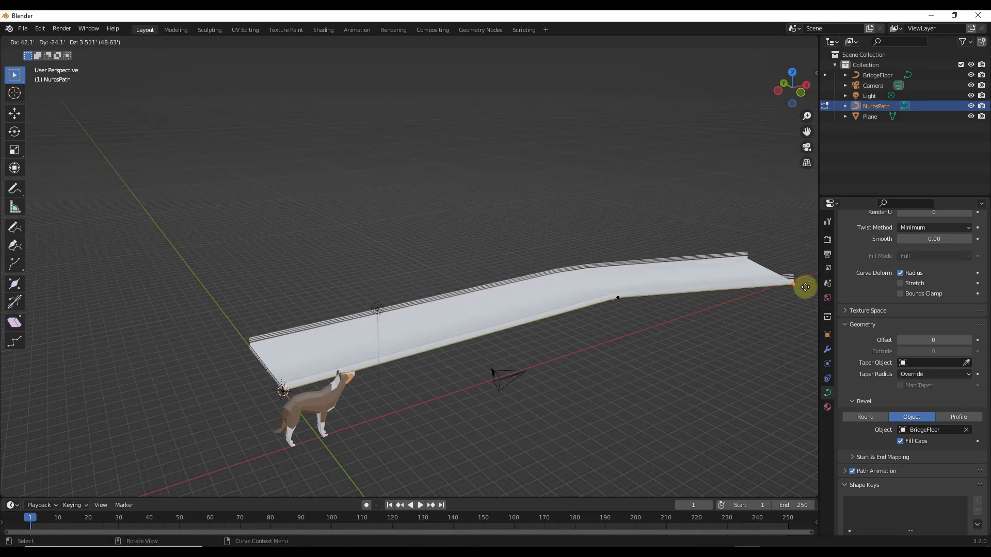
{"action": "key", "text": "Escape"}
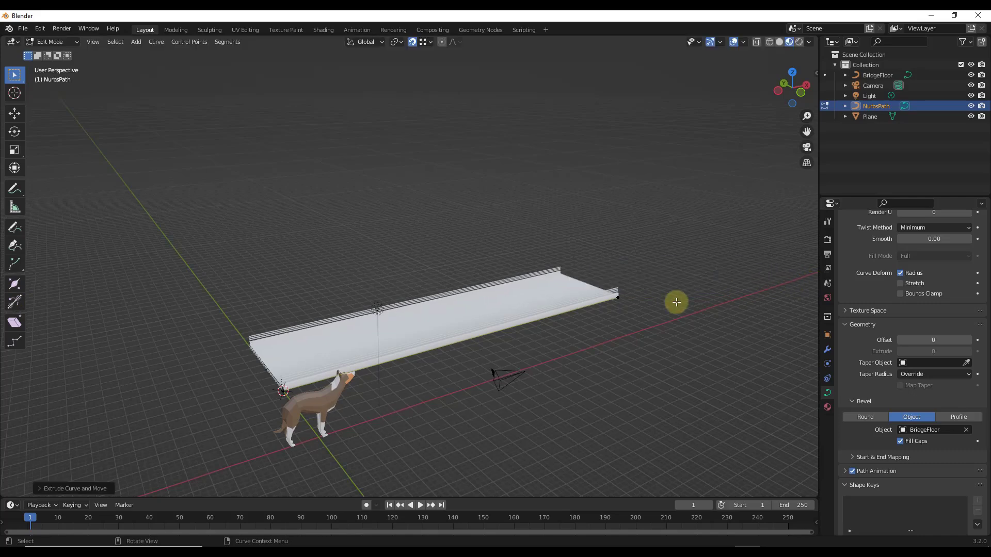
{"action": "left_click", "coordinate": [635, 295]}
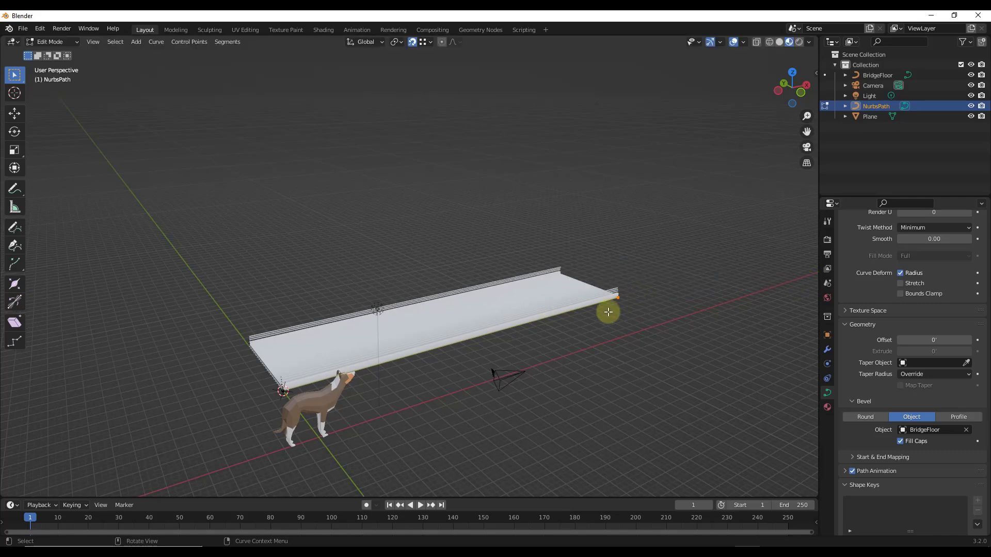
Examine the rails on both sides of the bridge up close from its starting end
{"action": "middle_click_drag", "start_coordinate": [340, 337], "coordinate": [439, 369]}
{"action": "middle_click_drag", "start_coordinate": [296, 261], "coordinate": [491, 325]}
{"action": "scroll", "coordinate": [500, 294], "scroll_direction": "up", "scroll_amount": 4}
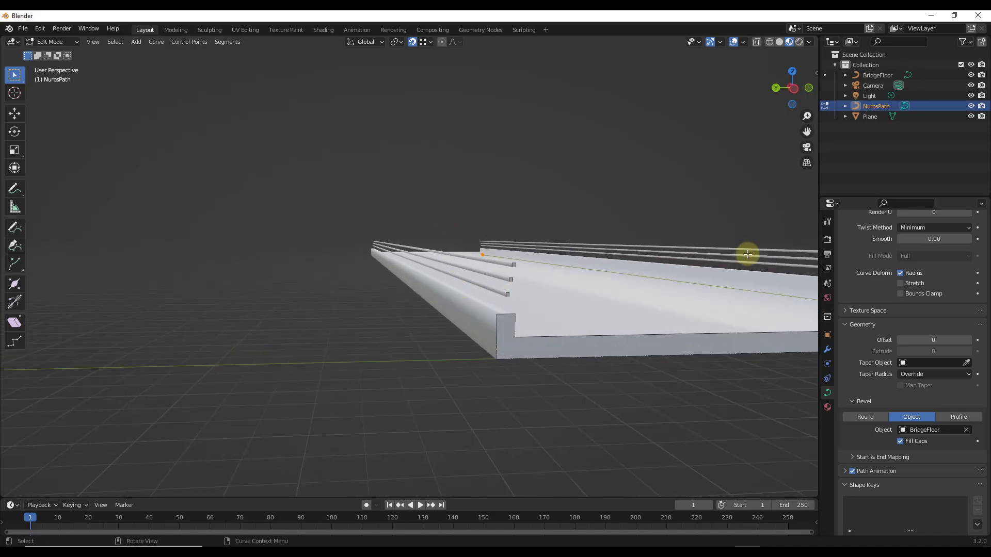
{"action": "middle_click_drag", "start_coordinate": [572, 302], "coordinate": [539, 409]}
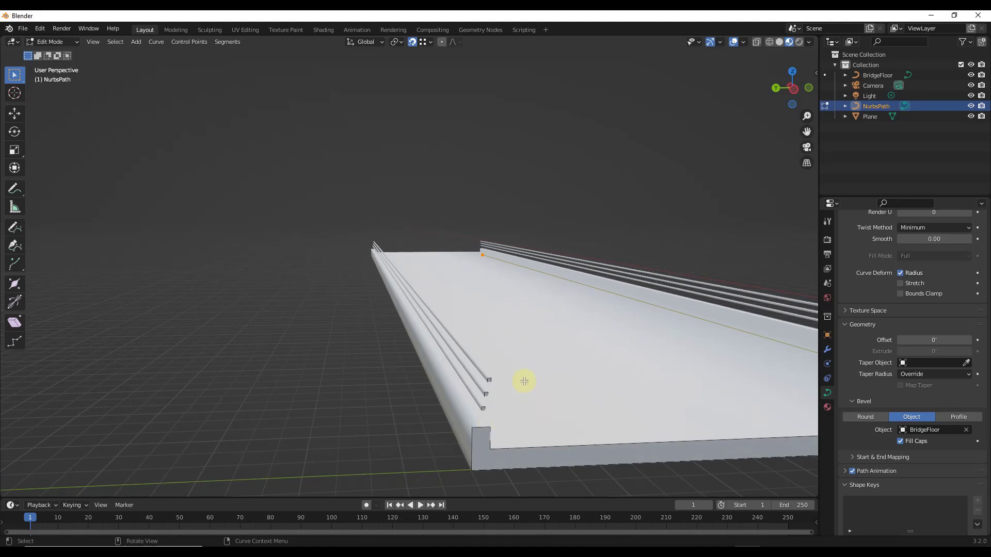
Leave the NURBS path's edit mode and turn on the wireframe overlay in the top view
{"action": "key", "text": "Tab"}
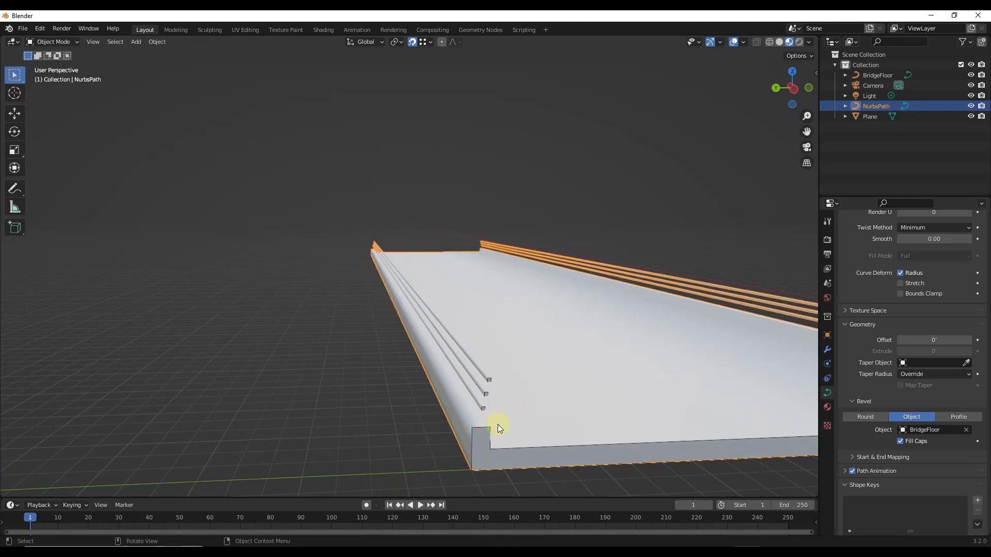
{"action": "scroll", "coordinate": [498, 424], "scroll_direction": "up", "scroll_amount": 1}
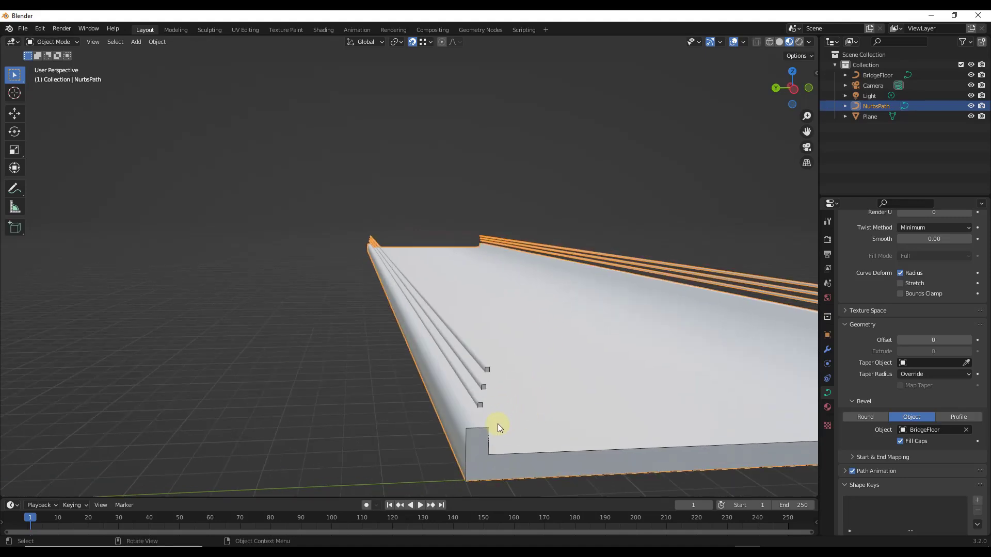
{"action": "left_click", "coordinate": [792, 74]}
{"action": "scroll", "coordinate": [590, 298], "scroll_direction": "down", "scroll_amount": 6}
{"action": "scroll", "coordinate": [375, 308], "scroll_direction": "up", "scroll_amount": 5}
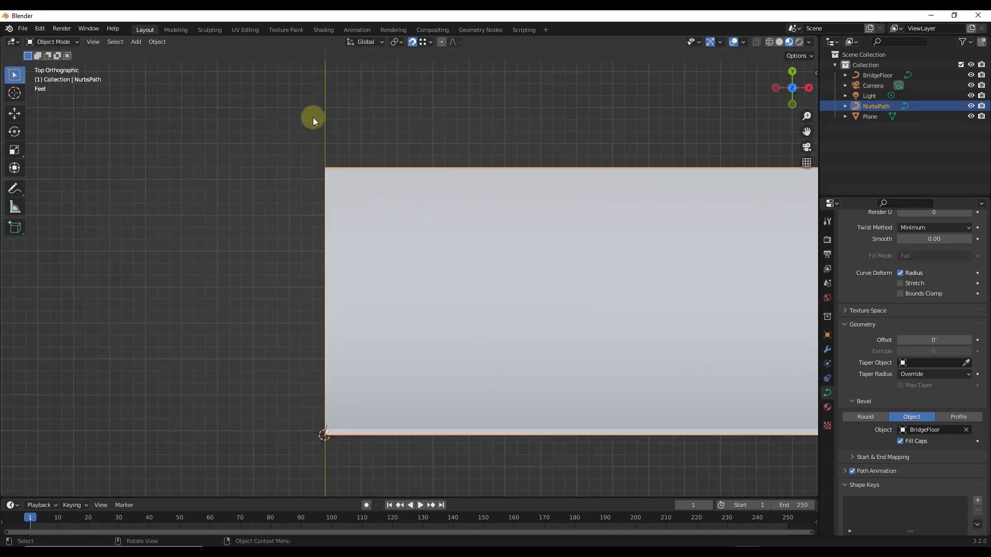
{"action": "scroll", "coordinate": [317, 115], "scroll_direction": "up", "scroll_amount": 3}
{"action": "left_click", "coordinate": [743, 42]}
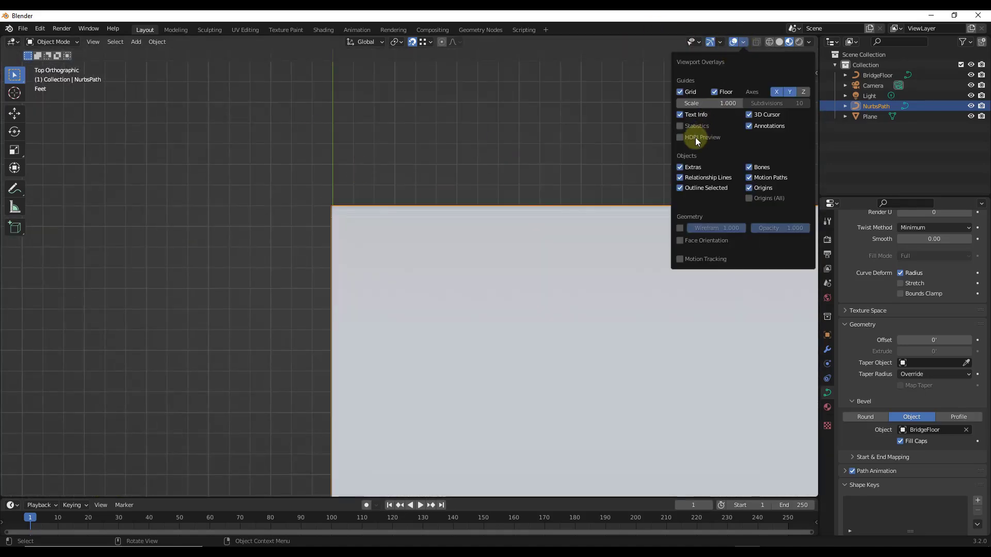
{"action": "left_click", "coordinate": [679, 228]}
Deselect the bridge at its far-side starting corner and switch the viewport to solid shading
{"action": "scroll", "coordinate": [335, 188], "scroll_direction": "up", "scroll_amount": 3}
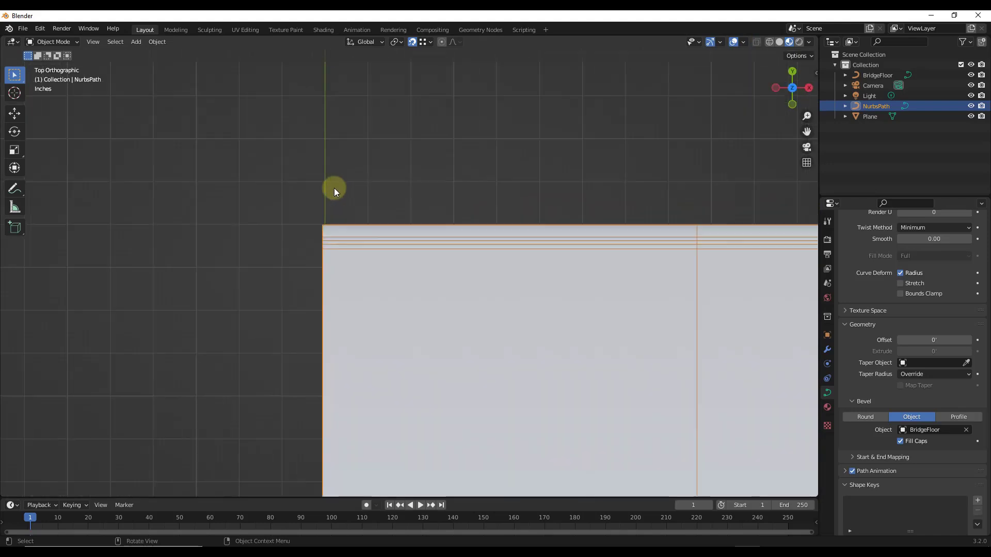
{"action": "scroll", "coordinate": [294, 258], "scroll_direction": "up", "scroll_amount": 3}
{"action": "left_click", "coordinate": [314, 272]}
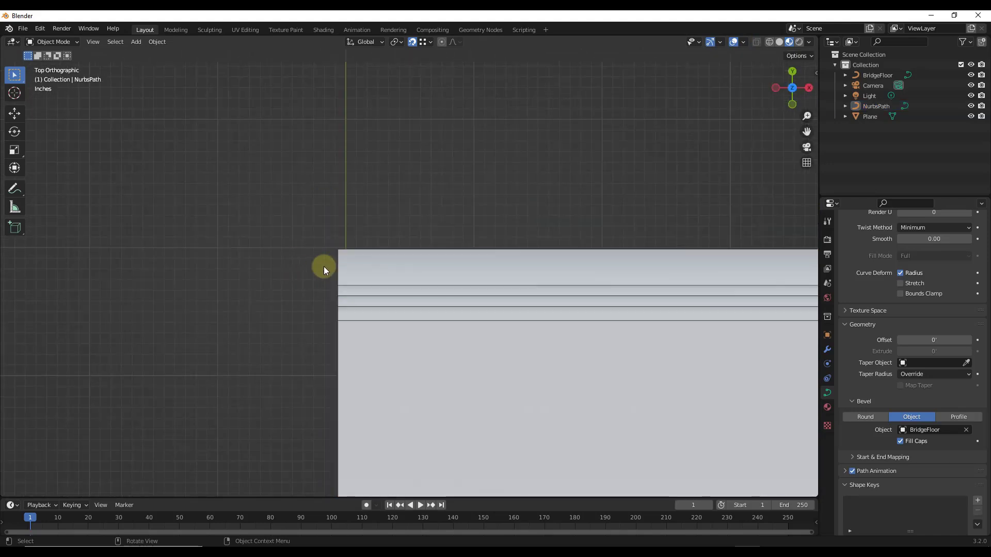
{"action": "key", "text": "z"}
{"action": "left_click", "coordinate": [470, 273]}
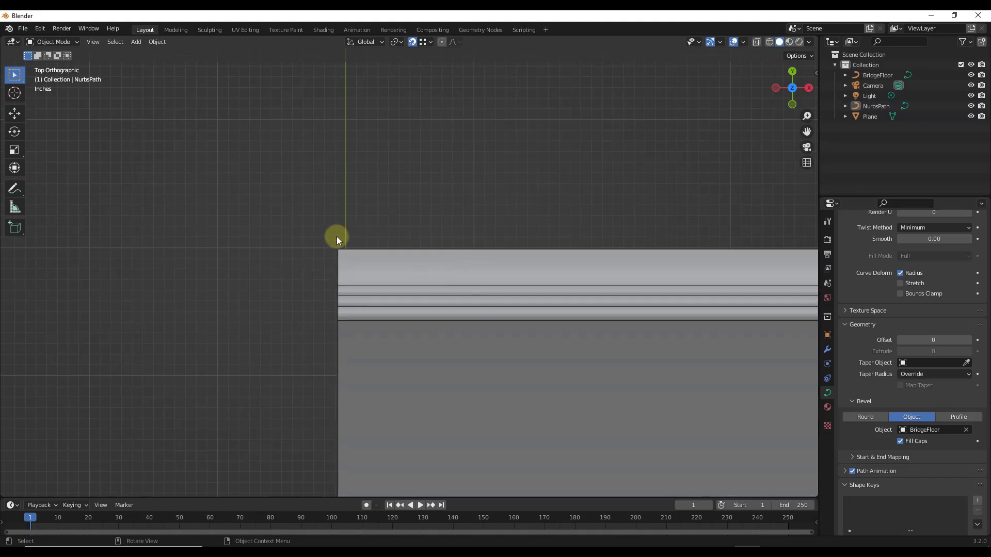
Place the 3D cursor on the raised edge at the bridge's starting corner and add a mesh plane there
{"action": "scroll", "coordinate": [369, 258], "scroll_direction": "up", "scroll_amount": 3}
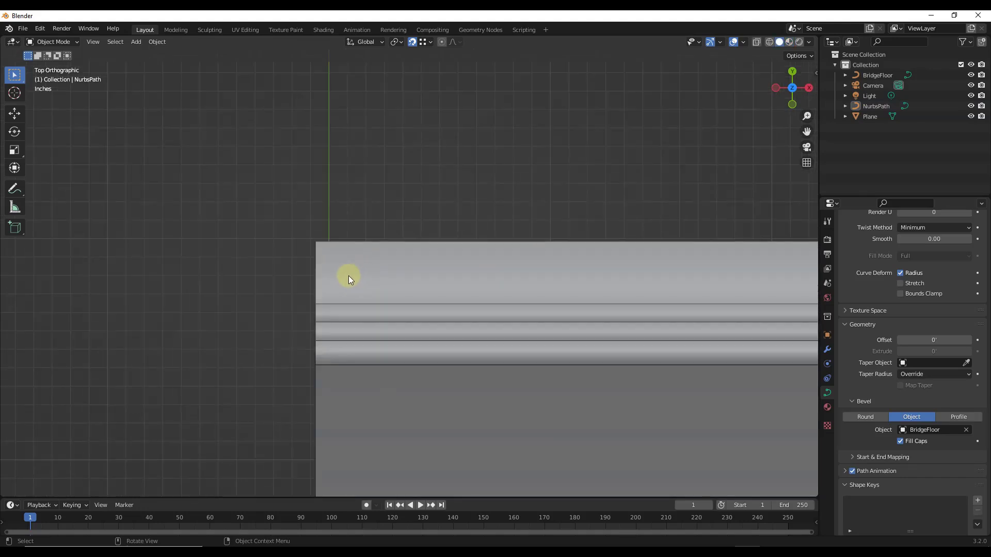
{"action": "key", "text": "g"}
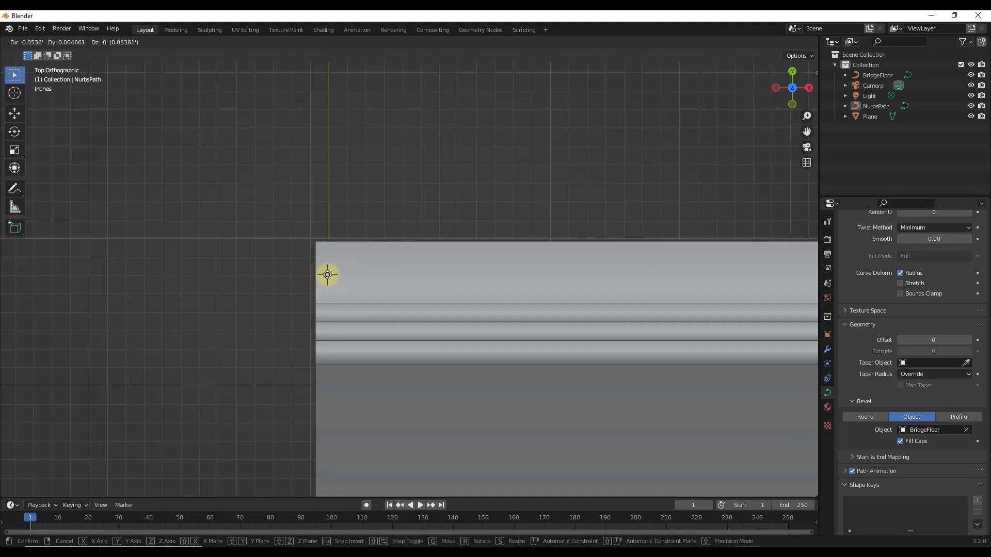
{"action": "left_click", "coordinate": [327, 274]}
{"action": "key", "text": "shift+a"}
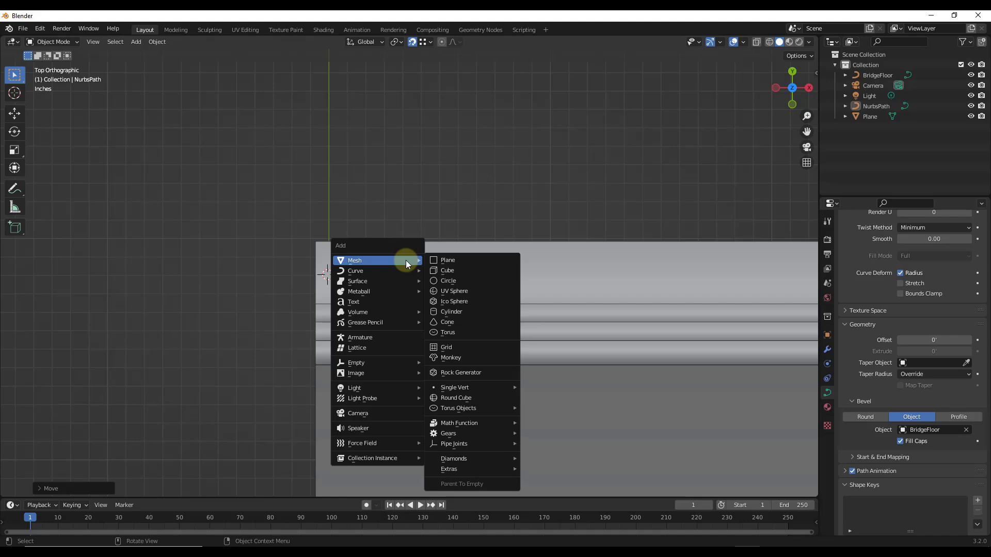
{"action": "left_click", "coordinate": [457, 260]}
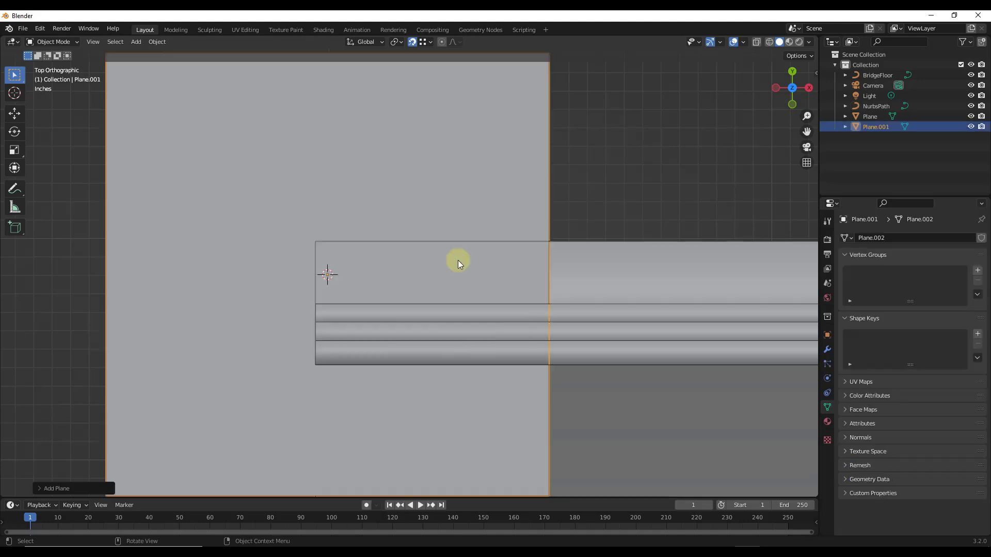
Scale the new plane down to a small square and position it along Y and X on the raised edge's starting end
{"action": "scroll", "coordinate": [516, 297], "scroll_direction": "down", "scroll_amount": 2}
{"action": "scroll", "coordinate": [519, 297], "scroll_direction": "down", "scroll_amount": 2}
{"action": "key", "text": "s"}
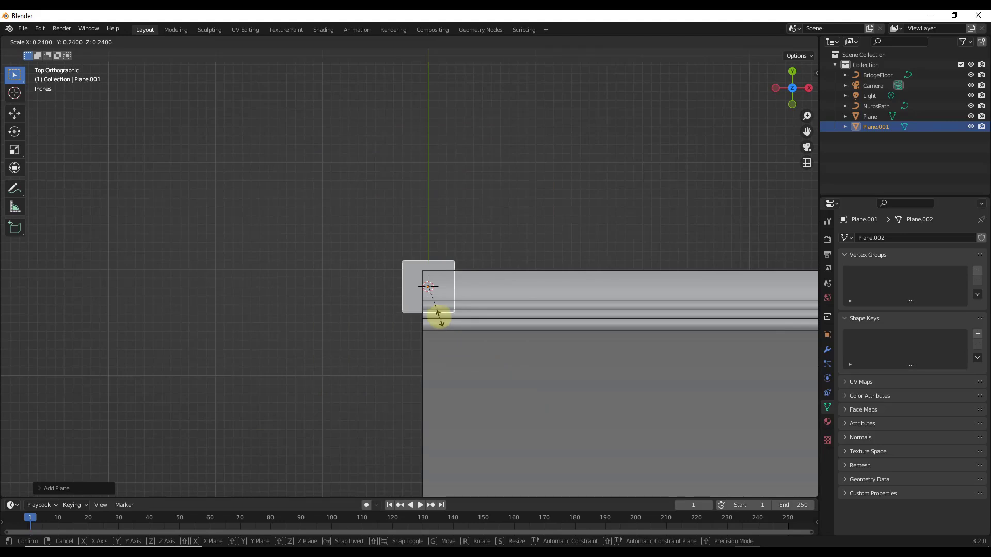
{"action": "left_click", "coordinate": [431, 293]}
{"action": "key", "text": "g"}
{"action": "key", "text": "y"}
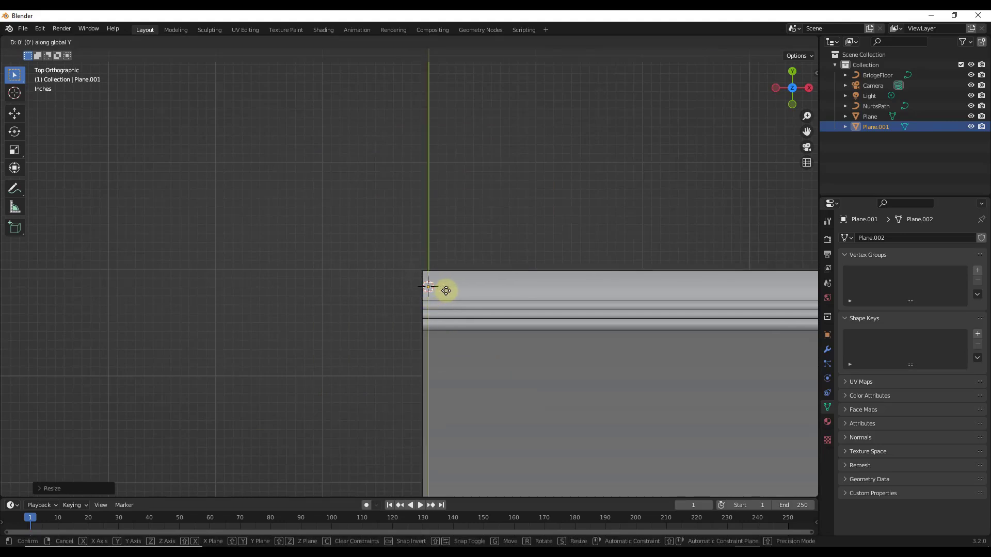
{"action": "left_click", "coordinate": [434, 292]}
{"action": "scroll", "coordinate": [424, 292], "scroll_direction": "up", "scroll_amount": 8}
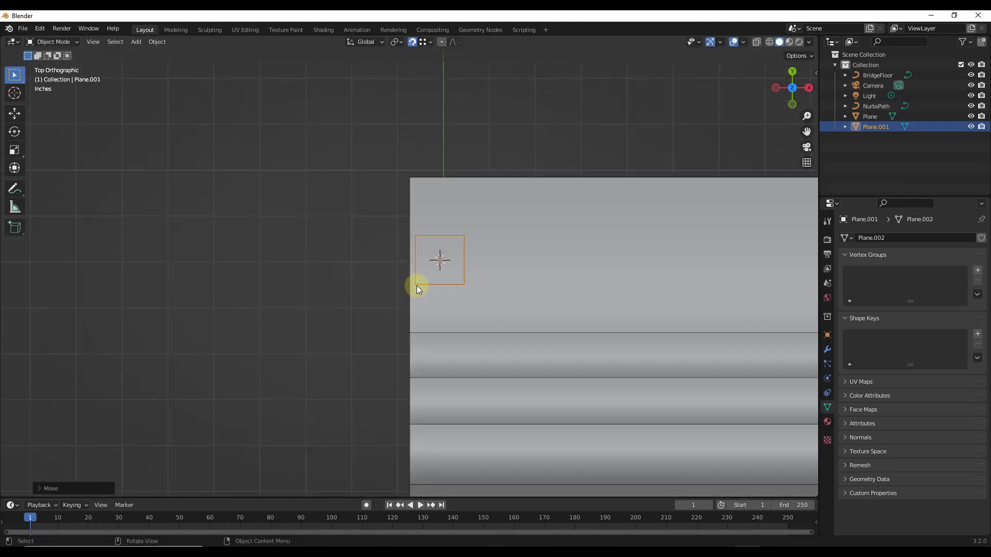
{"action": "key", "text": "g"}
{"action": "key", "text": "x"}
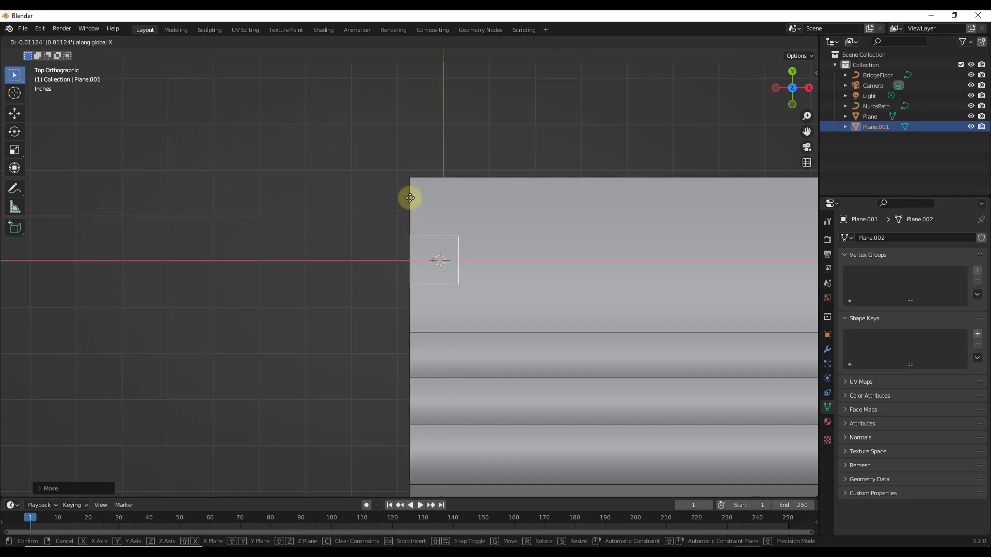
{"action": "left_click", "coordinate": [424, 239]}
Extrude the small plane into a thin slab and enlarge it in X and Y while keeping its thickness
{"action": "middle_click_drag", "start_coordinate": [436, 281], "coordinate": [514, 233]}
{"action": "key", "text": "Tab"}
{"action": "key", "text": "e"}
{"action": "left_click", "coordinate": [571, 243]}
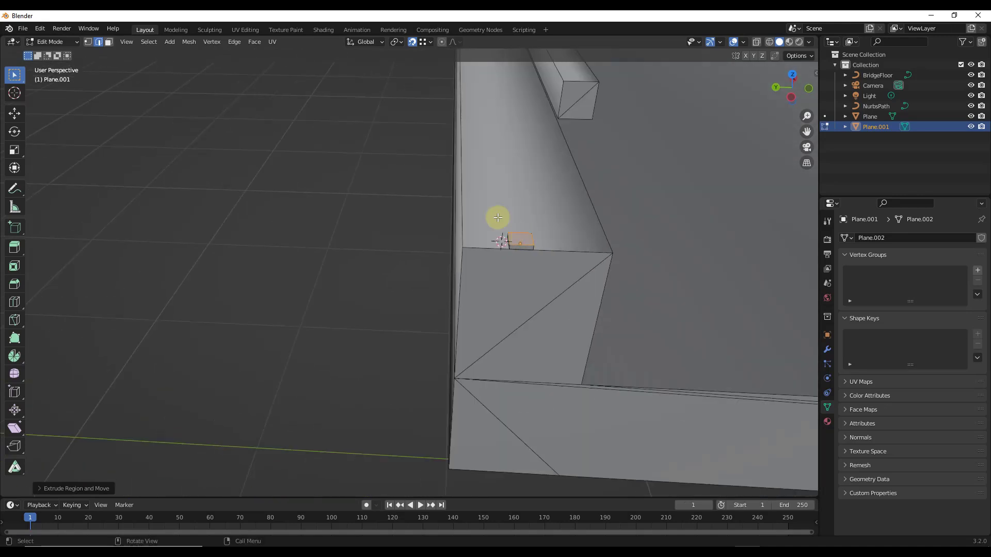
{"action": "key", "text": "s"}
{"action": "key", "text": "shift+z"}
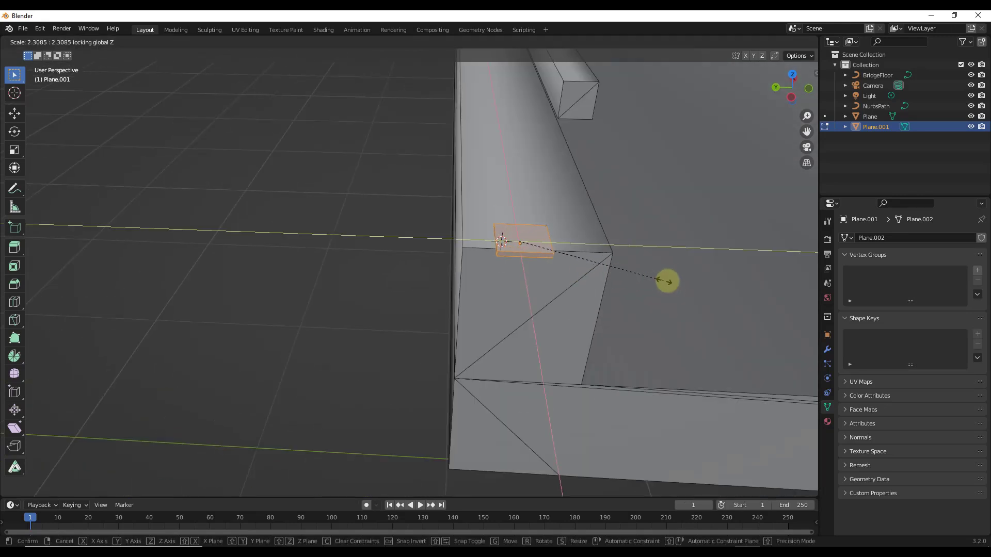
{"action": "left_click", "coordinate": [699, 287]}
Reposition the slab in the top view so it sits inside the raised edge's starting corner
{"action": "key", "text": "KP_1"}
{"action": "key", "text": "KP_7"}
{"action": "key", "text": "g"}
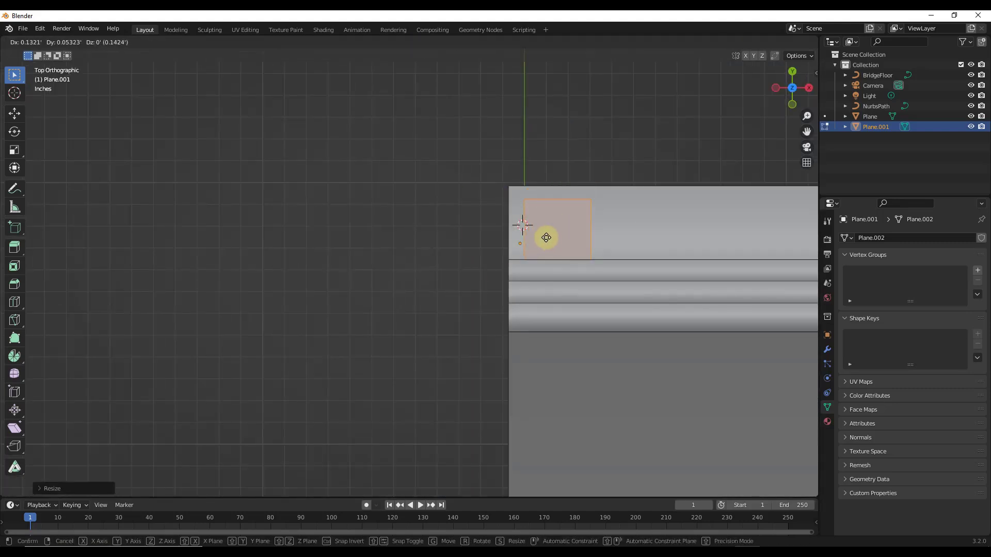
{"action": "left_click", "coordinate": [541, 236]}
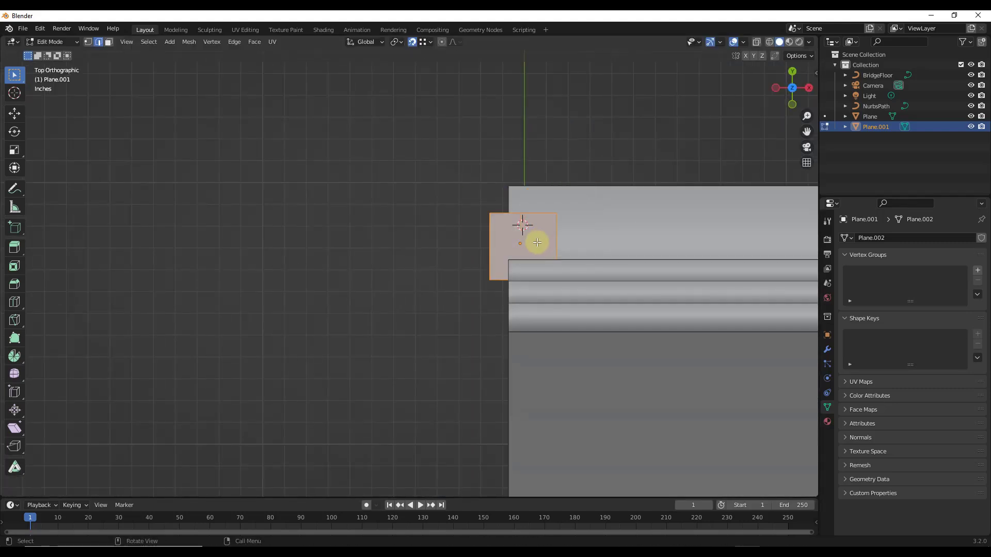
{"action": "key", "text": "g"}
{"action": "left_click", "coordinate": [514, 192]}
Inset the slab's top face by about 1.28 ft
{"action": "middle_click_drag", "start_coordinate": [513, 192], "coordinate": [557, 243]}
{"action": "key", "text": "alt+a"}
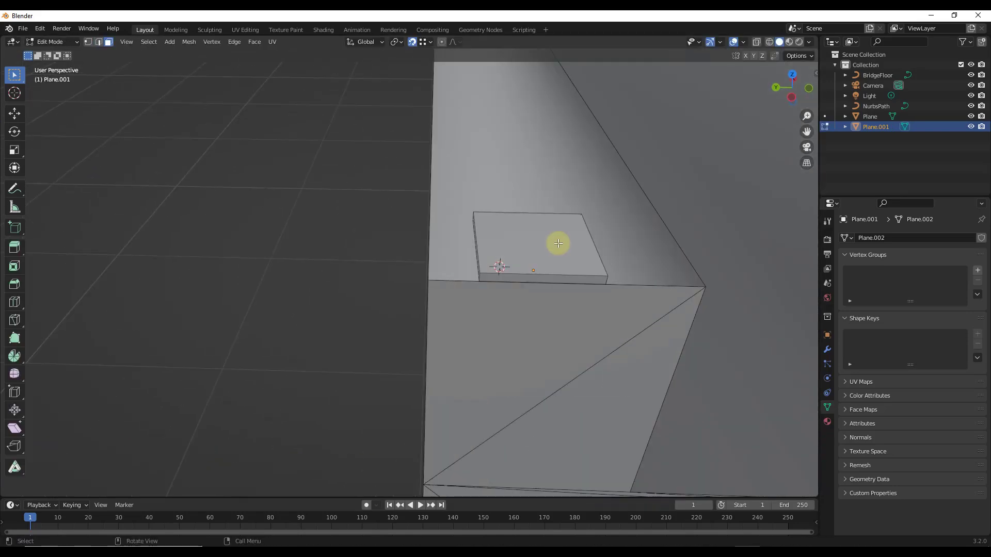
{"action": "left_click", "coordinate": [558, 243]}
{"action": "key", "text": "i"}
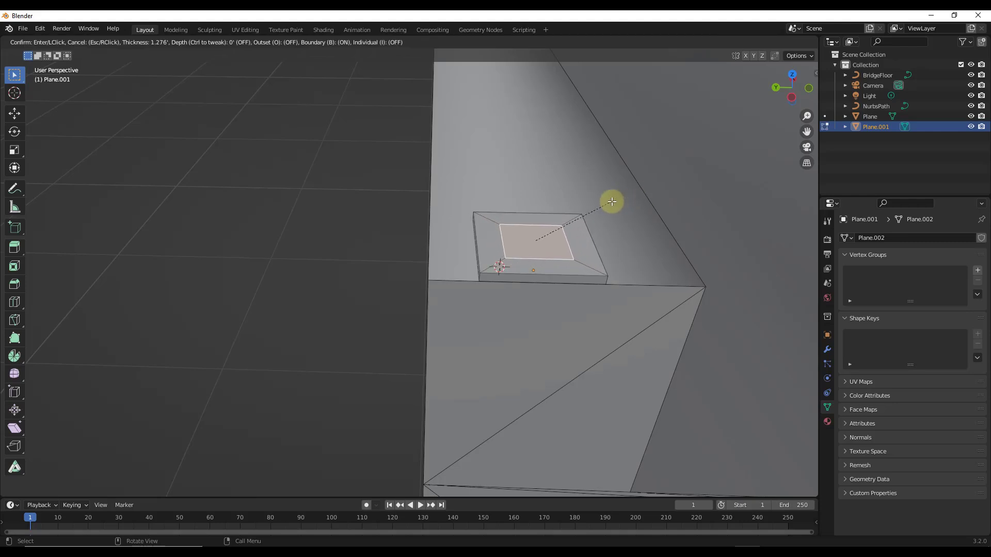
{"action": "left_click", "coordinate": [609, 201]}
Extrude the inset face upward in the left view into a post reaching the height of the top rail
{"action": "scroll", "coordinate": [534, 296], "scroll_direction": "down", "scroll_amount": 5}
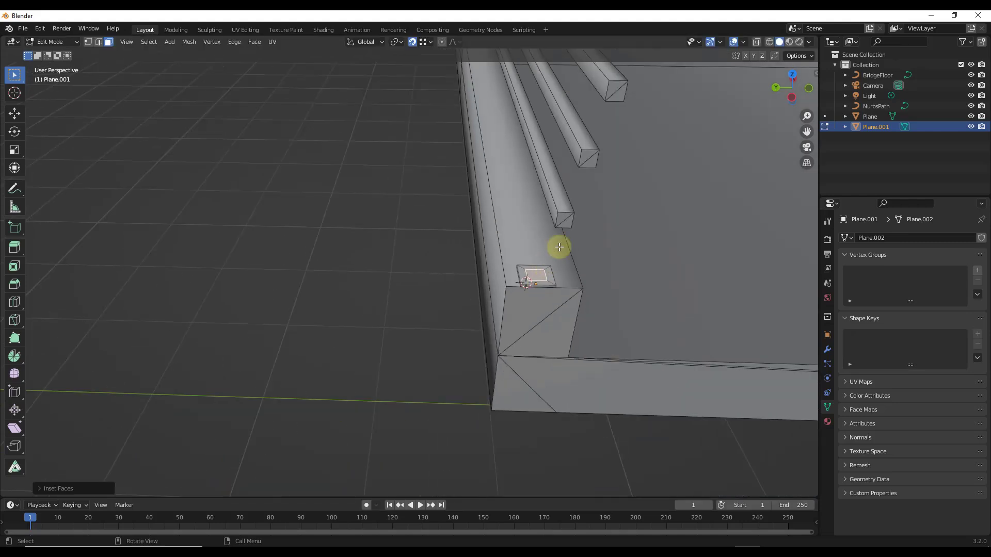
{"action": "left_click", "coordinate": [795, 99]}
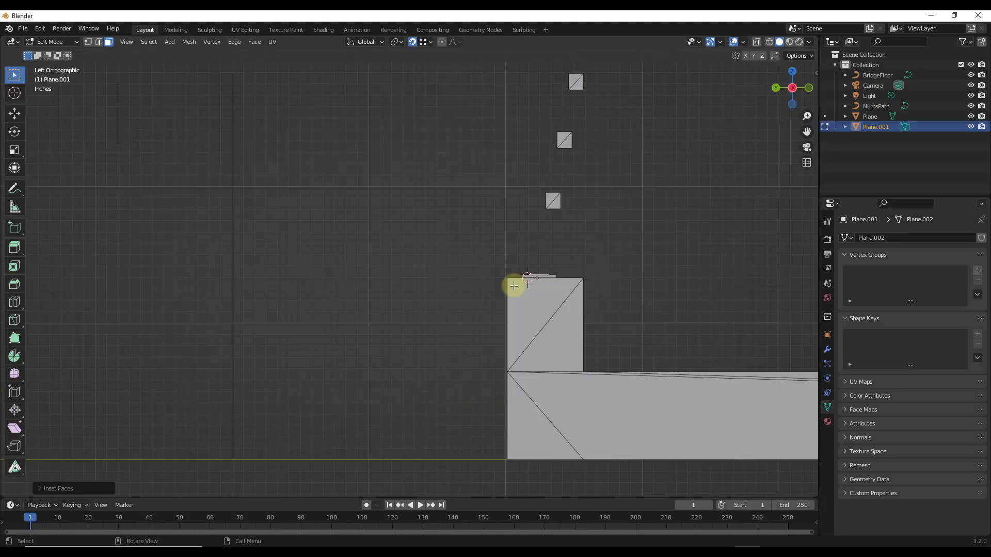
{"action": "scroll", "coordinate": [544, 263], "scroll_direction": "down", "scroll_amount": 2}
{"action": "key", "text": "e"}
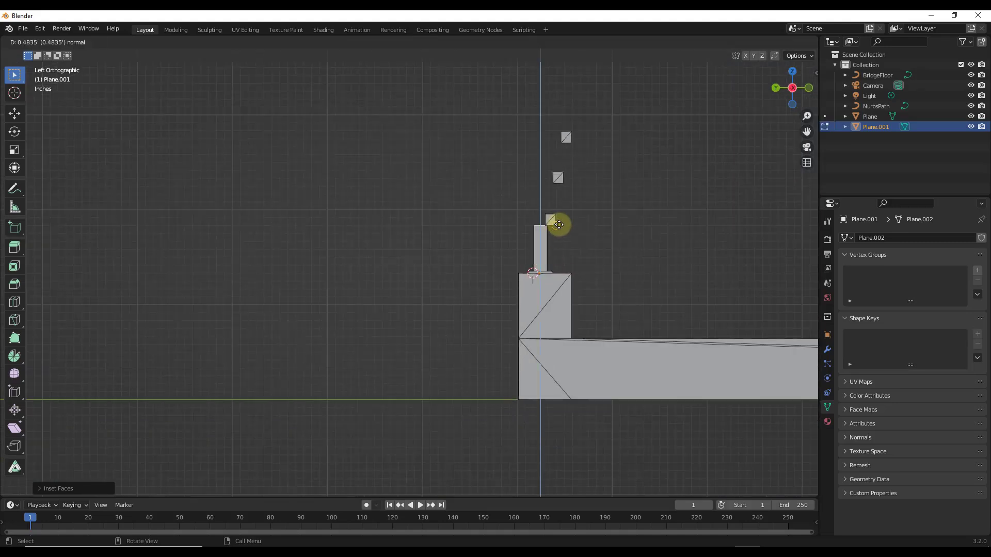
{"action": "left_click", "coordinate": [573, 135]}
Move the post's top face along Y so the post leans in line with the three rails
{"action": "scroll", "coordinate": [524, 130], "scroll_direction": "up", "scroll_amount": 3}
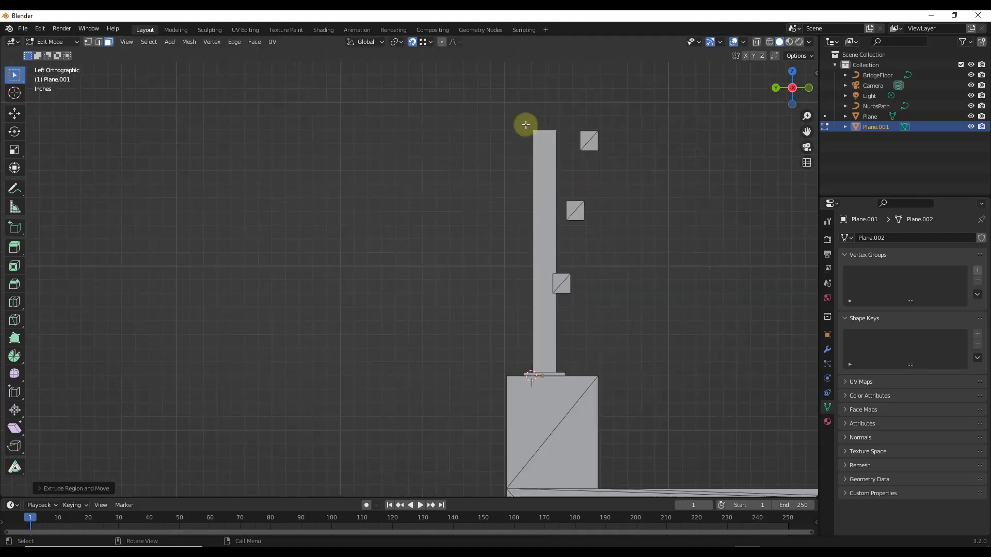
{"action": "key", "text": "g"}
{"action": "key", "text": "y"}
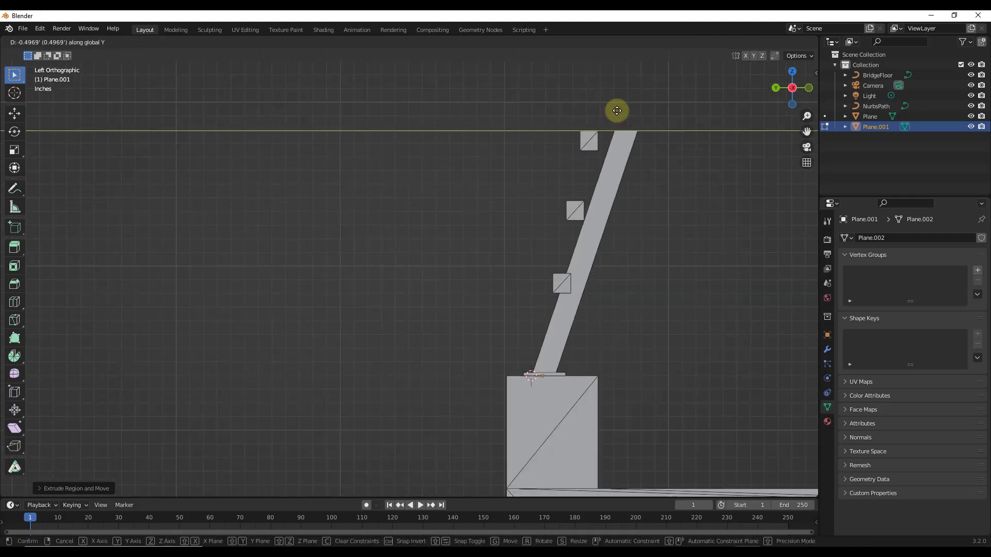
{"action": "left_click", "coordinate": [581, 75]}
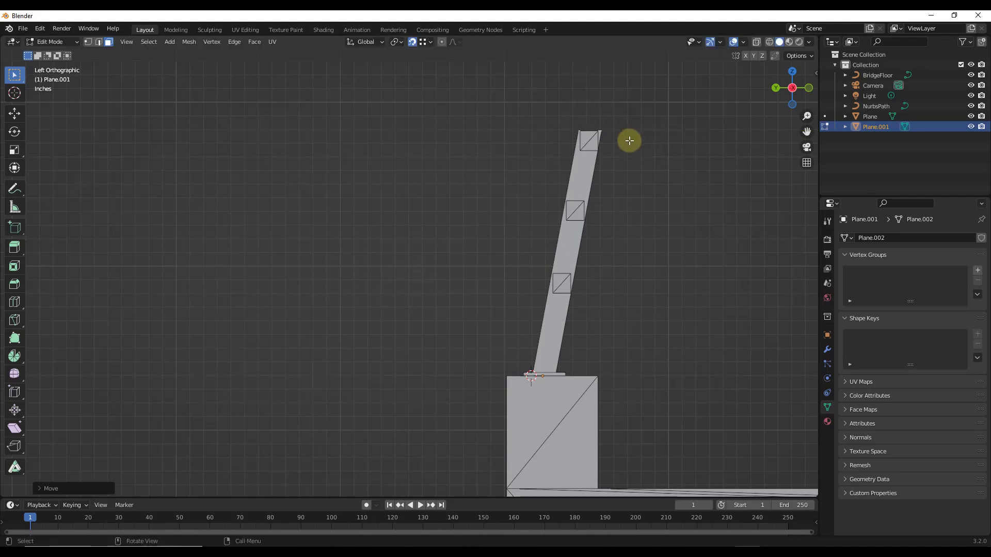
Raise the post's top face slightly above the top rail, adjust it along Y and leave edit mode
{"action": "key", "text": "g"}
{"action": "left_click", "coordinate": [632, 121]}
{"action": "key", "text": "g"}
{"action": "key", "text": "y"}
{"action": "left_click", "coordinate": [638, 122]}
{"action": "middle_click_drag", "start_coordinate": [638, 122], "coordinate": [631, 230]}
{"action": "key", "text": "Tab"}
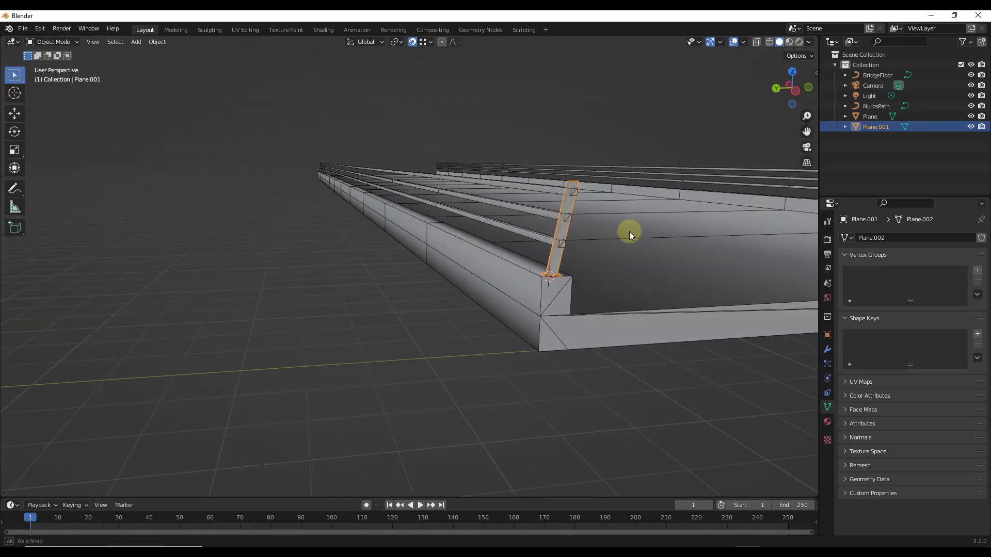
Turn off the wireframe overlay and examine how the post meets the rails at the bridge's start
{"action": "left_click", "coordinate": [743, 41]}
{"action": "left_click", "coordinate": [679, 215]}
{"action": "middle_click_drag", "start_coordinate": [448, 242], "coordinate": [344, 252]}
{"action": "scroll", "coordinate": [518, 227], "scroll_direction": "down", "scroll_amount": 3}
{"action": "middle_click_drag", "start_coordinate": [300, 184], "coordinate": [430, 234]}
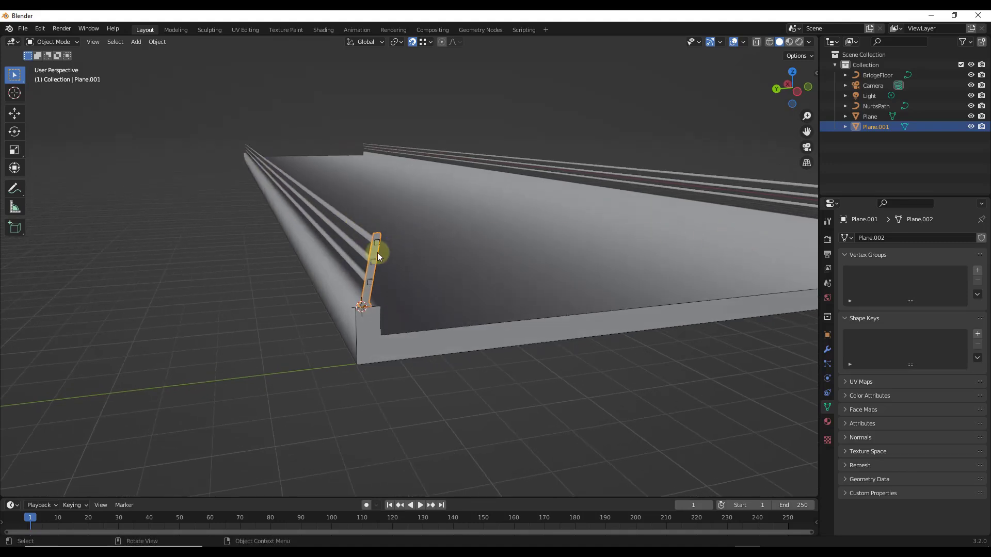
{"action": "middle_click_drag", "start_coordinate": [381, 280], "coordinate": [249, 152]}
{"action": "middle_click_drag", "start_coordinate": [352, 255], "coordinate": [388, 264]}
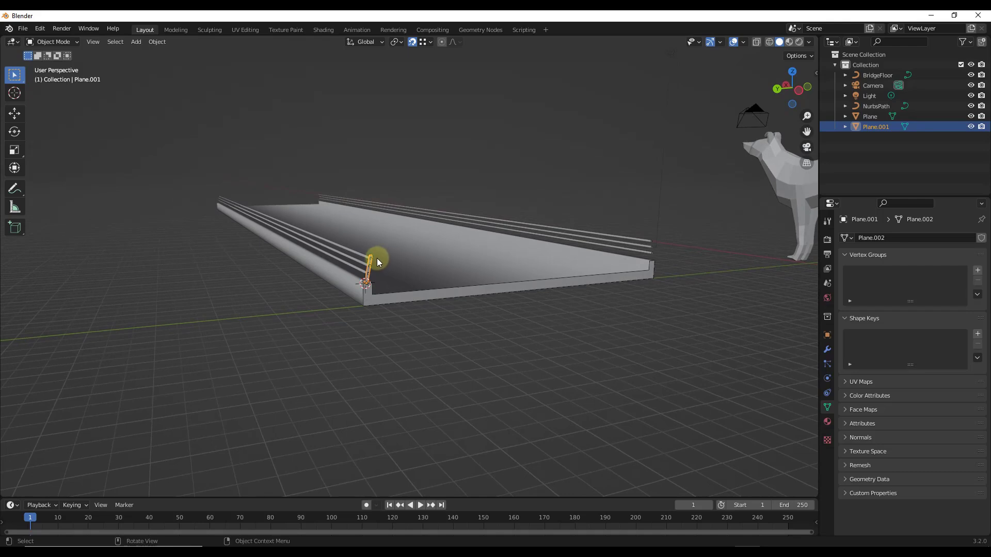
Scale the dog figure down to a small fraction of its size and move it along Y toward the bridge
{"action": "scroll", "coordinate": [379, 259], "scroll_direction": "down", "scroll_amount": 4}
{"action": "key", "text": "Tab"}
{"action": "key", "text": "Tab"}
{"action": "left_click", "coordinate": [583, 223]}
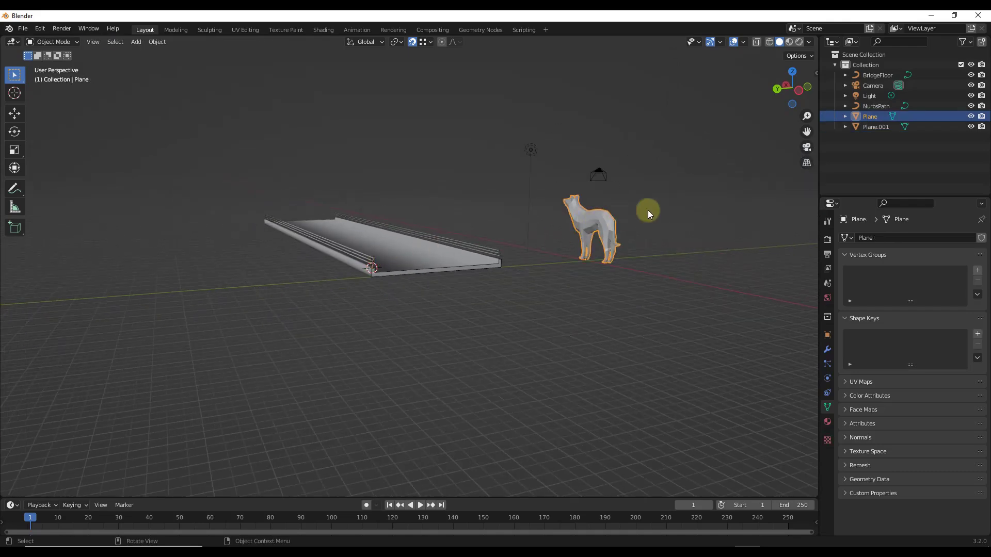
{"action": "key", "text": "s"}
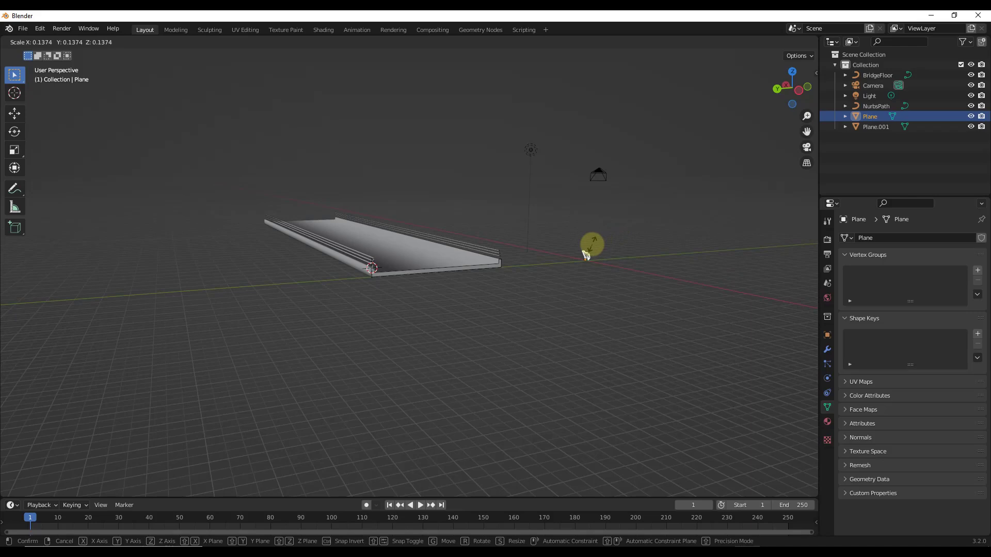
{"action": "left_click", "coordinate": [585, 253]}
{"action": "key", "text": "g"}
{"action": "key", "text": "y"}
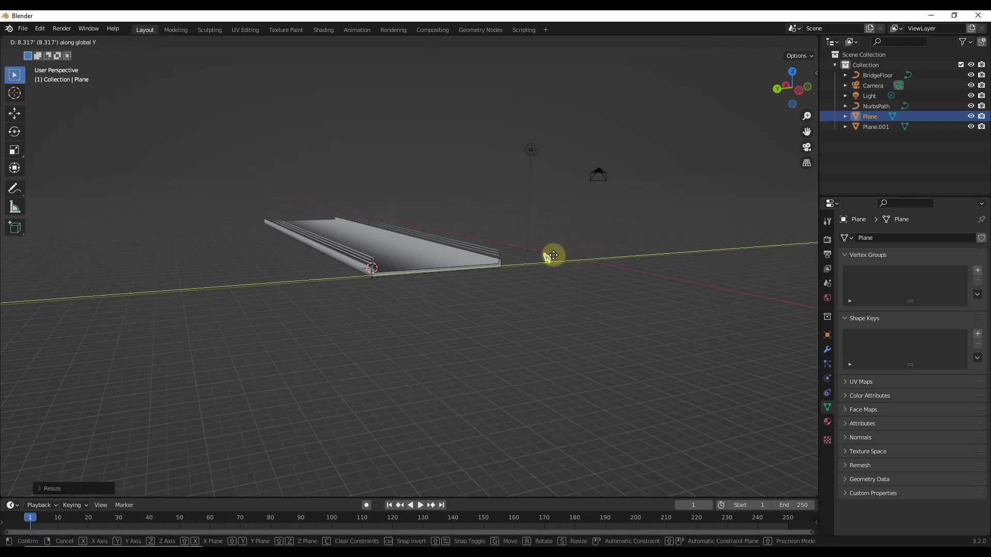
{"action": "left_click", "coordinate": [552, 257]}
Select the NurbsPath bridge, box-select around its starting corner in edit mode and return to object mode
{"action": "middle_click_drag", "start_coordinate": [369, 268], "coordinate": [601, 257]}
{"action": "key", "text": "Tab"}
{"action": "key", "text": "Tab"}
{"action": "left_click", "coordinate": [656, 255]}
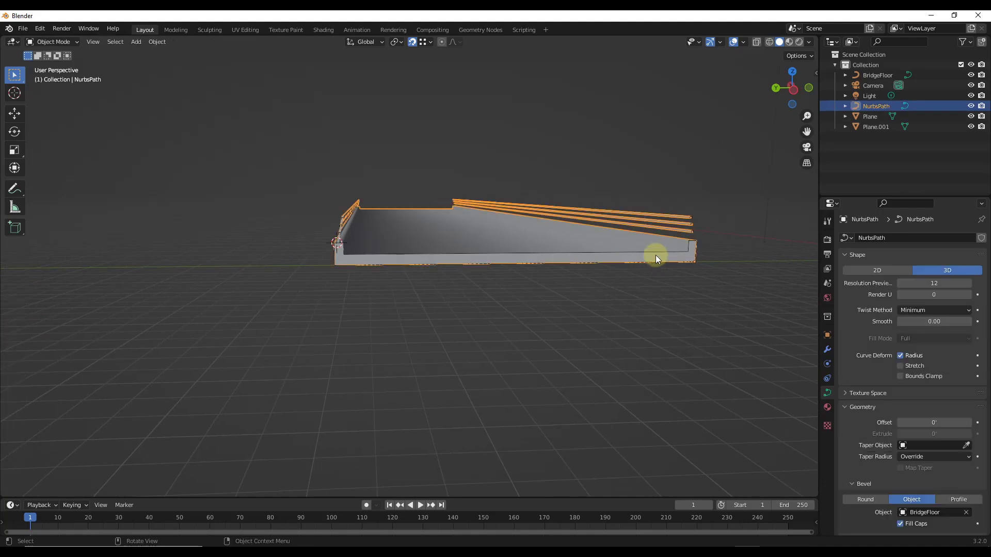
{"action": "key", "text": "Tab"}
{"action": "left_click_drag", "start_coordinate": [659, 188], "coordinate": [743, 321]}
{"action": "key", "text": "Tab"}
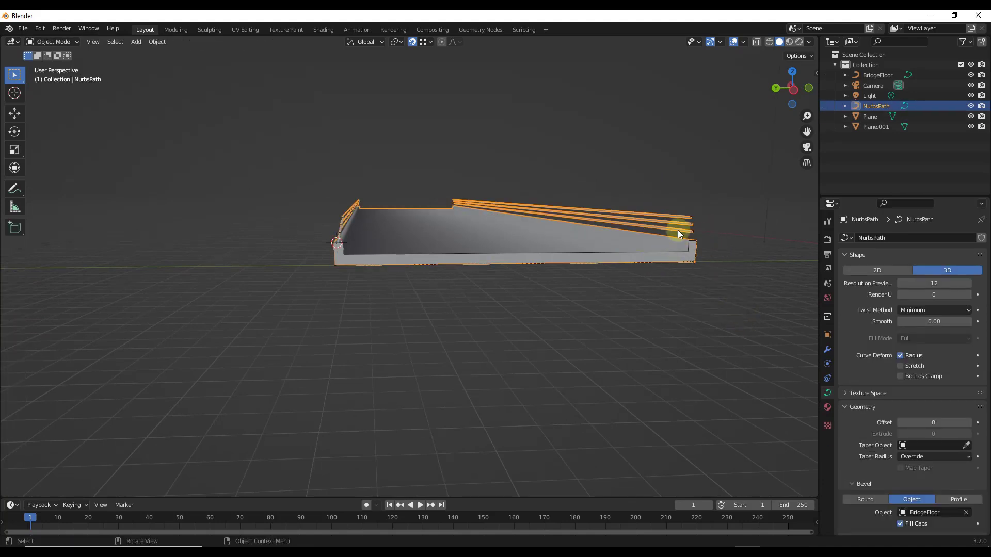
Select the rail post at the bridge's start and add an Array modifier with a count of 1
{"action": "left_click", "coordinate": [677, 245]}
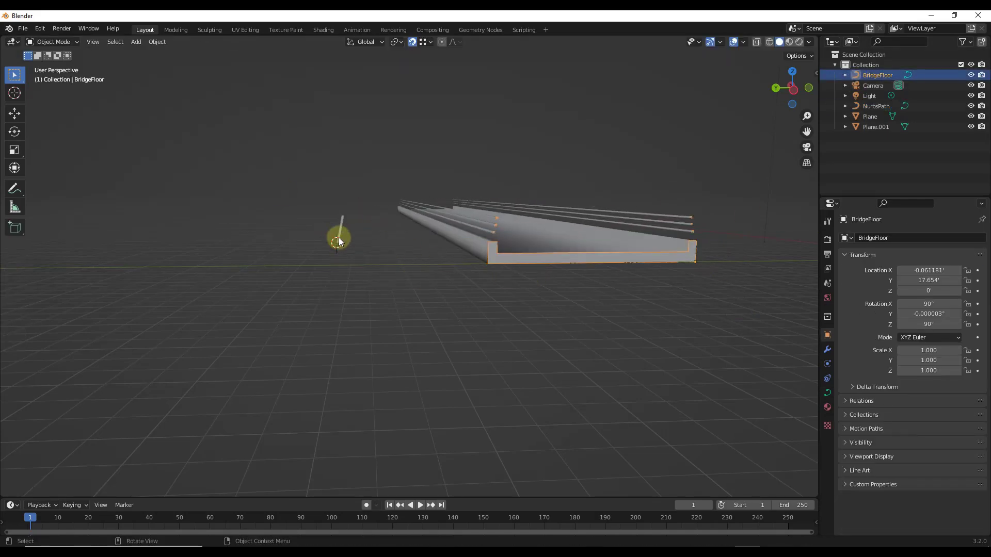
{"action": "left_click", "coordinate": [340, 229]}
{"action": "middle_click_drag", "start_coordinate": [340, 230], "coordinate": [210, 279]}
{"action": "scroll", "coordinate": [456, 274], "scroll_direction": "up", "scroll_amount": 3}
{"action": "middle_click_drag", "start_coordinate": [456, 274], "coordinate": [455, 320]}
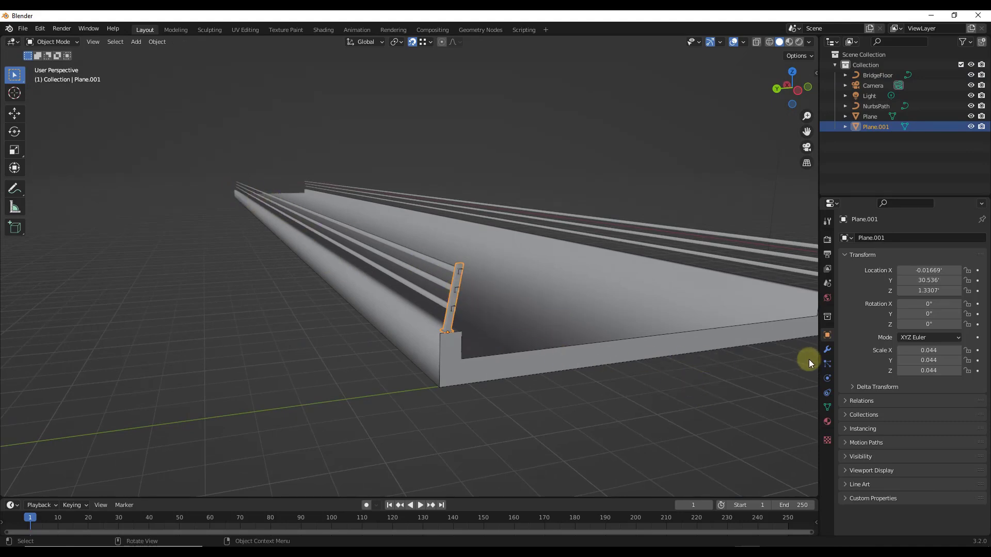
{"action": "left_click", "coordinate": [827, 350]}
{"action": "left_click", "coordinate": [882, 238]}
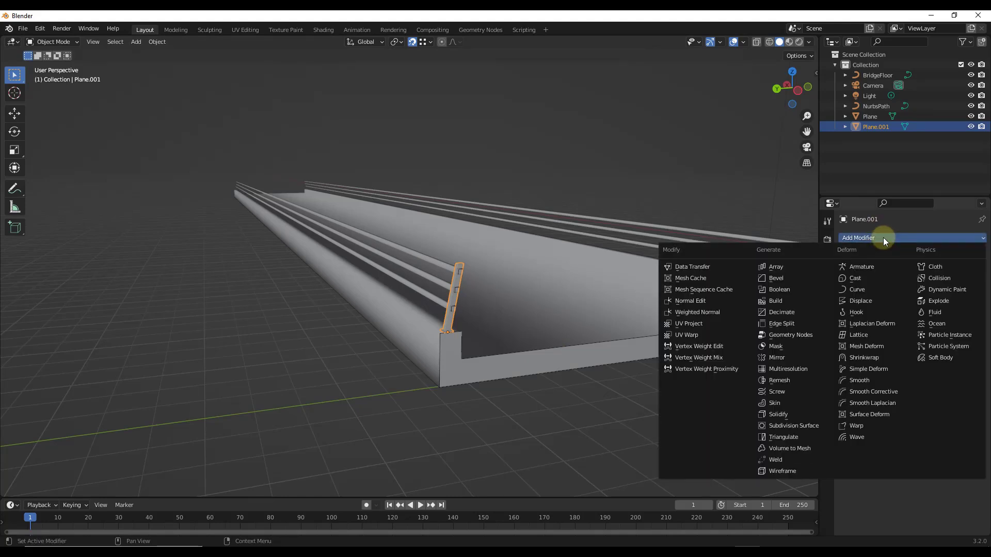
{"action": "left_click", "coordinate": [785, 268]}
{"action": "mouse_move", "coordinate": [923, 286]}
{"action": "left_mouse_down"}
{"action": "mouse_move", "coordinate": [967, 281]}
{"action": "mouse_move", "coordinate": [922, 285]}
{"action": "left_mouse_up"}
{"action": "left_click", "coordinate": [928, 287]}
{"action": "type", "text": "1"}
{"action": "key", "text": "Return"}
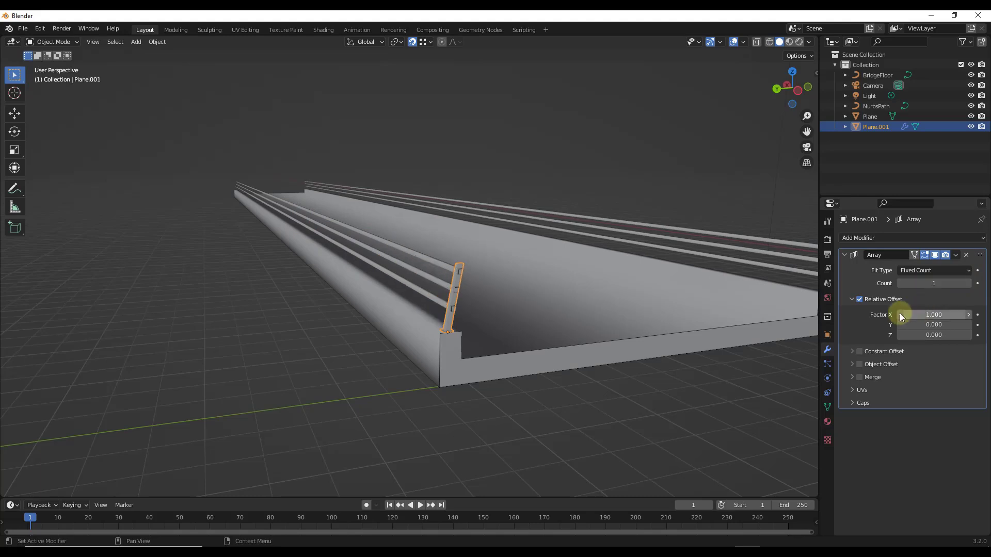
Disable the array's relative offset and make the post array fit the length of the NurbsPath curve
{"action": "left_click", "coordinate": [860, 300]}
{"action": "left_click", "coordinate": [915, 271]}
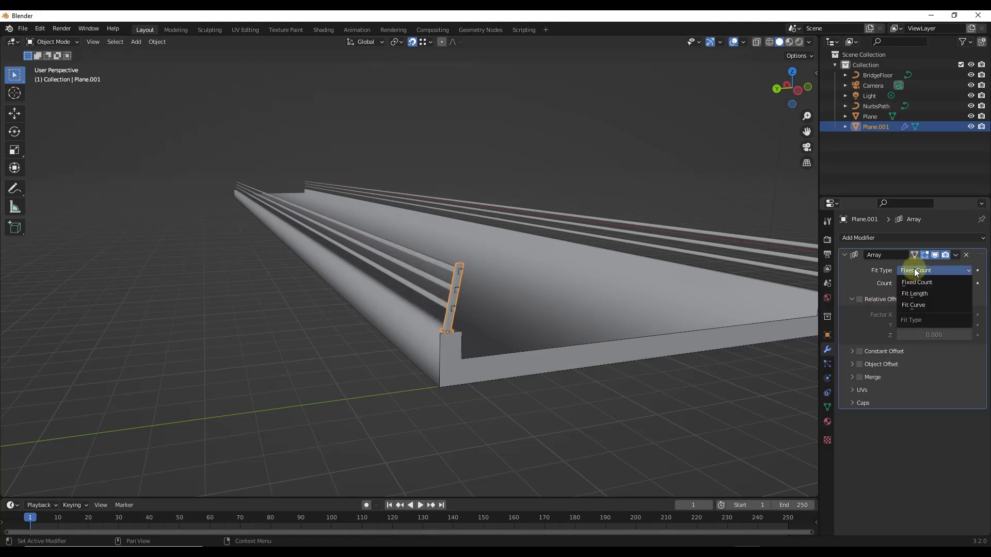
{"action": "left_click", "coordinate": [921, 306]}
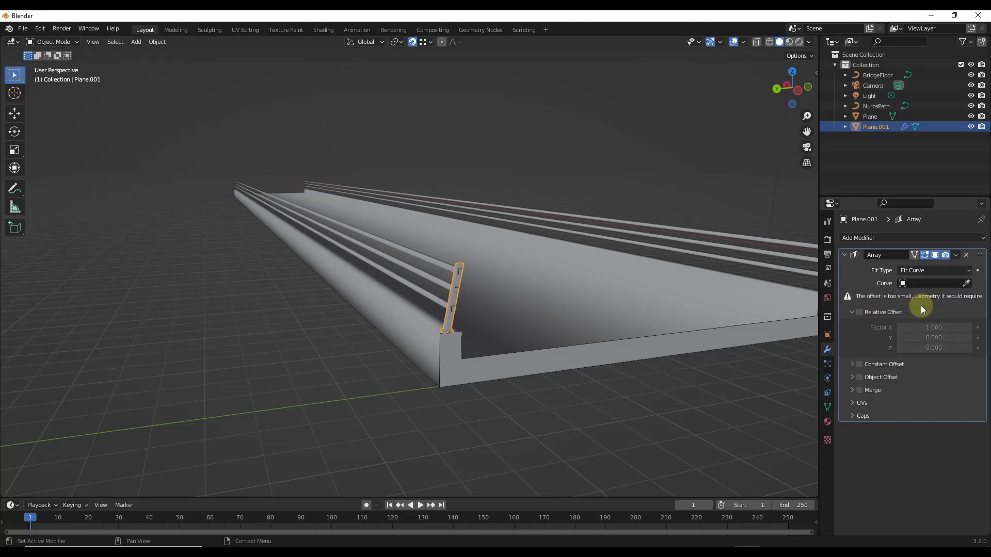
{"action": "left_click", "coordinate": [966, 284]}
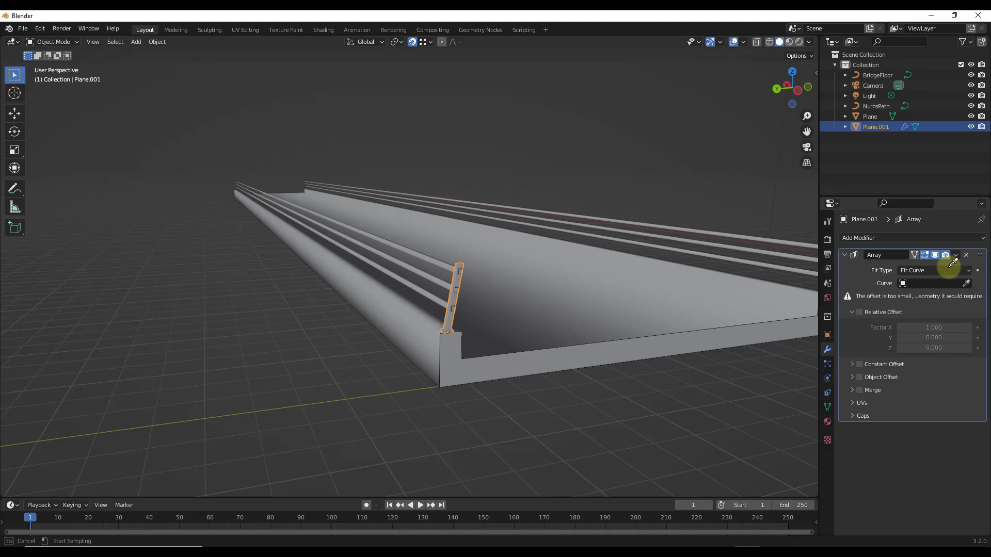
{"action": "left_click", "coordinate": [875, 105]}
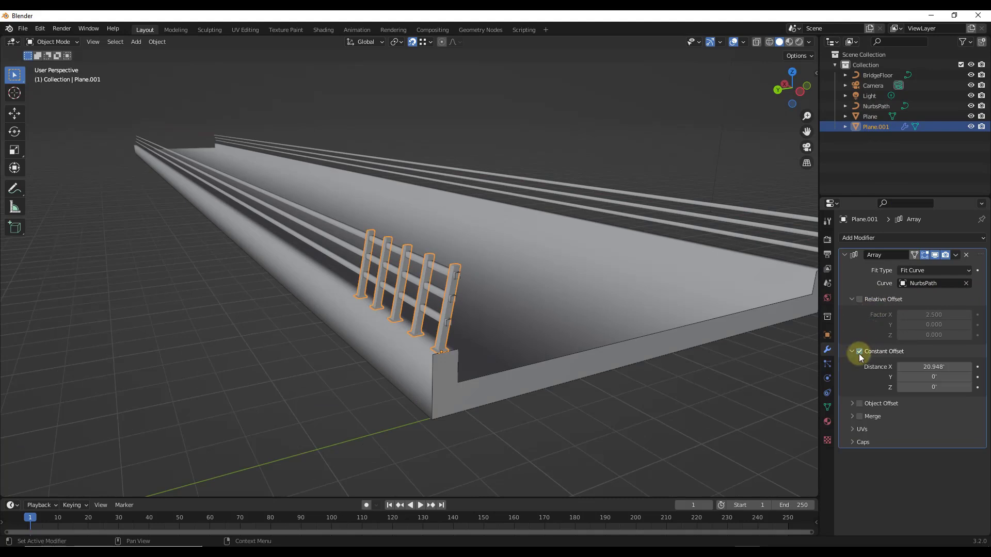
Try several constant offset distances along X for the post array, ending at 19.948 ft
{"action": "left_click", "coordinate": [924, 367]}
{"action": "type", "text": "1m"}
{"action": "key", "text": "Return"}
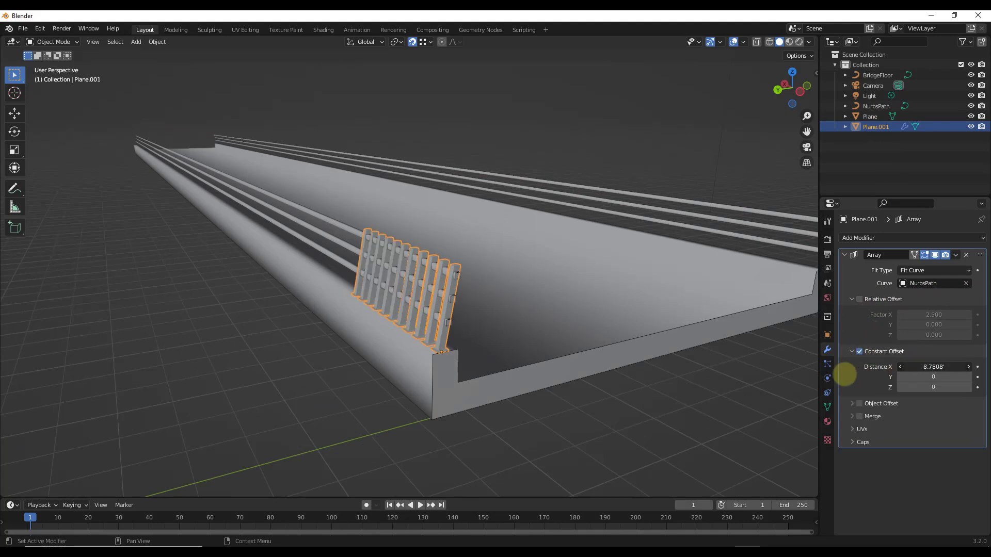
{"action": "mouse_move", "coordinate": [908, 367]}
{"action": "left_mouse_down"}
{"action": "mouse_move", "coordinate": [924, 368]}
{"action": "mouse_move", "coordinate": [920, 379]}
{"action": "left_mouse_up"}
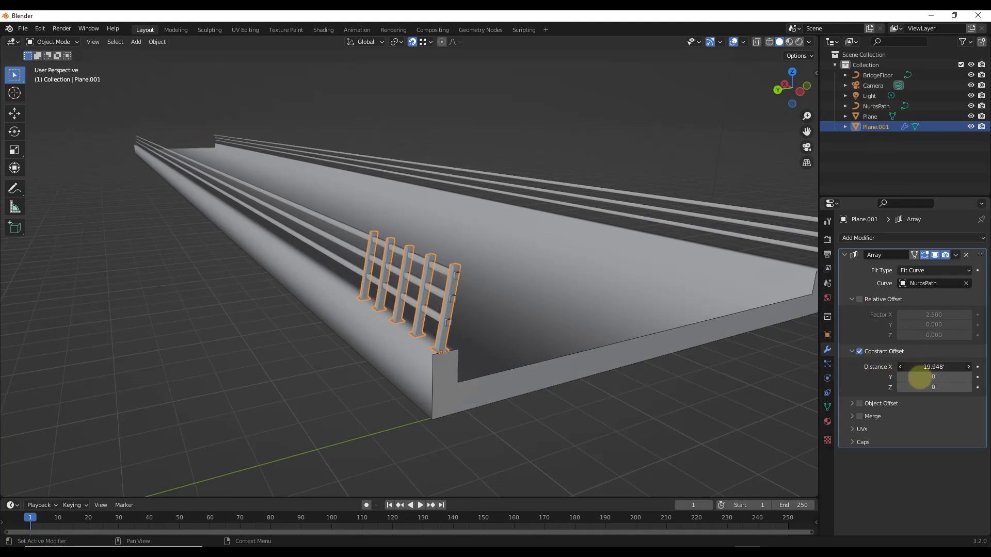
{"action": "middle_click_drag", "start_coordinate": [467, 317], "coordinate": [415, 287]}
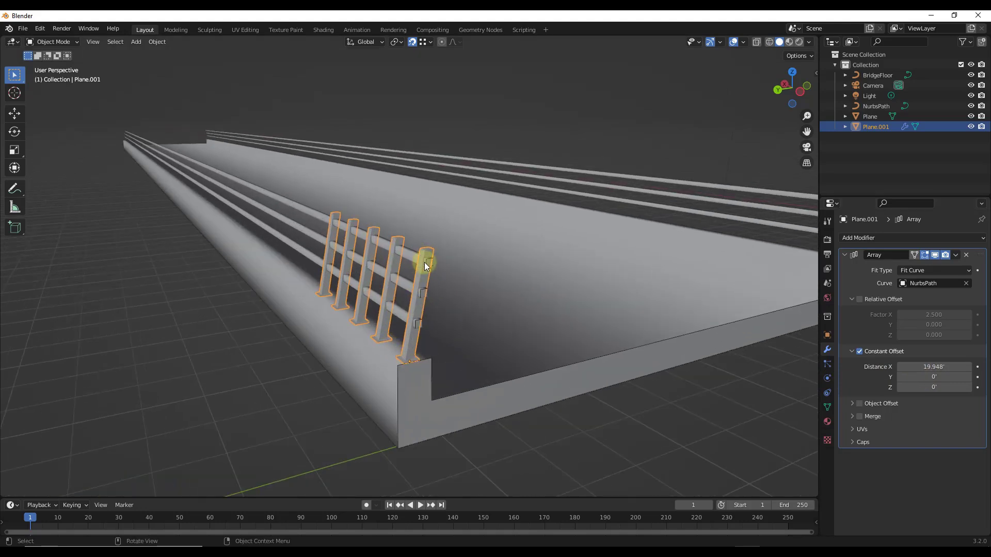
Apply the rail post's scale and check how the arrayed posts spread along the bridge
{"action": "left_click", "coordinate": [157, 43]}
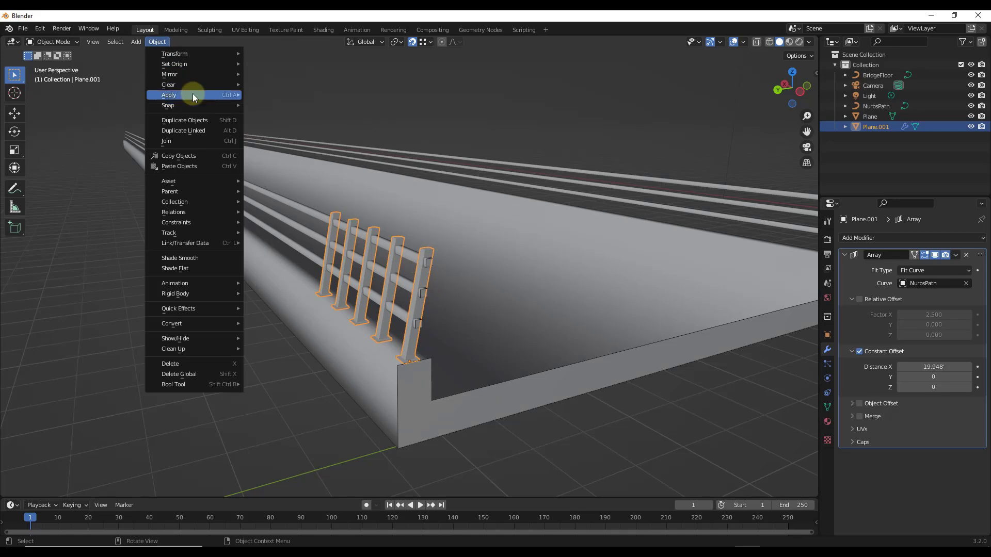
{"action": "mouse_move", "coordinate": [193, 94]}
{"action": "left_click", "coordinate": [290, 137]}
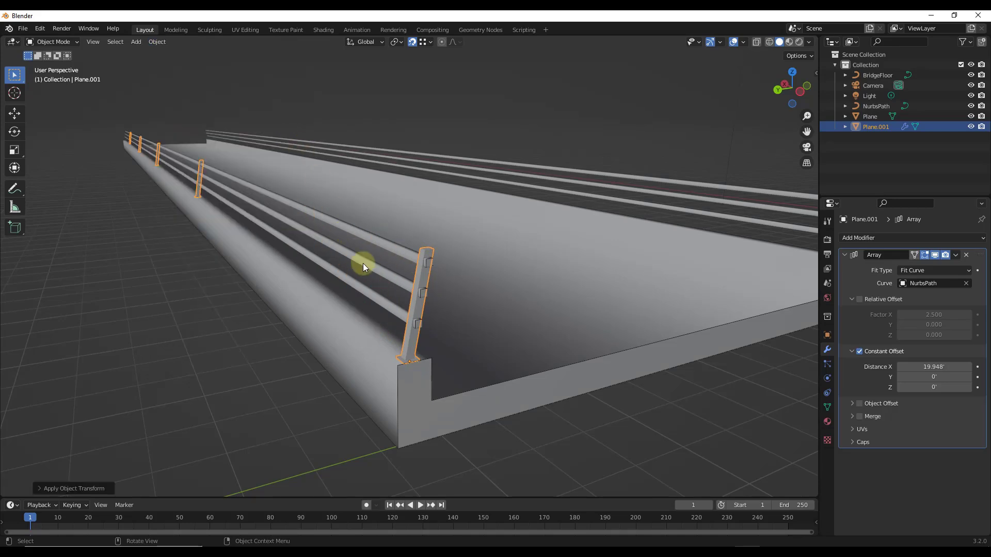
{"action": "scroll", "coordinate": [397, 263], "scroll_direction": "down", "scroll_amount": 5}
{"action": "middle_click_drag", "start_coordinate": [399, 255], "coordinate": [409, 252]}
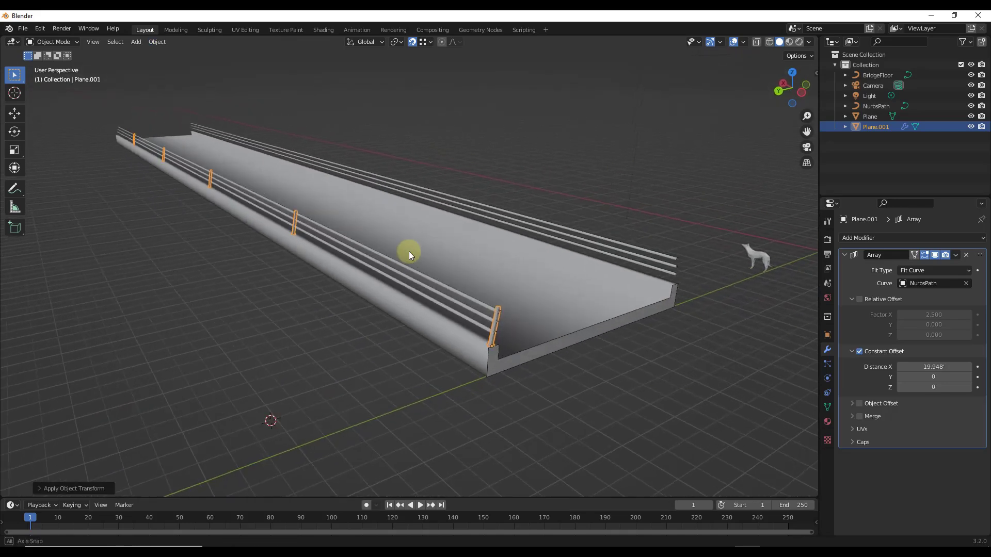
Try spacing the posts with a relative offset factor of 9.4 along X instead of the constant offset
{"action": "left_click", "coordinate": [860, 352]}
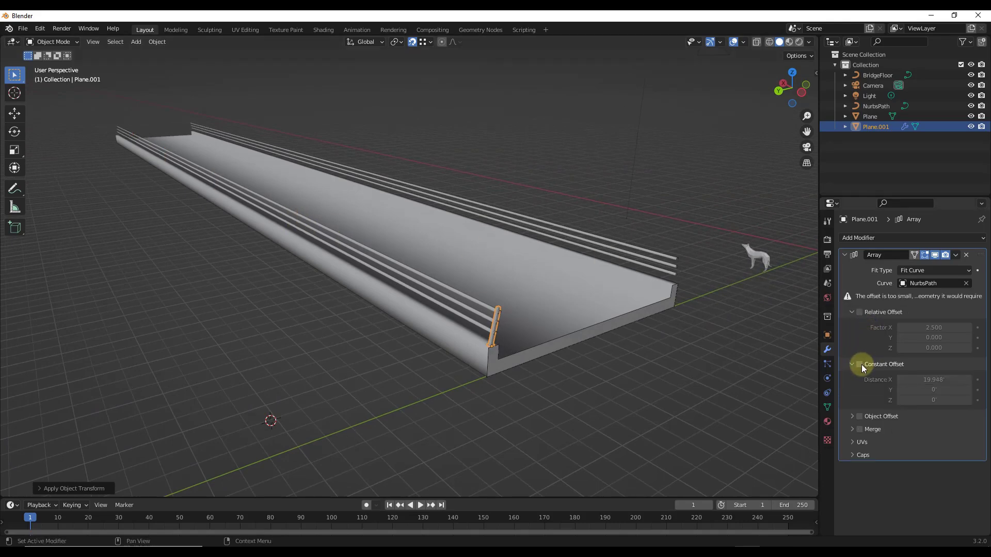
{"action": "double_click", "coordinate": [914, 315]}
{"action": "type", "text": "0.7"}
{"action": "key", "text": "Return"}
{"action": "mouse_move", "coordinate": [914, 316]}
{"action": "left_mouse_down"}
{"action": "mouse_move", "coordinate": [969, 311]}
{"action": "mouse_move", "coordinate": [907, 314]}
{"action": "left_mouse_up"}
{"action": "left_click", "coordinate": [860, 300]}
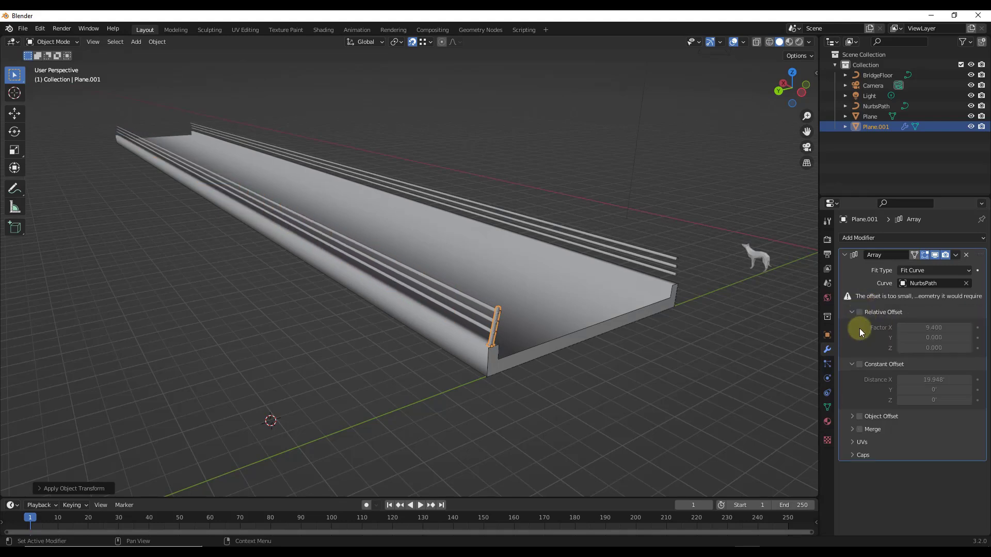
Enable the array's constant offset and set its X distance to 5 ft
{"action": "left_click", "coordinate": [859, 364]}
{"action": "left_click_drag", "start_coordinate": [919, 367], "coordinate": [825, 377]}
{"action": "left_click", "coordinate": [927, 367]}
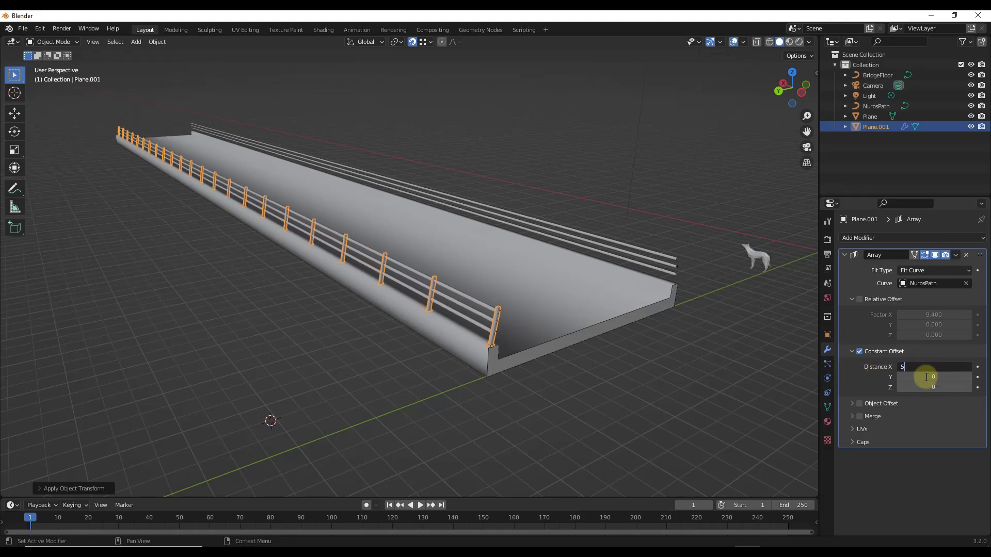
{"action": "type", "text": "5"}
{"action": "key", "text": "Return"}
Try moving the NurbsPath's far end point along X to test how the posts follow the bridge's length
{"action": "middle_click_drag", "start_coordinate": [688, 304], "coordinate": [368, 245]}
{"action": "key", "text": "Tab"}
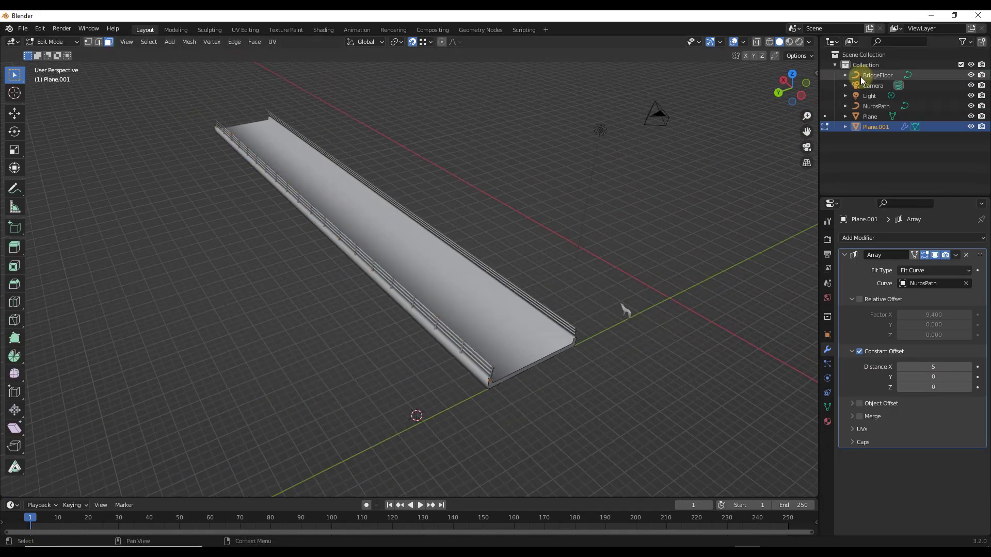
{"action": "left_click", "coordinate": [857, 107]}
{"action": "key", "text": "Tab"}
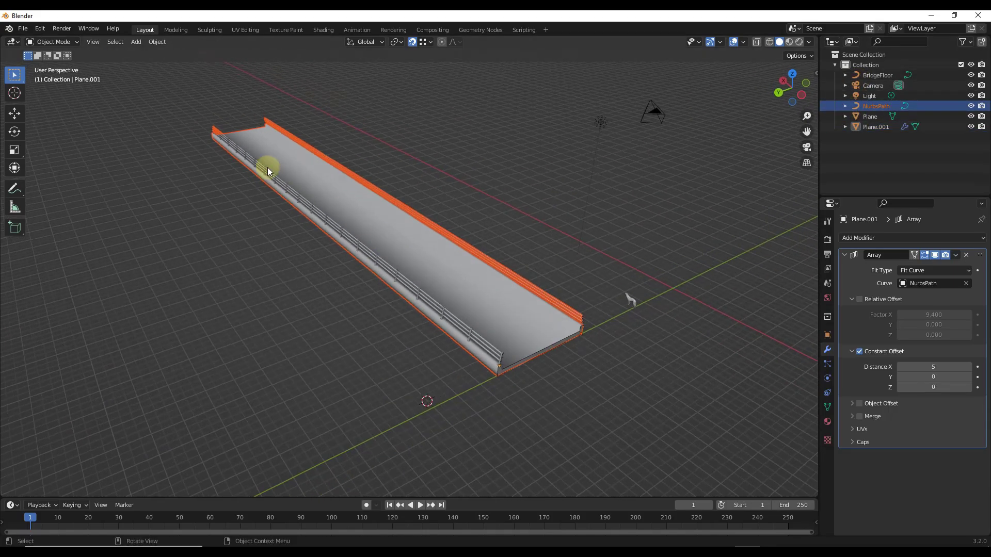
{"action": "key", "text": "Tab"}
{"action": "key", "text": "g"}
{"action": "key", "text": "x"}
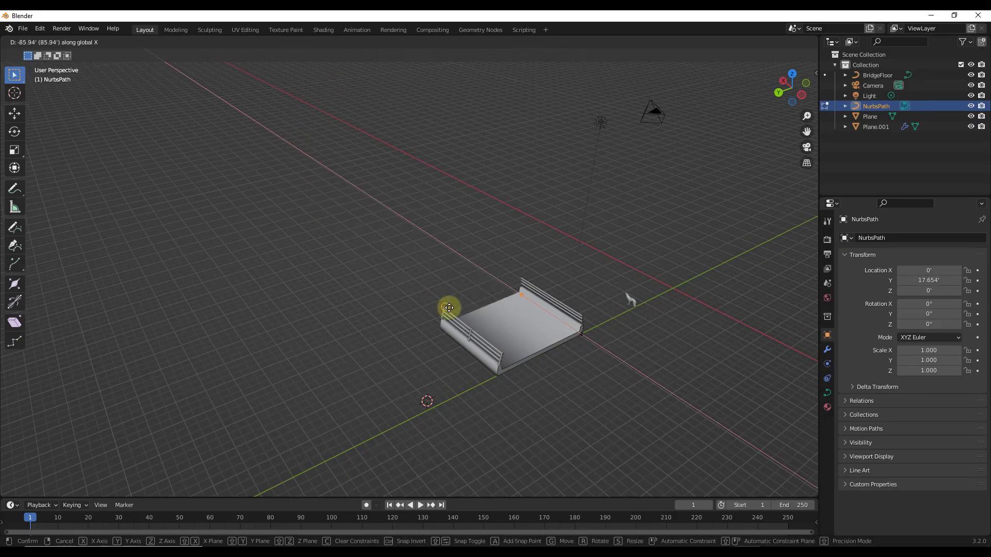
{"action": "right_click", "coordinate": [372, 237]}
Select the whole post mesh in edit mode and, in the left view, duplicate it along Y onto the opposite curb
{"action": "scroll", "coordinate": [545, 358], "scroll_direction": "down", "scroll_amount": 5}
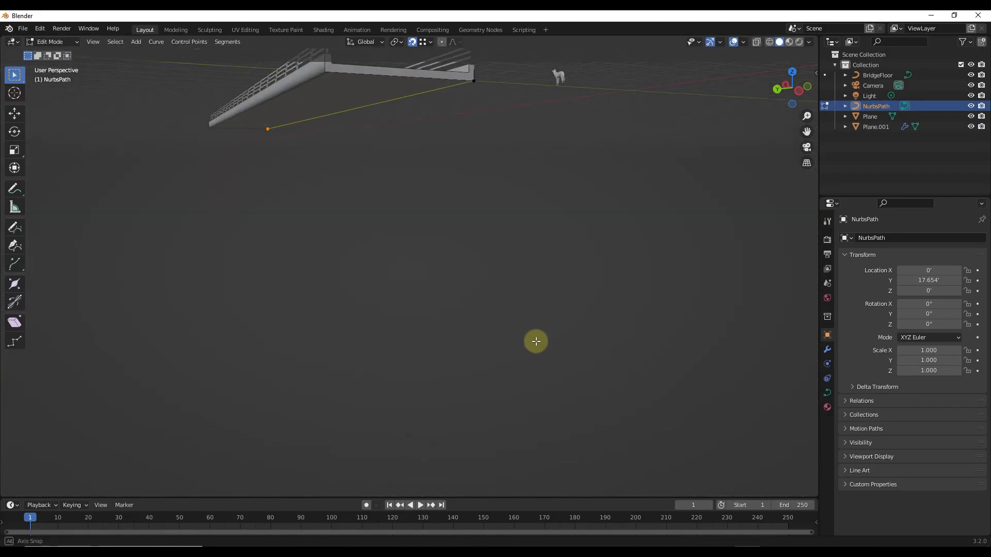
{"action": "scroll", "coordinate": [381, 286], "scroll_direction": "up", "scroll_amount": 5}
{"action": "scroll", "coordinate": [447, 175], "scroll_direction": "up", "scroll_amount": 5}
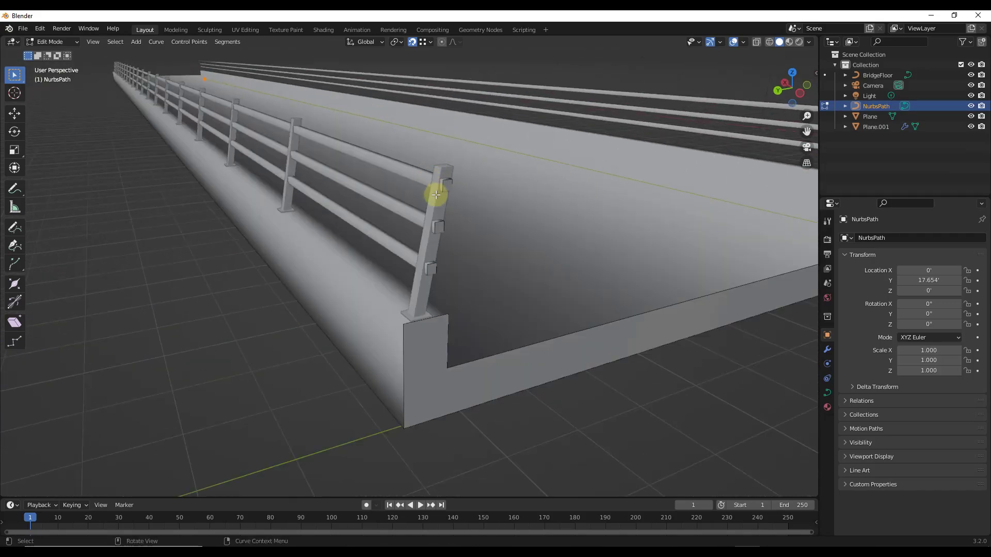
{"action": "key", "text": "Tab"}
{"action": "left_click", "coordinate": [438, 197]}
{"action": "scroll", "coordinate": [464, 309], "scroll_direction": "down", "scroll_amount": 1}
{"action": "key", "text": "Tab"}
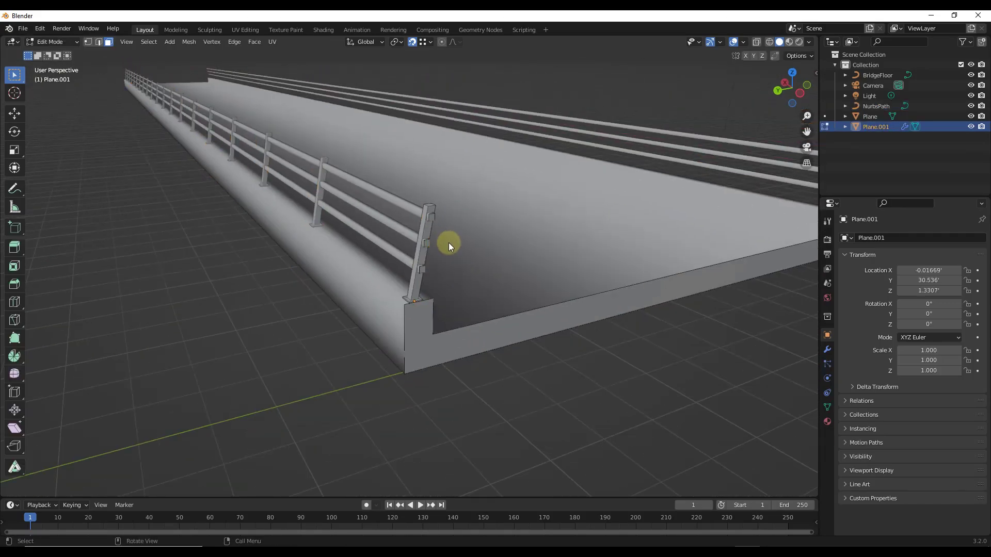
{"action": "left_click", "coordinate": [420, 283]}
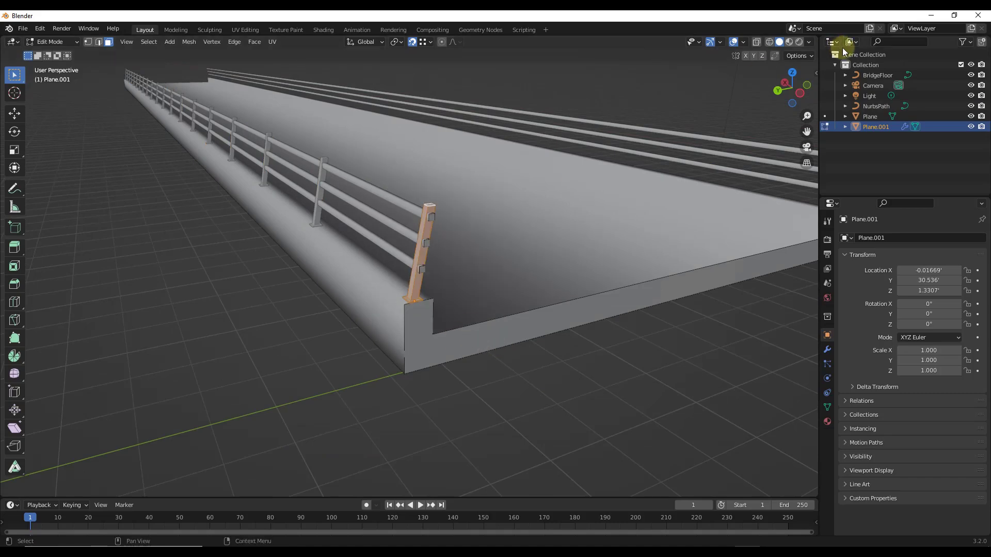
{"action": "left_click", "coordinate": [801, 95]}
{"action": "scroll", "coordinate": [423, 259], "scroll_direction": "down", "scroll_amount": 2}
{"action": "scroll", "coordinate": [567, 252], "scroll_direction": "down", "scroll_amount": 2, "text": "ctrl"}
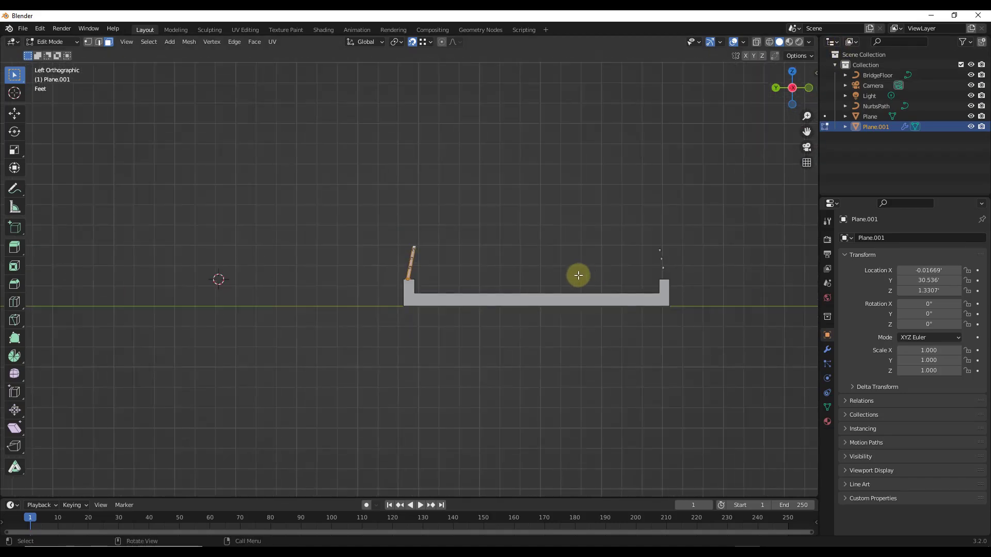
{"action": "key", "text": "shift+d"}
{"action": "key", "text": "y"}
{"action": "left_click", "coordinate": [711, 248]}
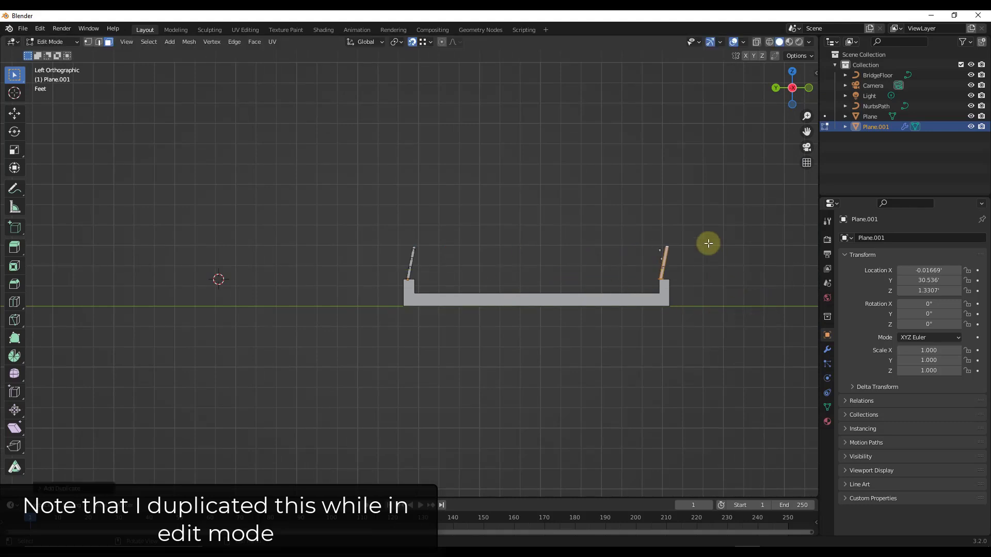
Flip the duplicated post with a scale of about -0.96 along Y so it leans inward
{"action": "scroll", "coordinate": [699, 277], "scroll_direction": "up", "scroll_amount": 3}
{"action": "key", "text": "s"}
{"action": "key", "text": "y"}
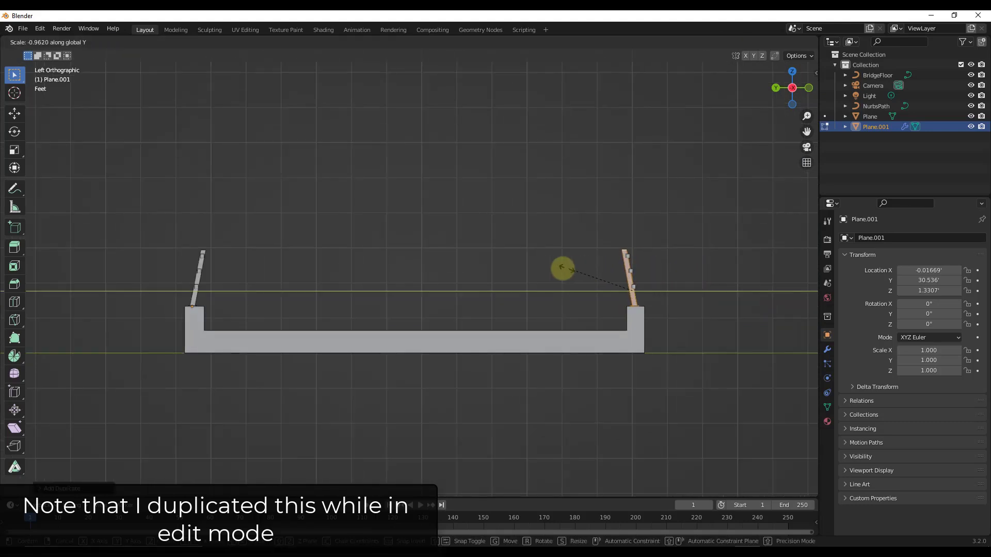
{"action": "left_click", "coordinate": [556, 269]}
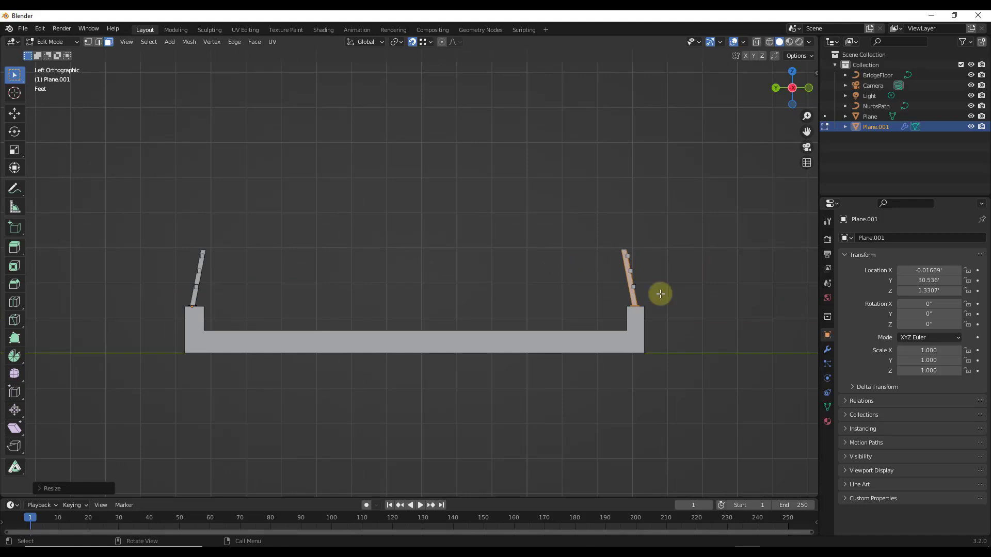
Move the flipped post about -0.08 ft along Y over the rail ends and leave edit mode
{"action": "scroll", "coordinate": [565, 267], "scroll_direction": "up", "scroll_amount": 5}
{"action": "key", "text": "g"}
{"action": "key", "text": "y"}
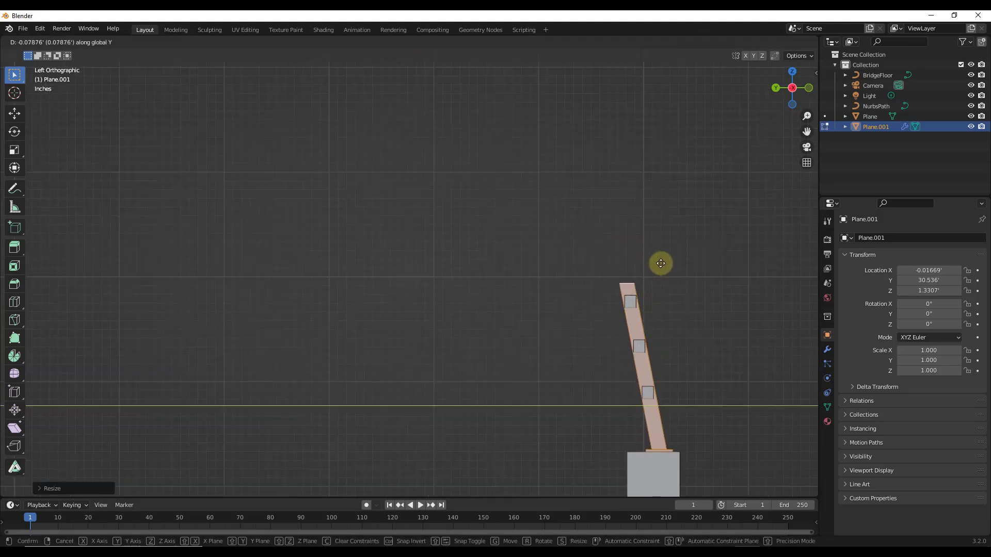
{"action": "left_click", "coordinate": [661, 264]}
{"action": "key", "text": "Tab"}
{"action": "middle_click_drag", "start_coordinate": [574, 283], "coordinate": [621, 364]}
{"action": "scroll", "coordinate": [621, 364], "scroll_direction": "up", "scroll_amount": 4}
{"action": "scroll", "coordinate": [465, 328], "scroll_direction": "down", "scroll_amount": 7}
{"action": "middle_click_drag", "start_coordinate": [480, 329], "coordinate": [481, 339]}
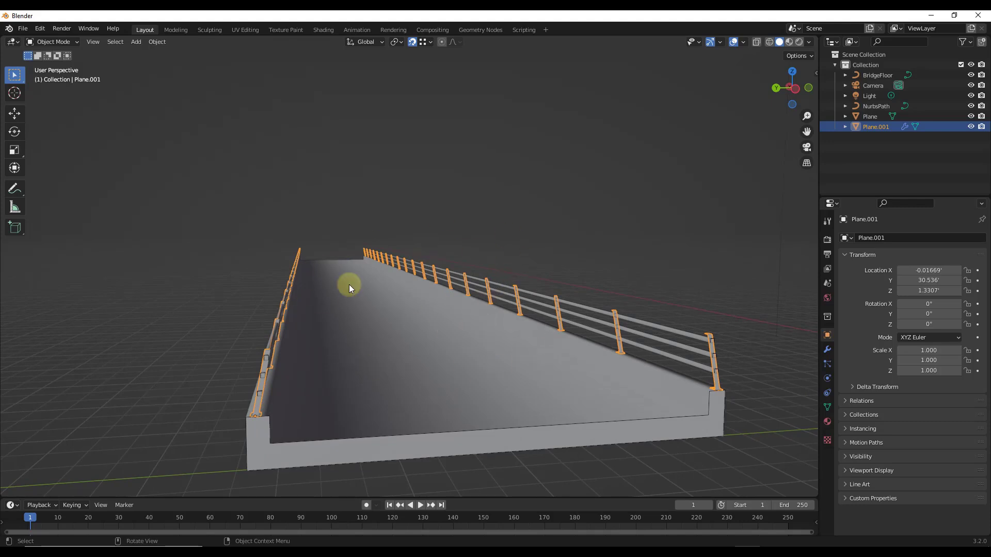
{"action": "scroll", "coordinate": [450, 401], "scroll_direction": "down", "scroll_amount": 3}
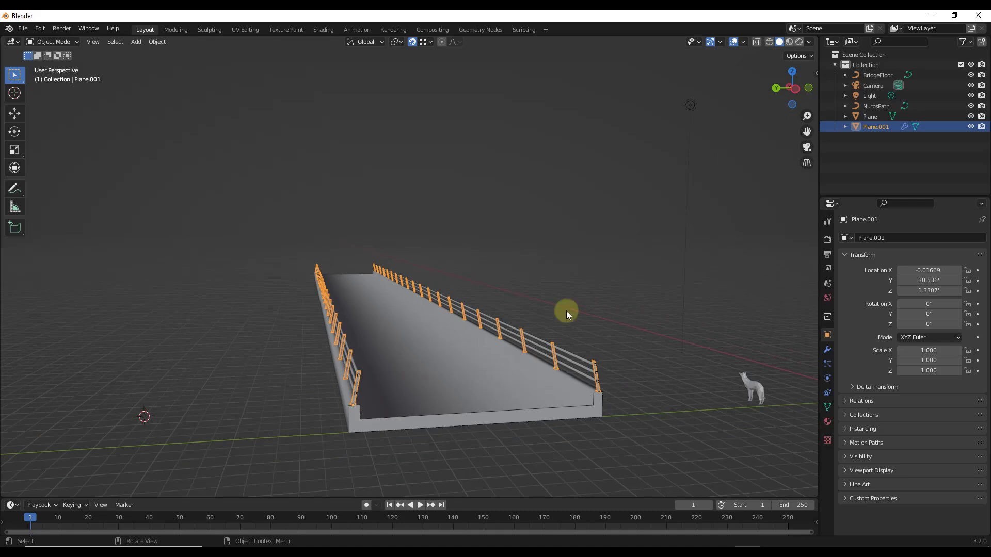
In the left view, add a plane at the middle of the bridge floor and rotate it 90° about Y
{"action": "left_click", "coordinate": [796, 92]}
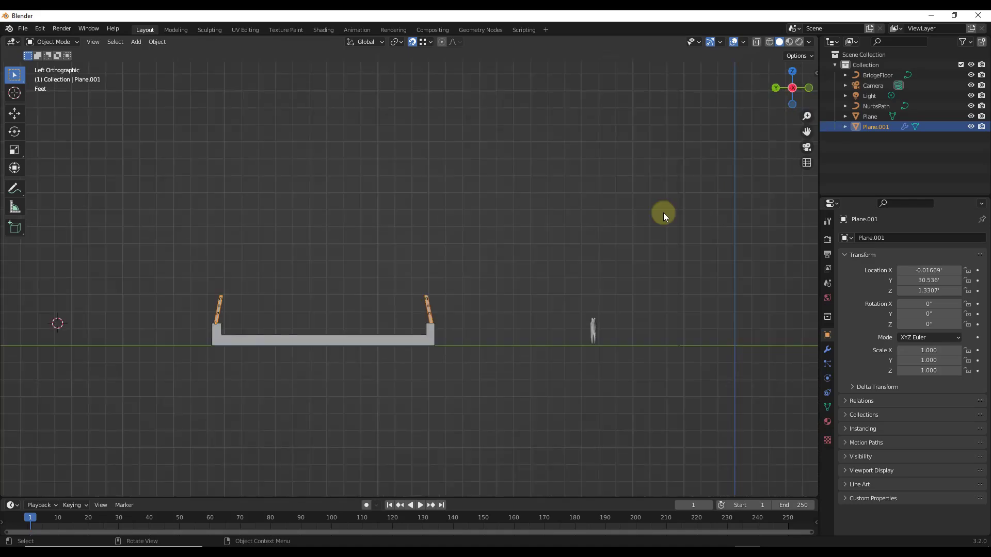
{"action": "scroll", "coordinate": [439, 325], "scroll_direction": "down", "scroll_amount": 1}
{"action": "scroll", "coordinate": [385, 333], "scroll_direction": "up", "scroll_amount": 2}
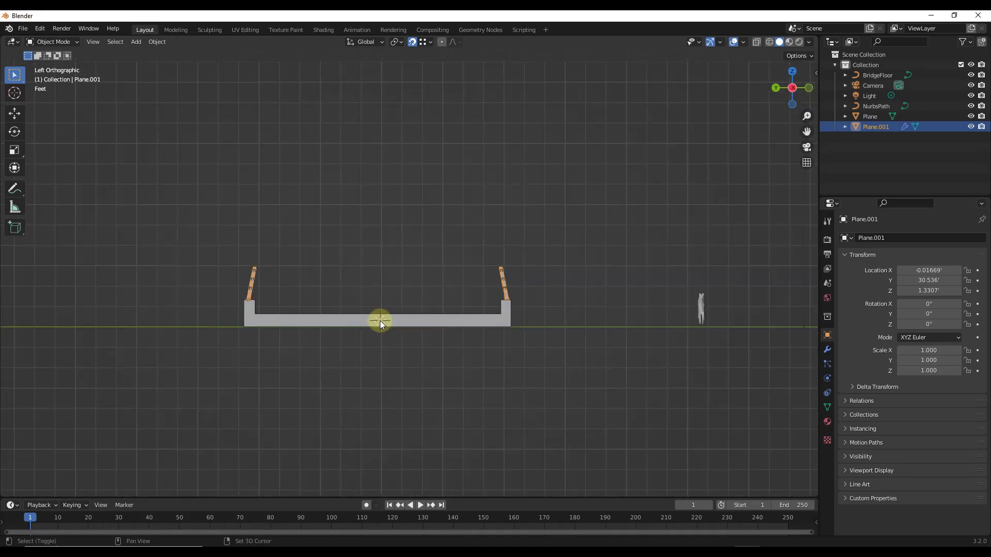
{"action": "key", "text": "shift+a"}
{"action": "mouse_move", "coordinate": [381, 320]}
{"action": "left_click", "coordinate": [424, 96]}
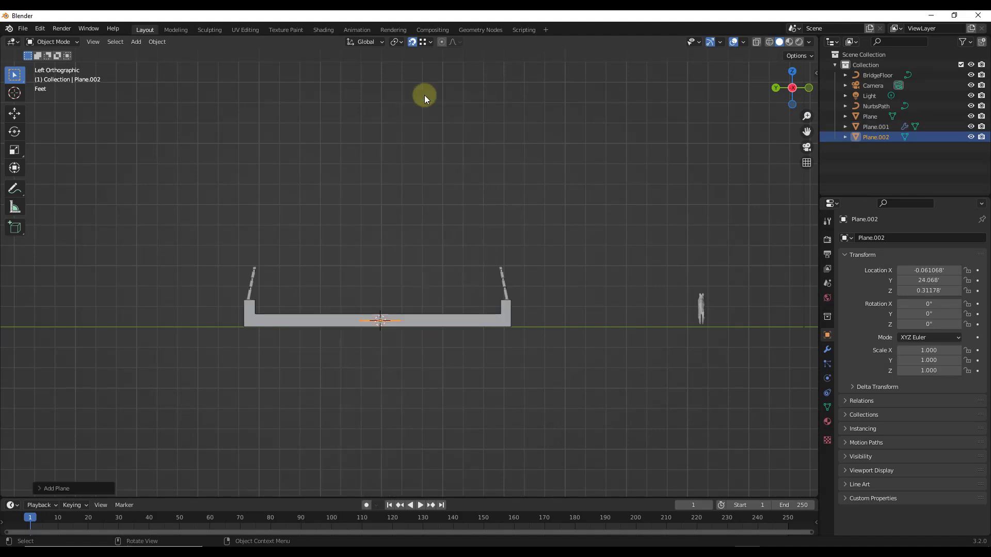
{"action": "type", "text": "ry90"}
{"action": "key", "text": "Return"}
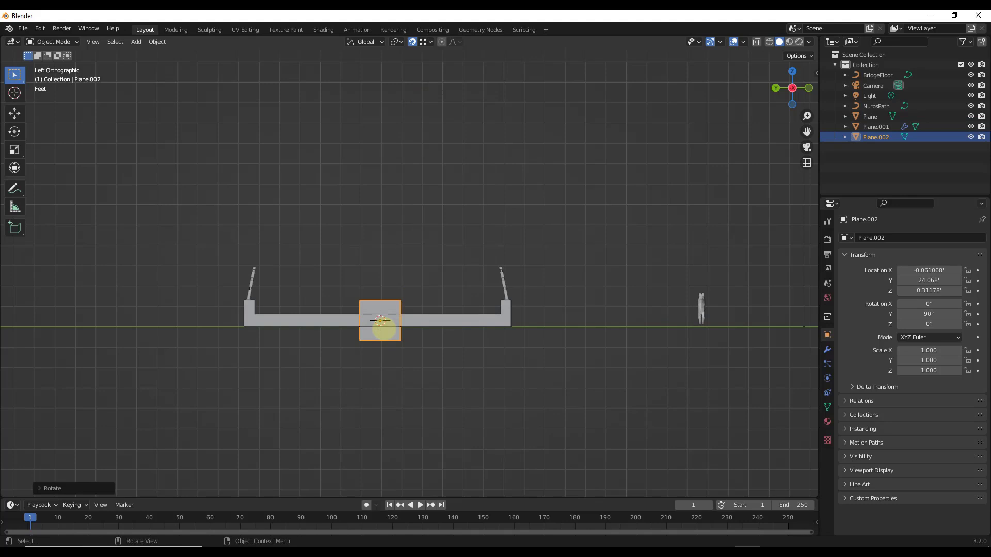
Scale the upright plane to about 8.98 and shift it about 0.3 ft along Y so it surrounds the bridge's cross-section
{"action": "key", "text": "s"}
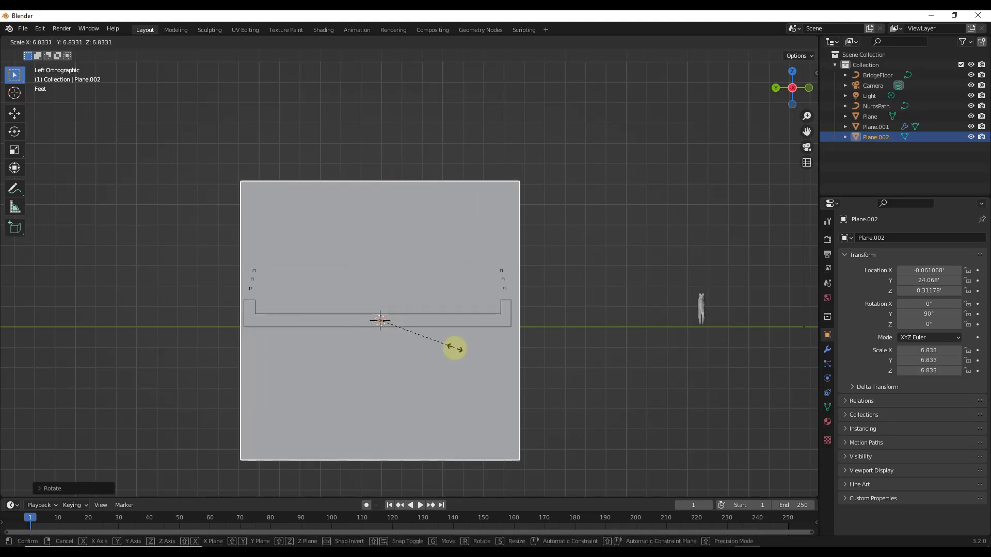
{"action": "left_click", "coordinate": [480, 353]}
{"action": "key", "text": "g"}
{"action": "key", "text": "y"}
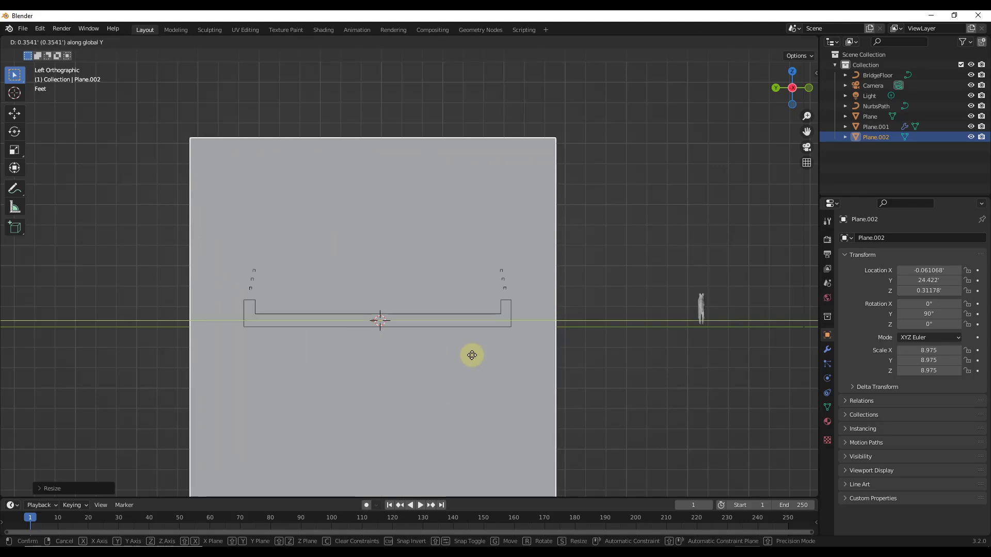
{"action": "left_click", "coordinate": [472, 355]}
{"action": "scroll", "coordinate": [481, 279], "scroll_direction": "down", "scroll_amount": 1}
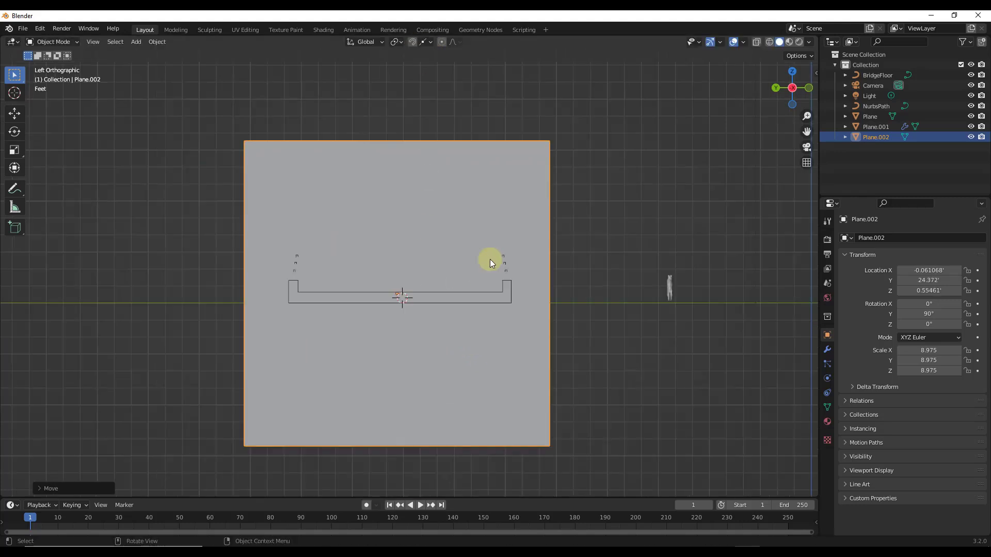
Inset the plane's face by about 0.067 ft in edit mode and delete the inner face, leaving a square frame
{"action": "key", "text": "Tab"}
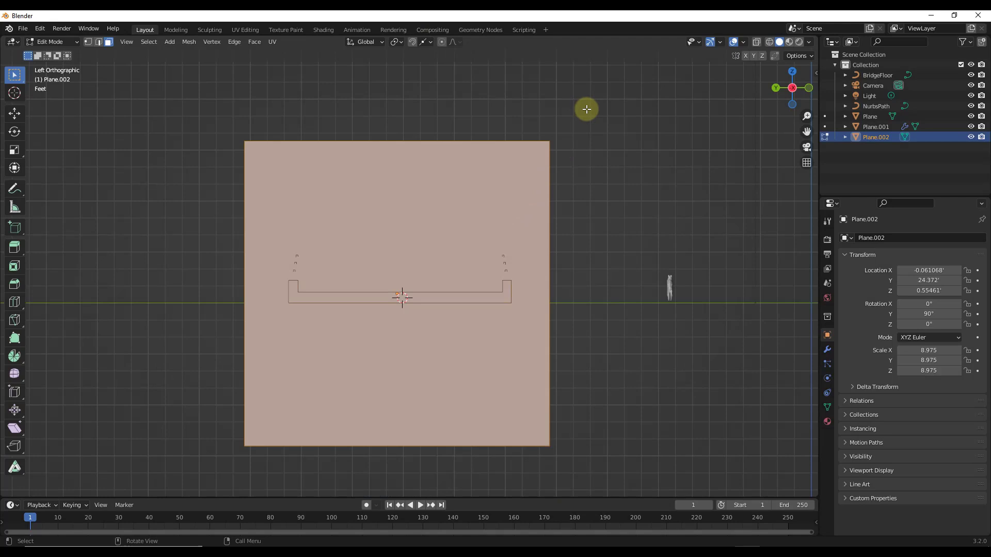
{"action": "key", "text": "i"}
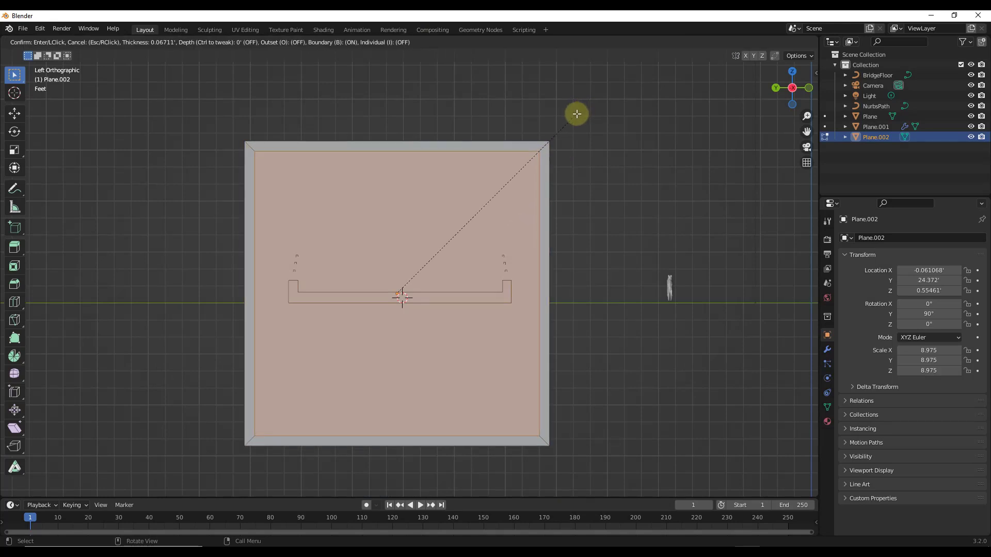
{"action": "left_click", "coordinate": [577, 114]}
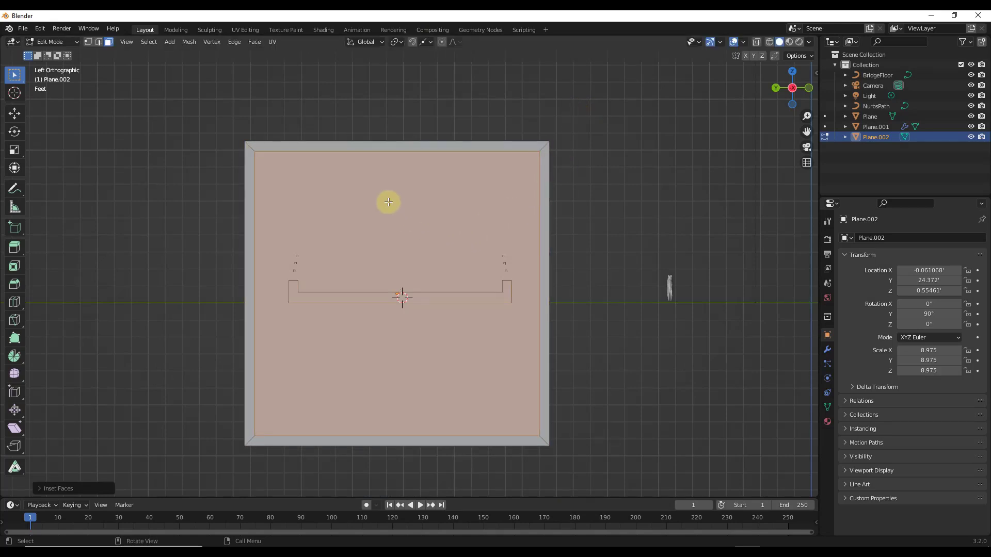
{"action": "key", "text": "x"}
{"action": "left_click", "coordinate": [348, 213]}
{"action": "middle_click_drag", "start_coordinate": [525, 281], "coordinate": [495, 230]}
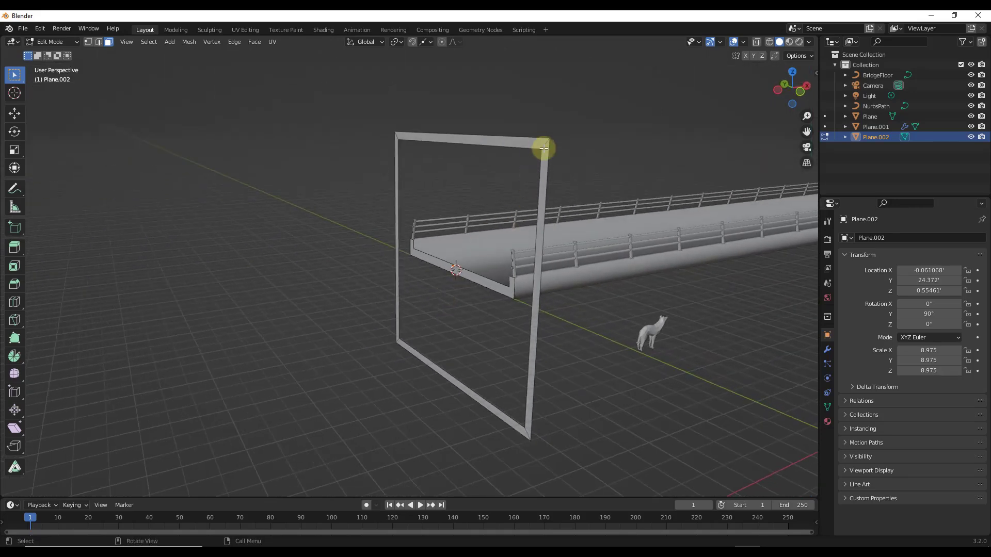
Extrude the whole frame about 0.37 ft along its normal to give it thickness, and return to Object Mode
{"action": "key", "text": "Tab"}
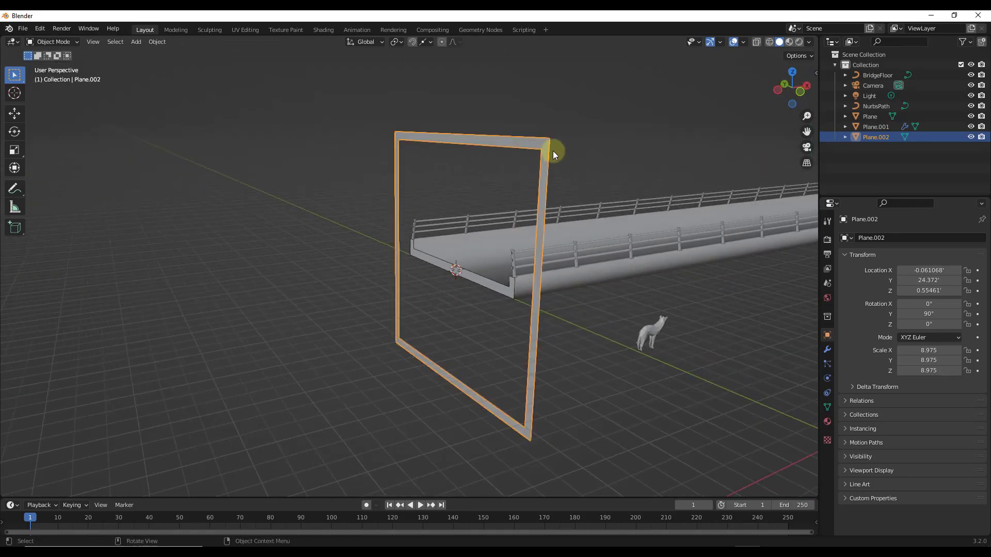
{"action": "scroll", "coordinate": [556, 155], "scroll_direction": "up", "scroll_amount": 3}
{"action": "key", "text": "Tab"}
{"action": "scroll", "coordinate": [550, 145], "scroll_direction": "down", "scroll_amount": 2}
{"action": "key", "text": "a"}
{"action": "key", "text": "e"}
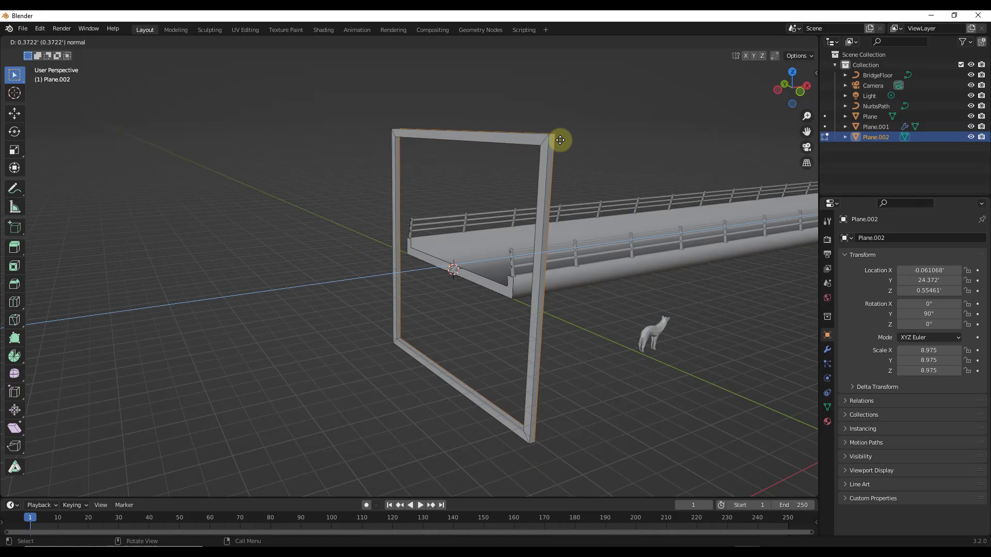
{"action": "left_click", "coordinate": [560, 140]}
{"action": "key", "text": "Tab"}
Add an Array modifier to the frame and apply the frame's object rotation and scale
{"action": "mouse_move", "coordinate": [495, 245]}
{"action": "middle_mouse_down"}
{"action": "mouse_move", "coordinate": [423, 235]}
{"action": "mouse_move", "coordinate": [573, 234]}
{"action": "mouse_move", "coordinate": [503, 227]}
{"action": "mouse_move", "coordinate": [510, 238]}
{"action": "mouse_move", "coordinate": [487, 206]}
{"action": "mouse_move", "coordinate": [504, 243]}
{"action": "middle_mouse_up"}
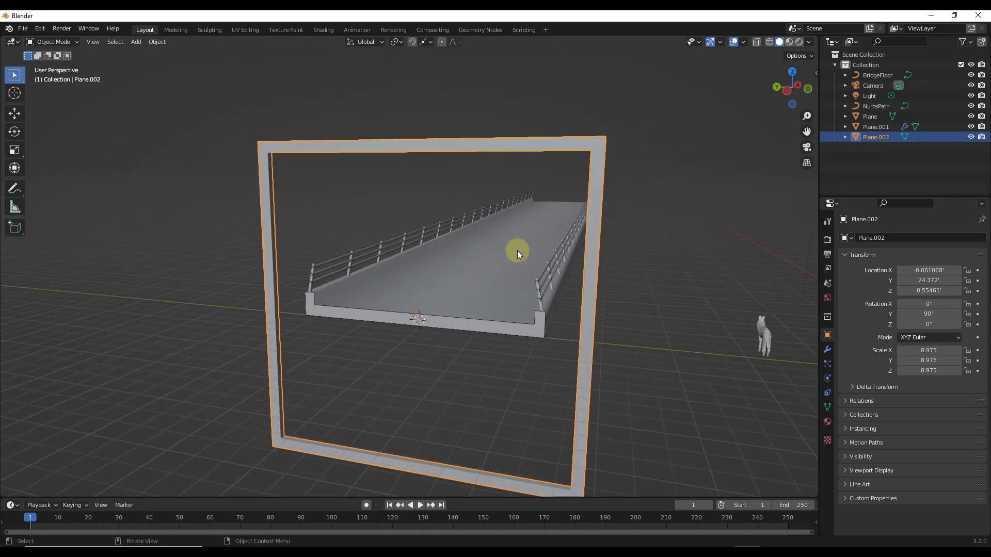
{"action": "left_click", "coordinate": [827, 351]}
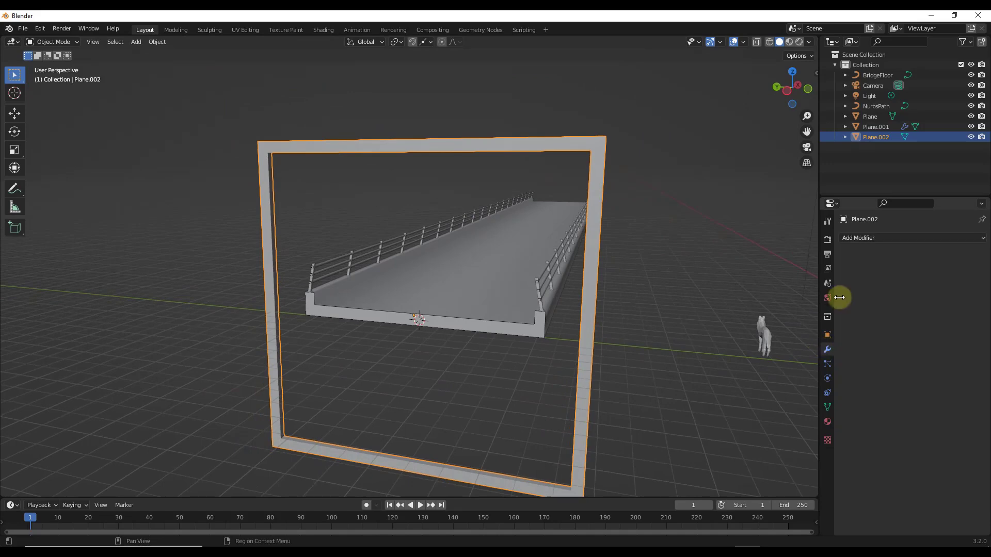
{"action": "left_click", "coordinate": [874, 240]}
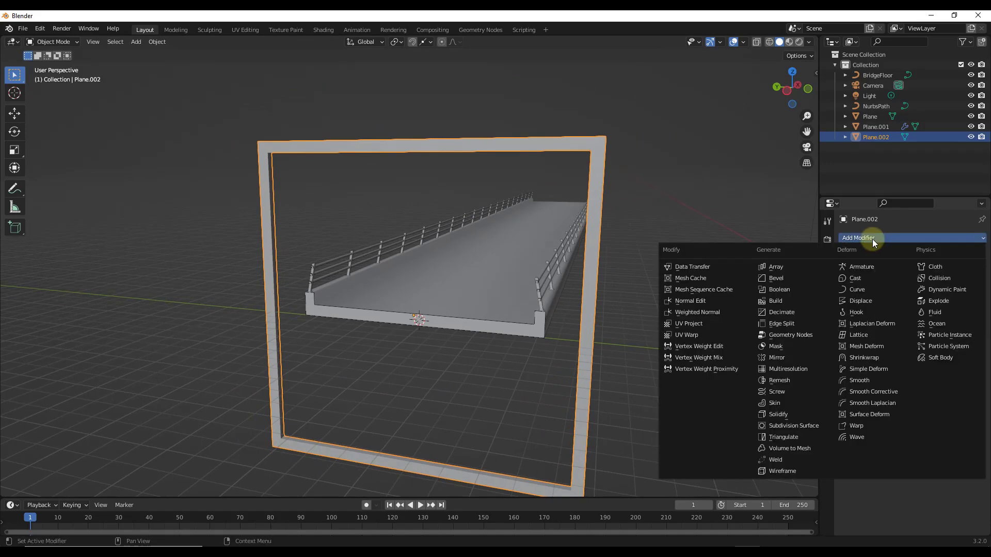
{"action": "left_click", "coordinate": [777, 267]}
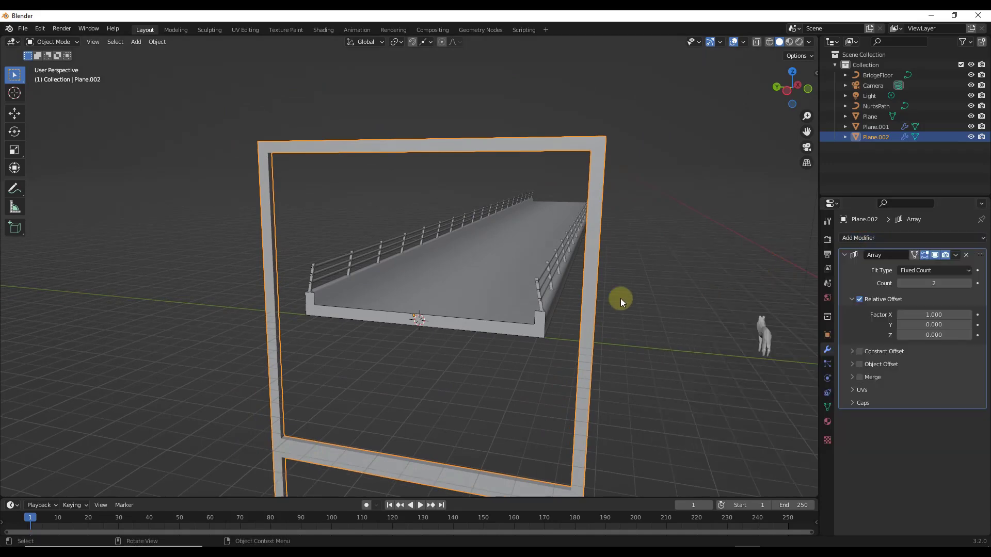
{"action": "left_click", "coordinate": [163, 43]}
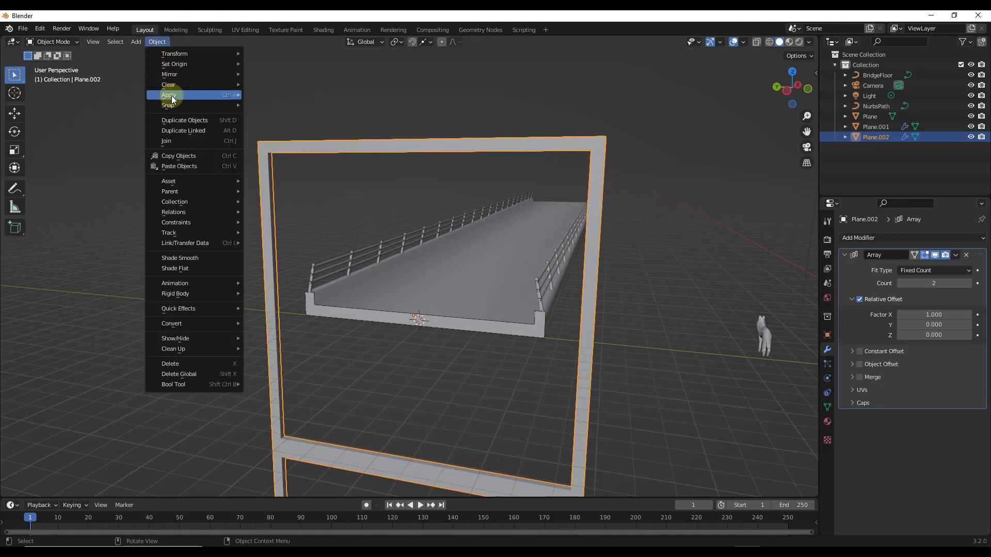
{"action": "mouse_move", "coordinate": [171, 95]}
{"action": "left_click", "coordinate": [287, 136]}
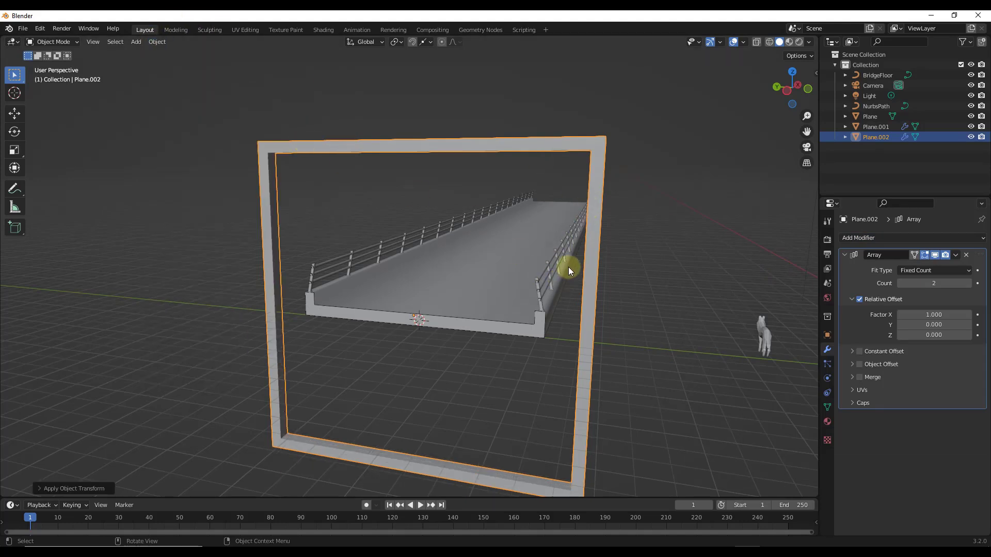
Set the frame array's fit type to Fit Curve with NurbsPath as the curve
{"action": "left_click", "coordinate": [914, 270]}
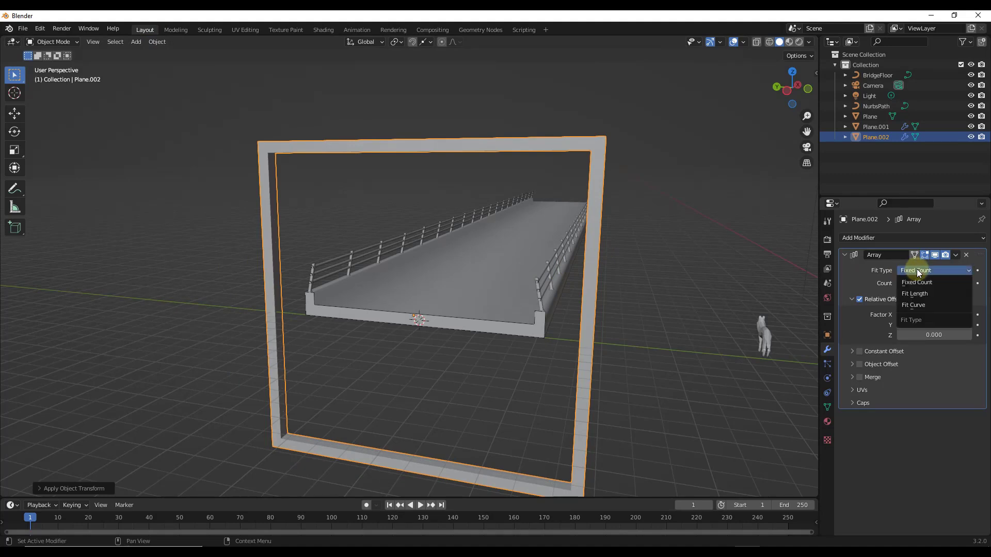
{"action": "left_click", "coordinate": [919, 303]}
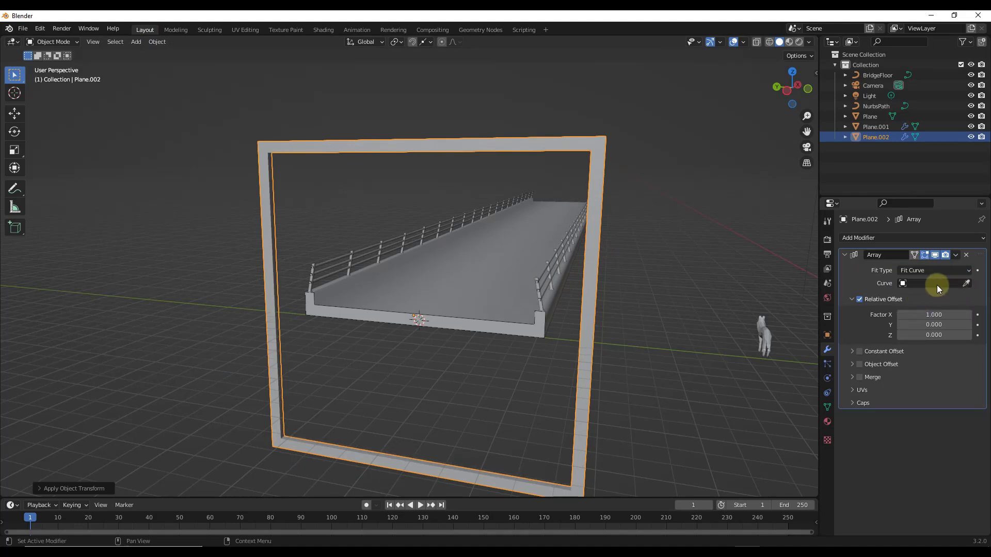
{"action": "left_click", "coordinate": [903, 284]}
{"action": "left_click", "coordinate": [901, 307]}
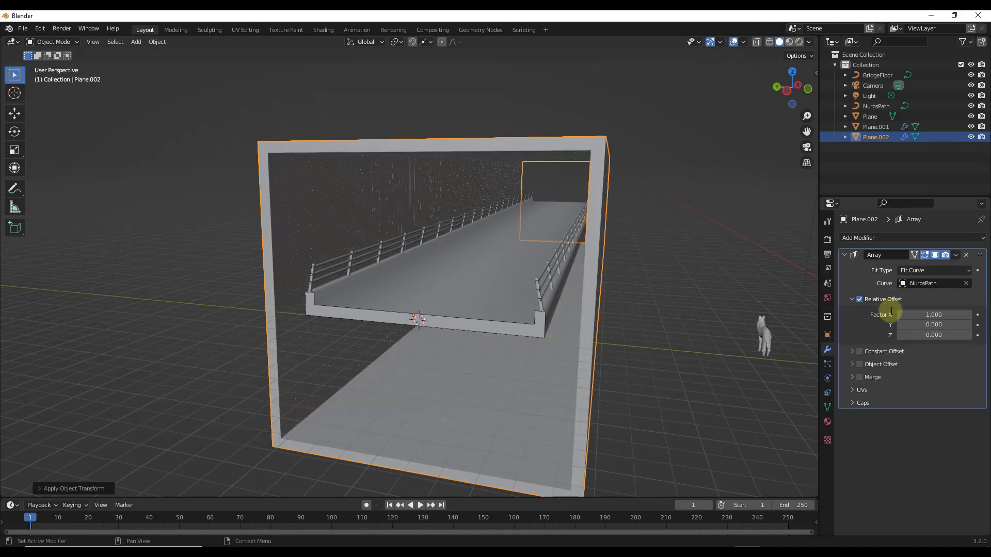
Replace the frame array's relative offset with a constant offset of 20 ft along X
{"action": "middle_click_drag", "start_coordinate": [619, 280], "coordinate": [671, 275]}
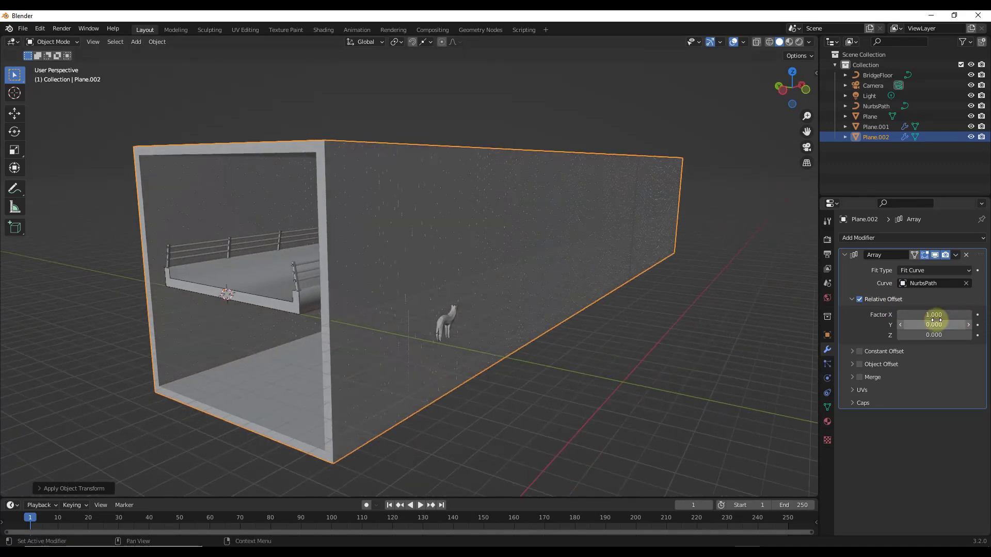
{"action": "left_click_drag", "start_coordinate": [928, 314], "coordinate": [950, 315]}
{"action": "left_click", "coordinate": [860, 299]}
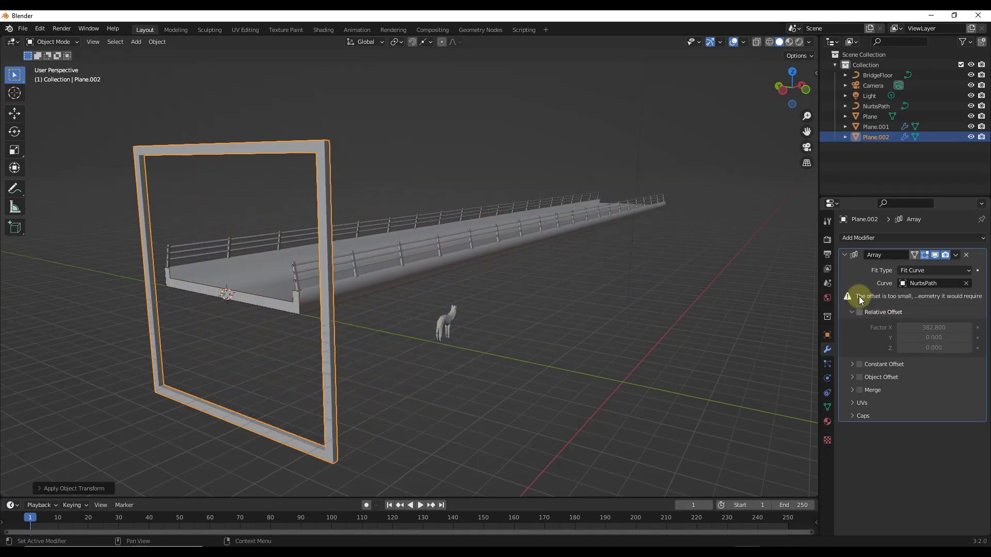
{"action": "left_click", "coordinate": [860, 352]}
{"action": "left_click", "coordinate": [852, 352]}
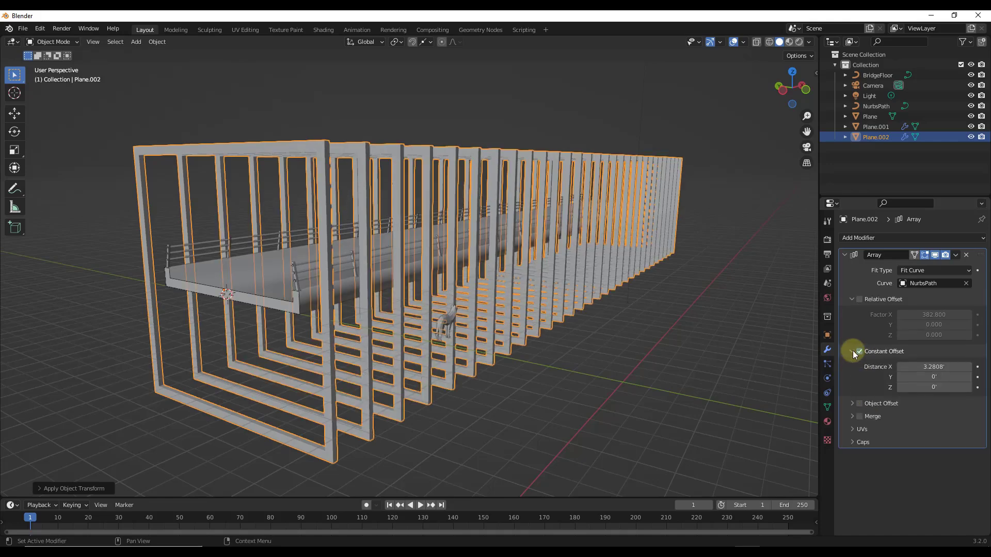
{"action": "left_click_drag", "start_coordinate": [940, 367], "coordinate": [56, 358]}
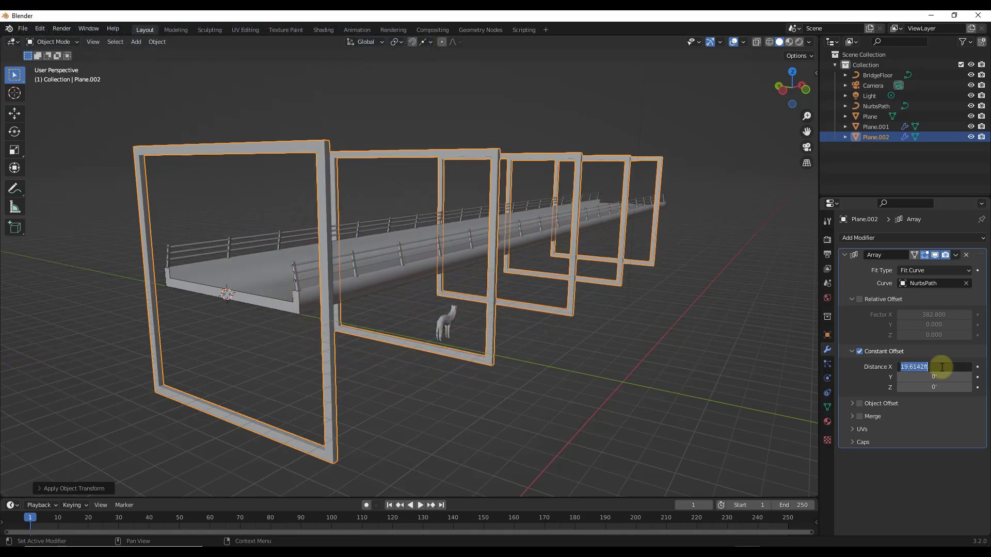
{"action": "type", "text": "20"}
{"action": "key", "text": "Return"}
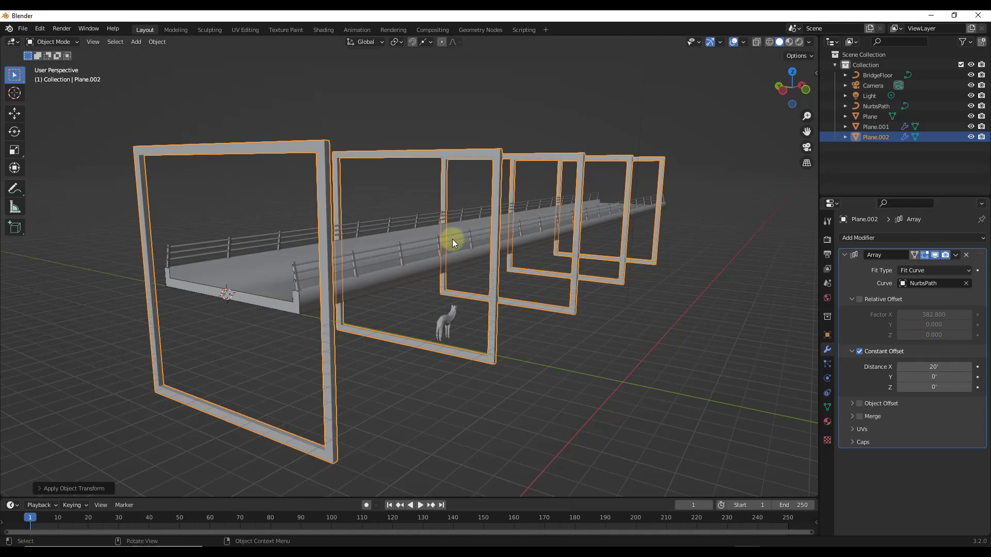
Add a plain axes empty at the 3D cursor in the middle of the bridge floor's near end
{"action": "middle_click_drag", "start_coordinate": [430, 218], "coordinate": [445, 215]}
{"action": "scroll", "coordinate": [452, 224], "scroll_direction": "up", "scroll_amount": 2}
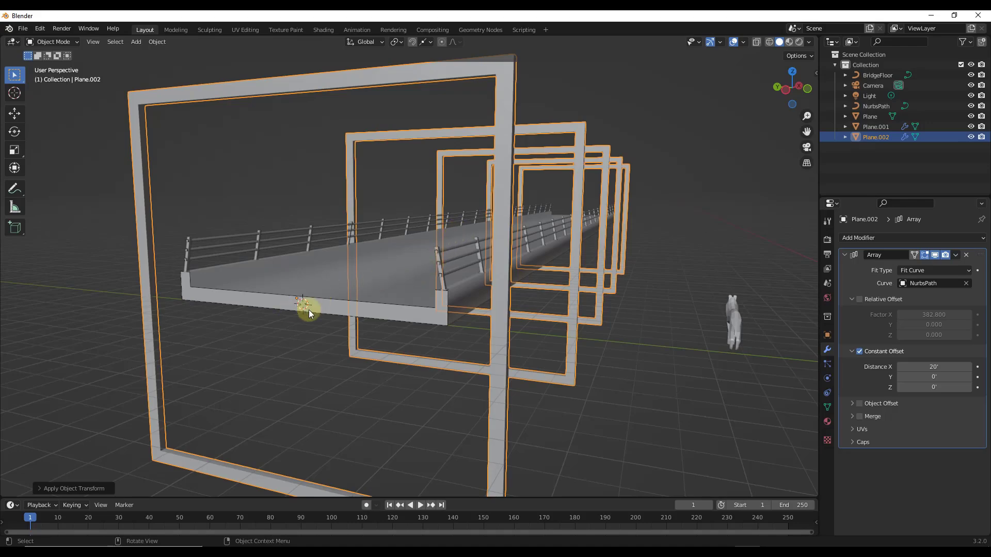
{"action": "middle_click_drag", "start_coordinate": [529, 282], "coordinate": [674, 316]}
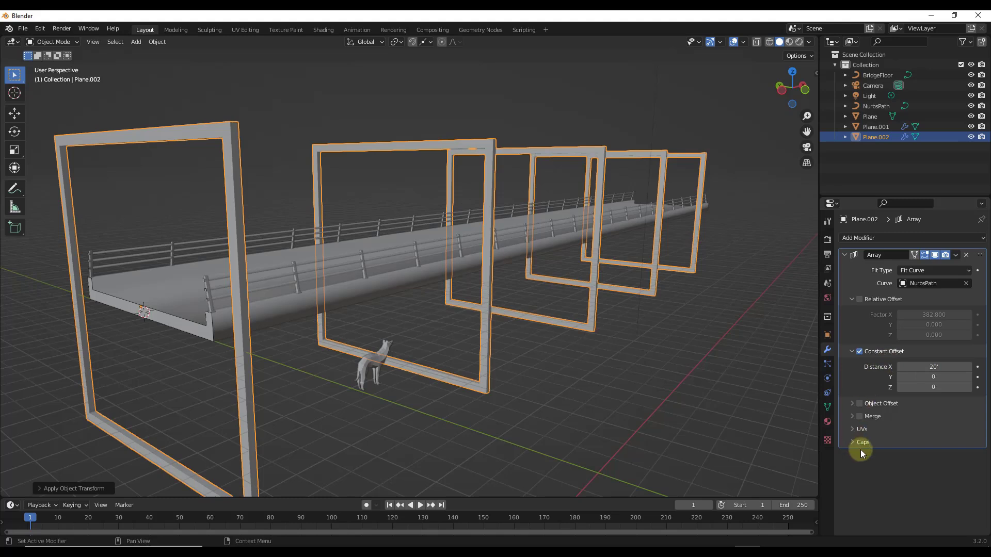
{"action": "left_click", "coordinate": [852, 403]}
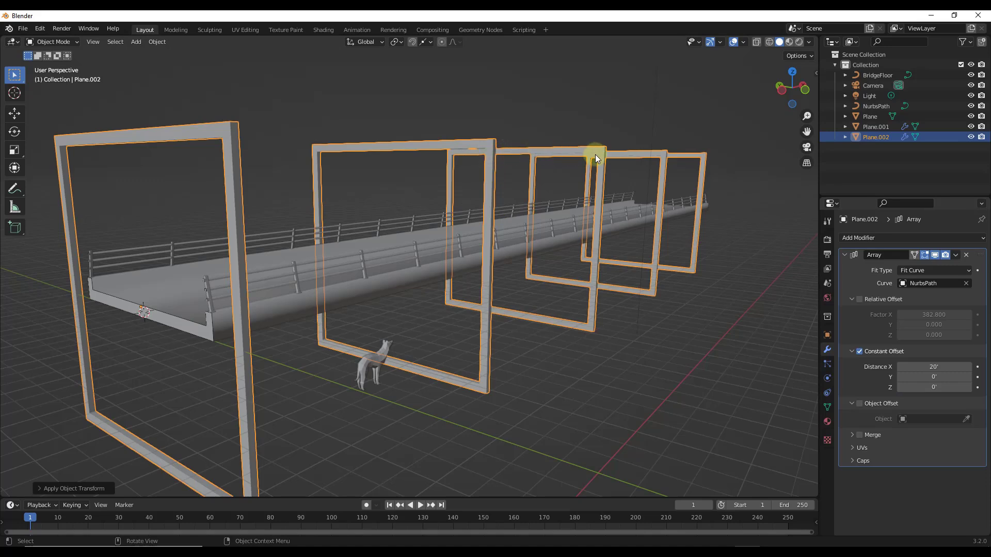
{"action": "middle_click_drag", "start_coordinate": [462, 253], "coordinate": [468, 249]}
{"action": "scroll", "coordinate": [180, 311], "scroll_direction": "up", "scroll_amount": 2}
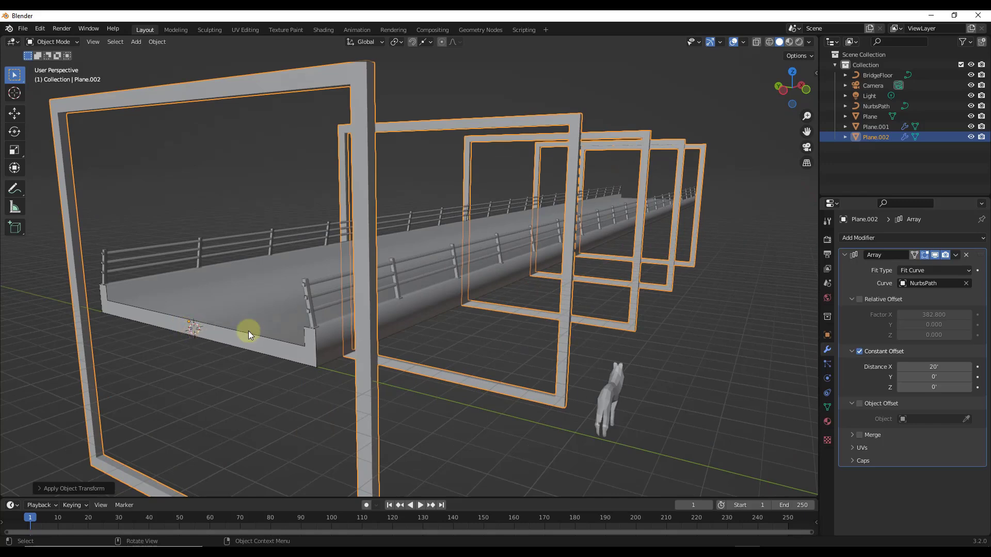
{"action": "key", "text": "shift+a"}
{"action": "mouse_move", "coordinate": [205, 334]}
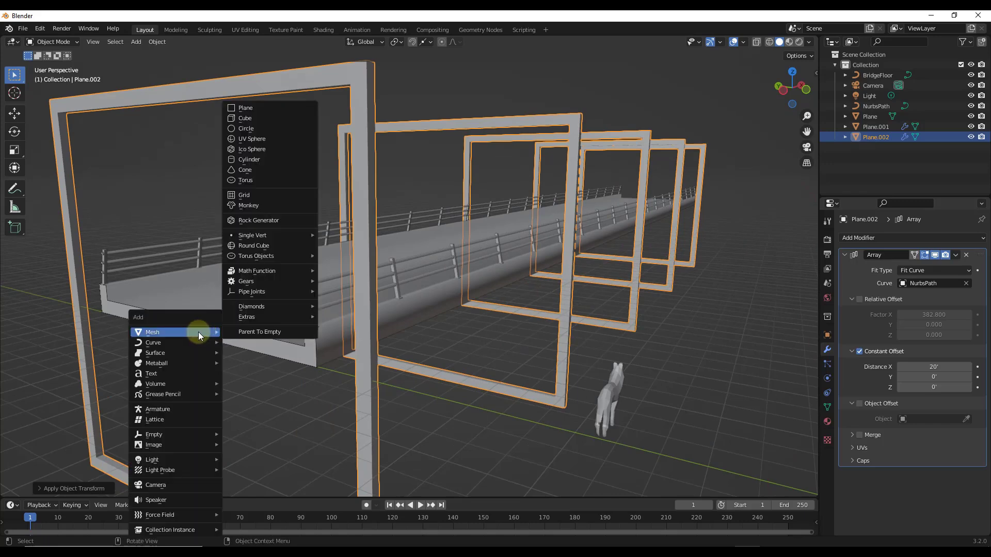
{"action": "mouse_move", "coordinate": [173, 434]}
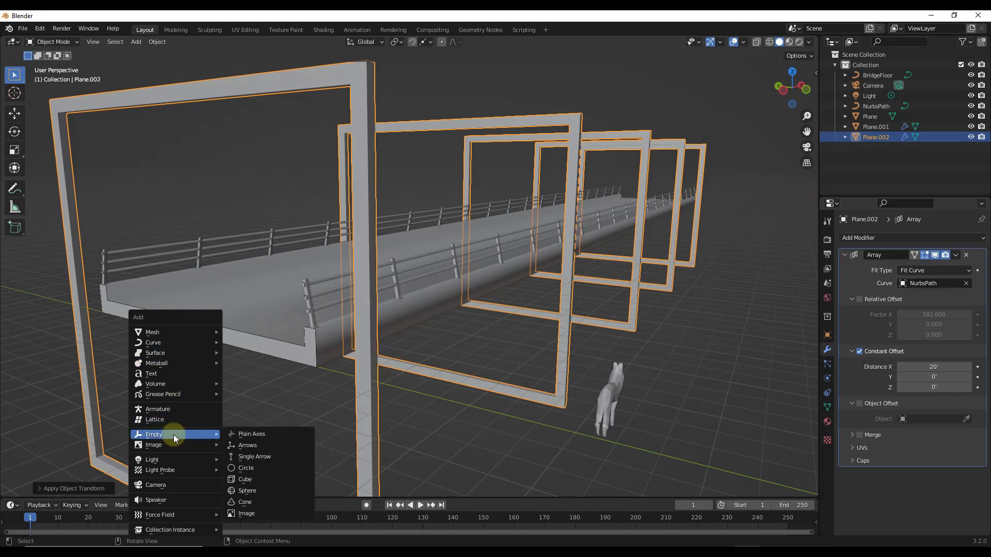
{"action": "left_click", "coordinate": [258, 435]}
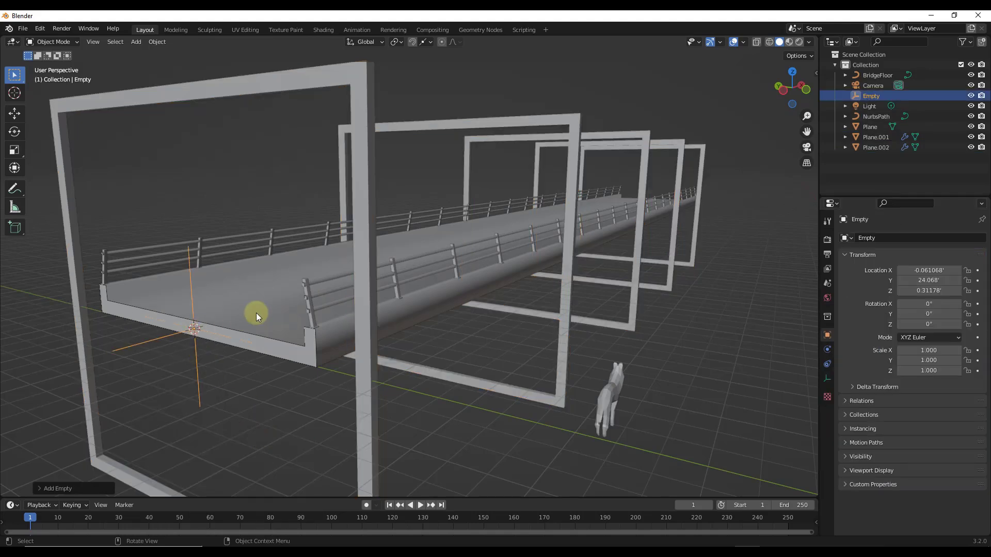
Enable Object Offset in the frame's Array modifier and assign Empty as the offset object
{"action": "left_click", "coordinate": [365, 195]}
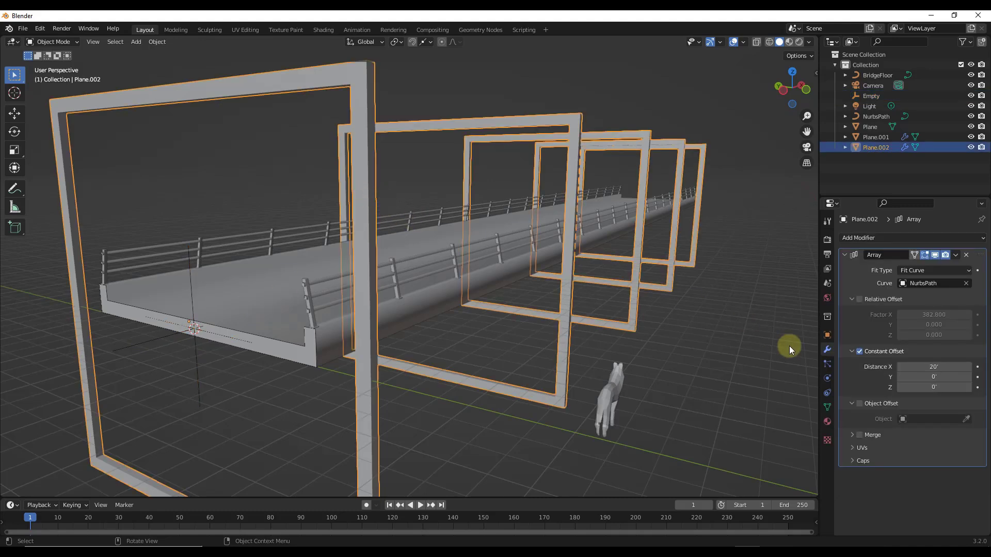
{"action": "left_click", "coordinate": [860, 404]}
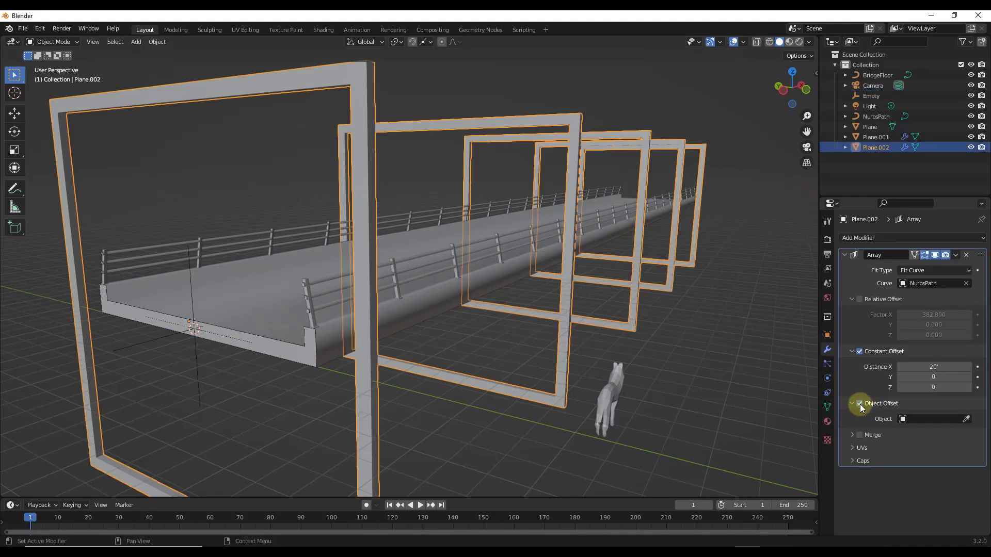
{"action": "left_click", "coordinate": [904, 418]}
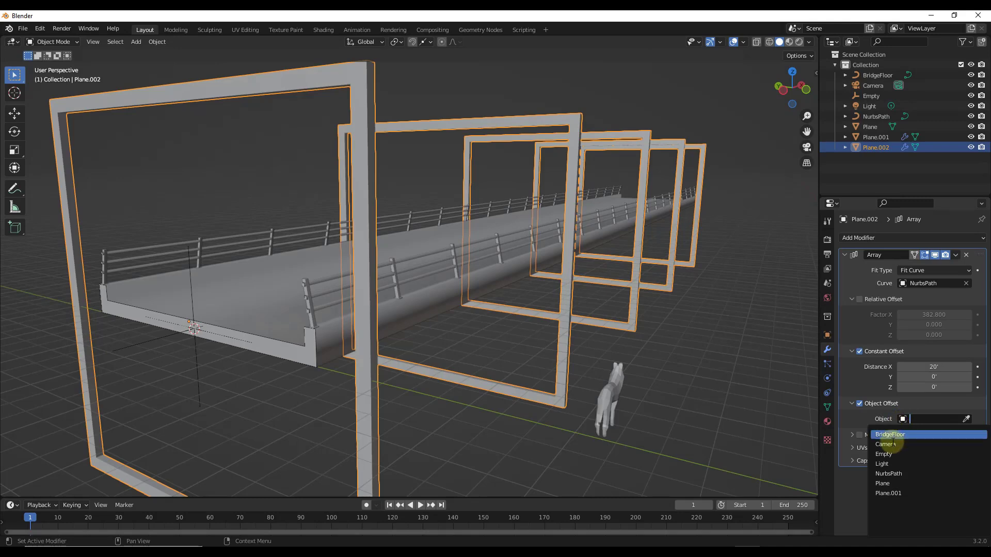
{"action": "left_click", "coordinate": [884, 455]}
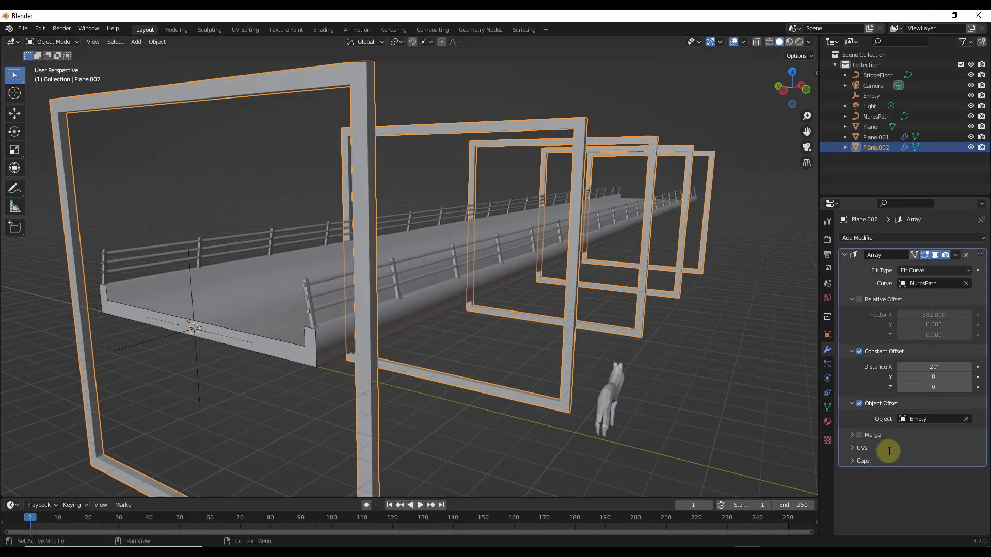
{"action": "mouse_move", "coordinate": [365, 240]}
{"action": "middle_mouse_down"}
{"action": "mouse_move", "coordinate": [389, 239]}
{"action": "mouse_move", "coordinate": [374, 241]}
{"action": "middle_mouse_up"}
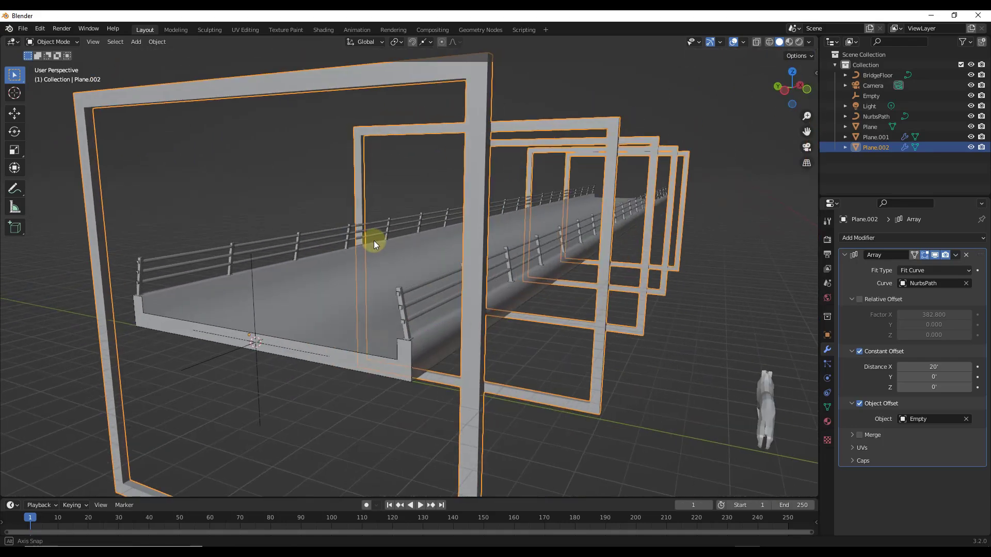
Rotate the empty at the bridge's near end by 15° about the global X axis to twist the arrayed frames
{"action": "middle_click_drag", "start_coordinate": [310, 324], "coordinate": [342, 329]}
{"action": "left_click", "coordinate": [333, 328]}
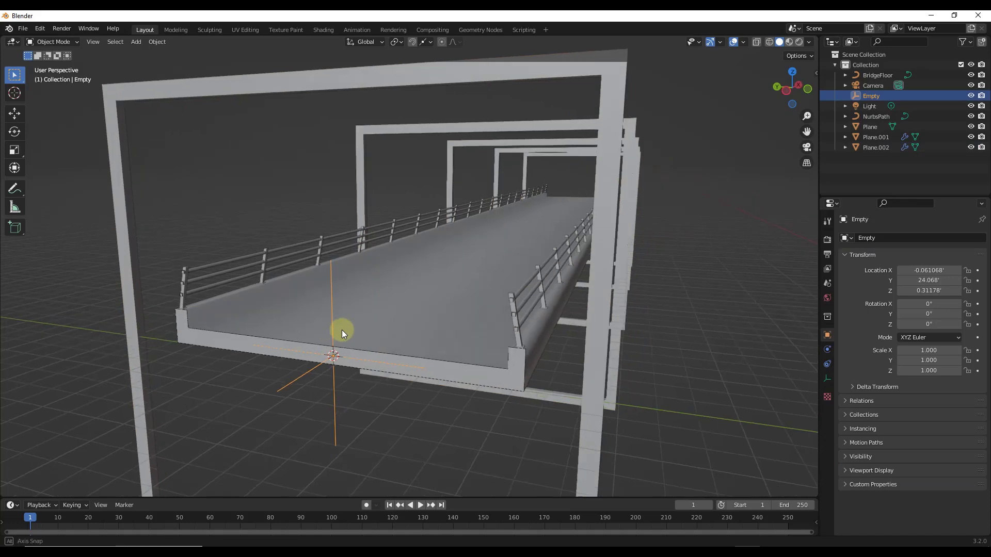
{"action": "scroll", "coordinate": [436, 286], "scroll_direction": "down", "scroll_amount": 5}
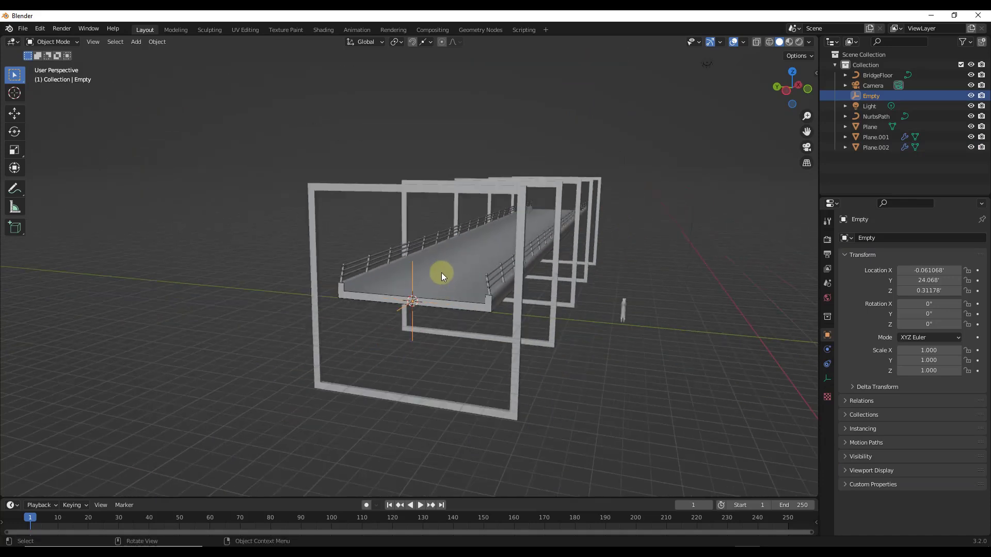
{"action": "scroll", "coordinate": [441, 276], "scroll_direction": "up", "scroll_amount": 3}
{"action": "key", "text": "r"}
{"action": "key", "text": "x"}
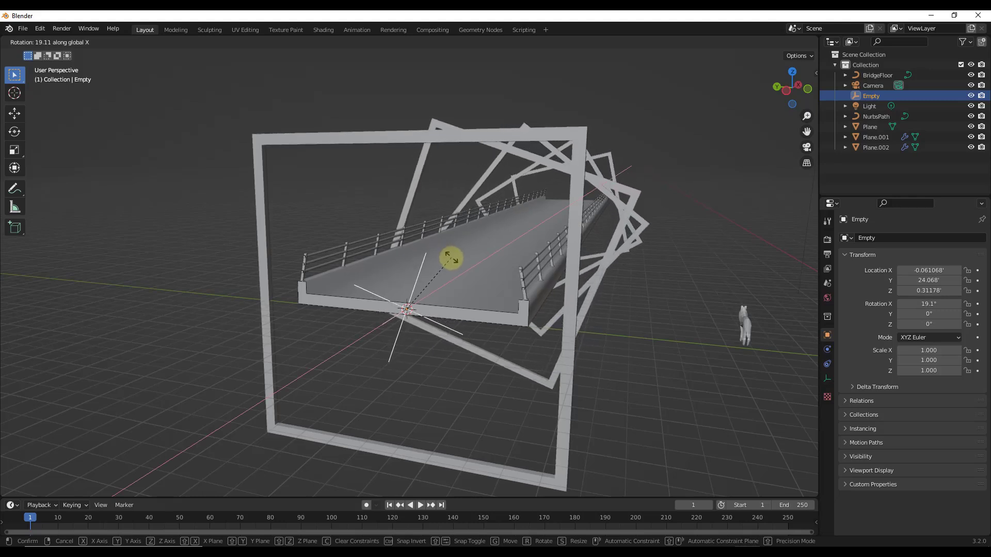
{"action": "left_click", "coordinate": [452, 258]}
{"action": "left_click", "coordinate": [56, 488]}
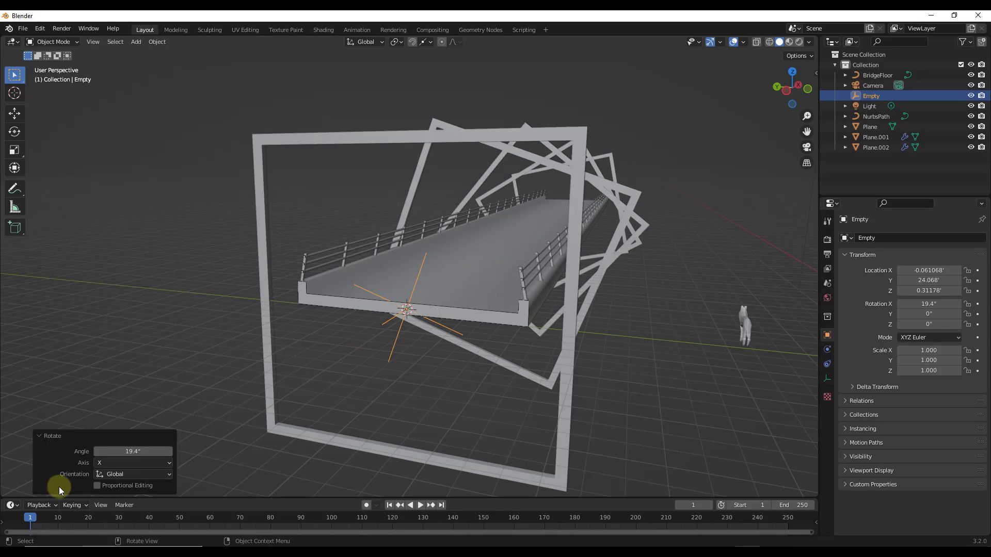
{"action": "type", "text": "15"}
{"action": "key", "text": "Return"}
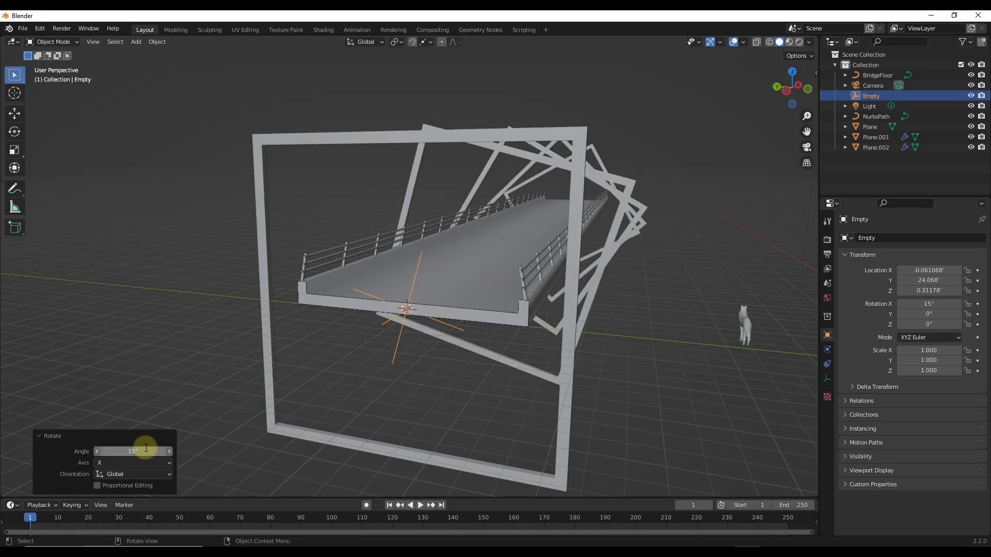
Move the empty up by about 0.28 ft along the global Z axis
{"action": "middle_click_drag", "start_coordinate": [188, 343], "coordinate": [405, 274]}
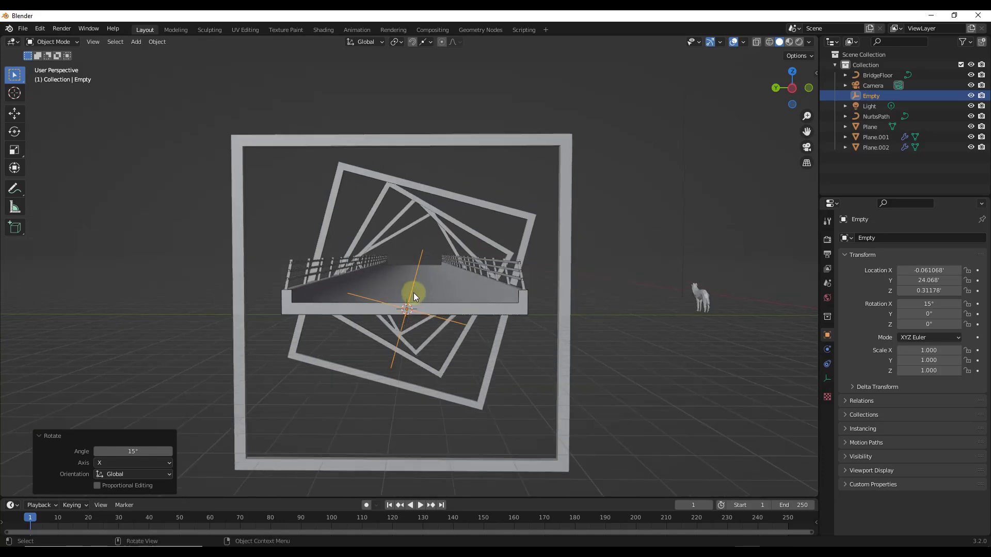
{"action": "middle_click_drag", "start_coordinate": [504, 267], "coordinate": [680, 256]}
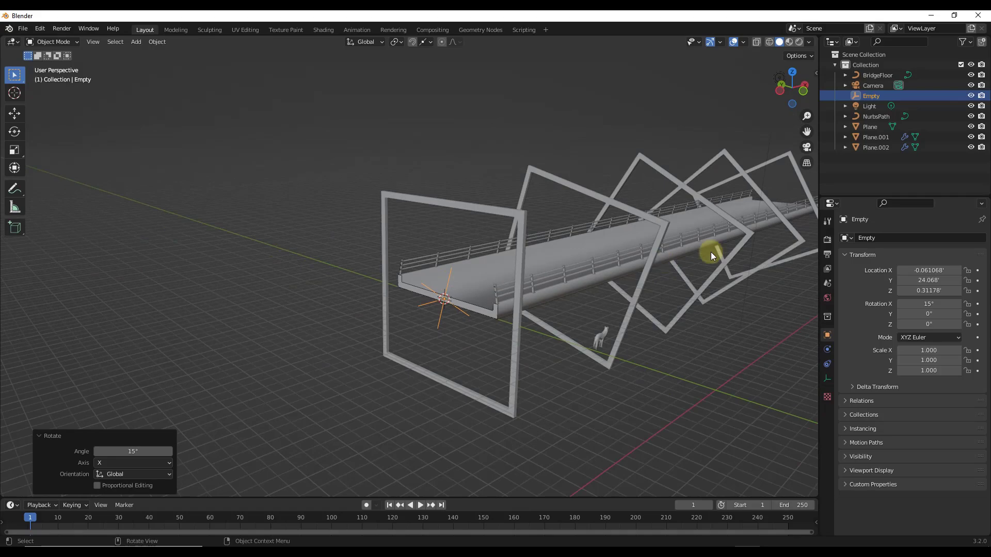
{"action": "middle_click_drag", "start_coordinate": [724, 210], "coordinate": [623, 243]}
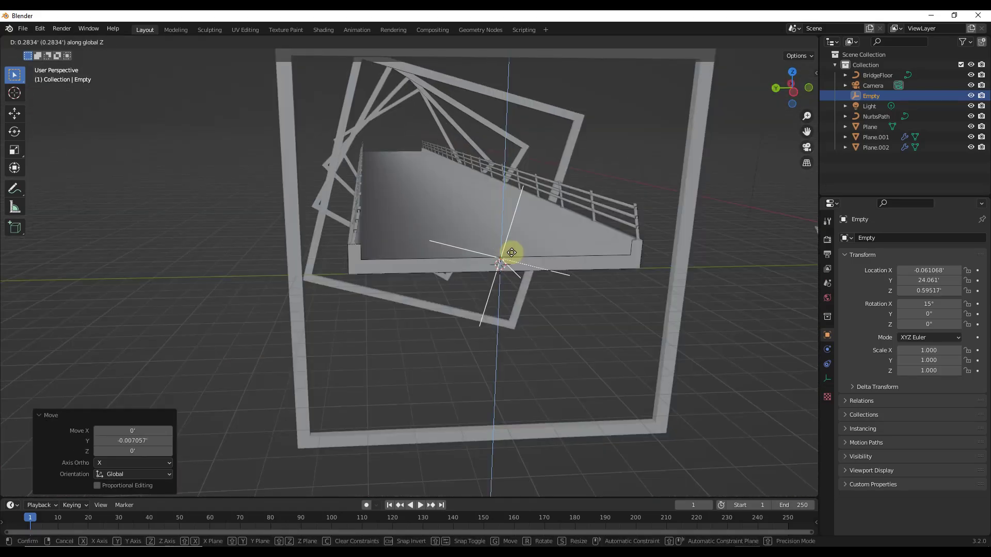
{"action": "left_click", "coordinate": [564, 276]}
{"action": "mouse_move", "coordinate": [564, 277]}
{"action": "middle_mouse_down"}
{"action": "mouse_move", "coordinate": [383, 314]}
{"action": "mouse_move", "coordinate": [712, 199]}
{"action": "mouse_move", "coordinate": [562, 278]}
{"action": "middle_mouse_up"}
{"action": "scroll", "coordinate": [602, 232], "scroll_direction": "down", "scroll_amount": 3}
{"action": "scroll", "coordinate": [559, 258], "scroll_direction": "up", "scroll_amount": 5}
{"action": "scroll", "coordinate": [735, 284], "scroll_direction": "up", "scroll_amount": 2}
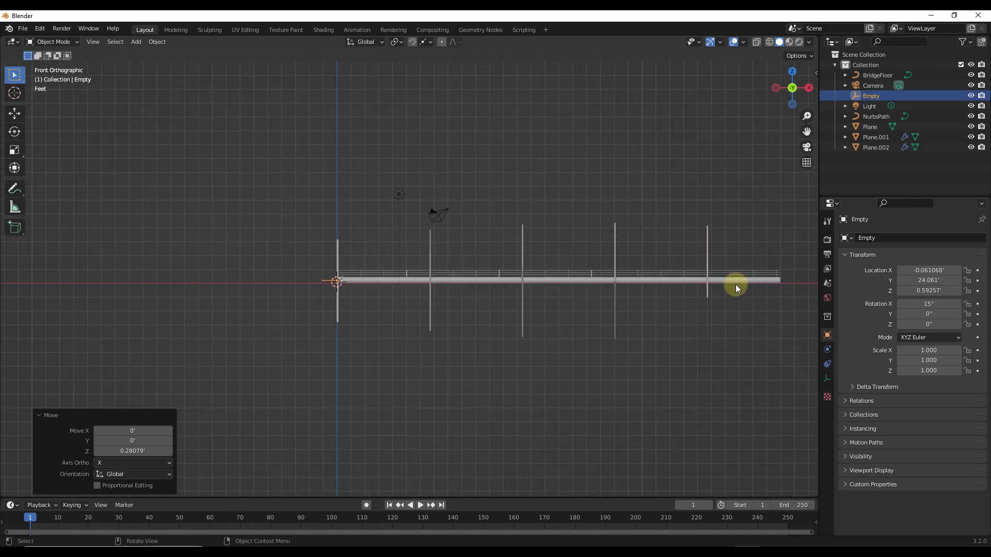
Lengthen the bridge by moving the NURBS path's far end point about 110.76 ft along X, and return to Object Mode
{"action": "scroll", "coordinate": [707, 291], "scroll_direction": "up", "scroll_amount": 4}
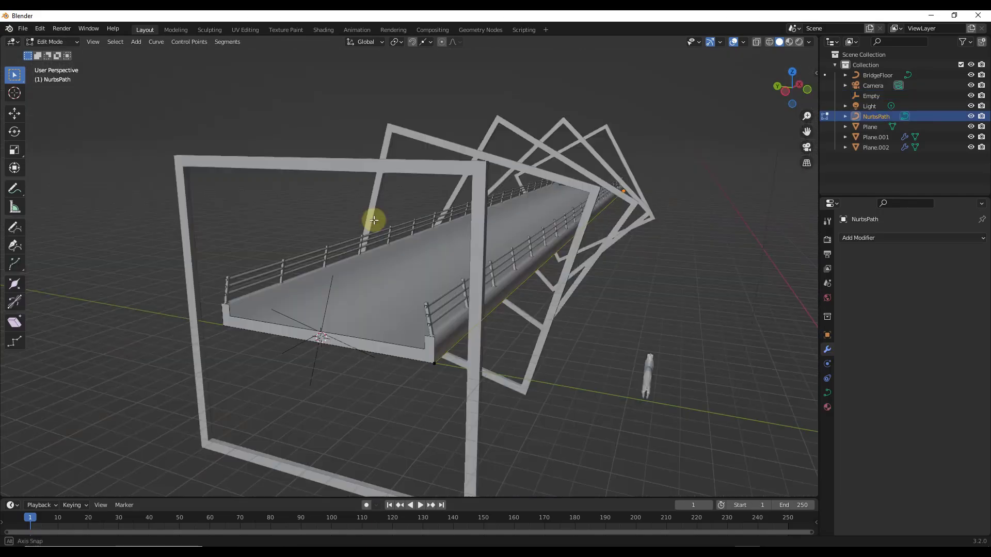
{"action": "middle_click_drag", "start_coordinate": [372, 221], "coordinate": [372, 221]}
{"action": "scroll", "coordinate": [372, 221], "scroll_direction": "down", "scroll_amount": 3}
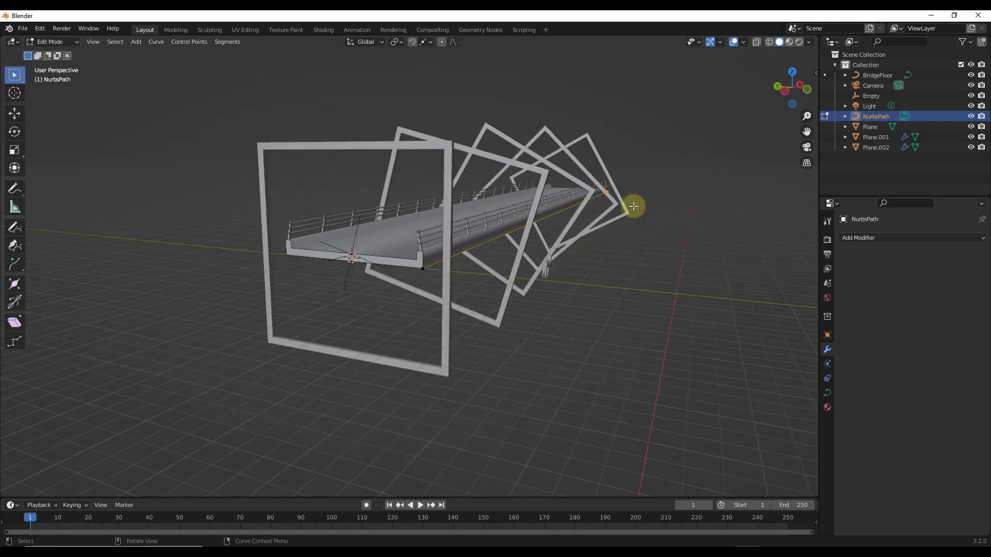
{"action": "key", "text": "g"}
{"action": "key", "text": "x"}
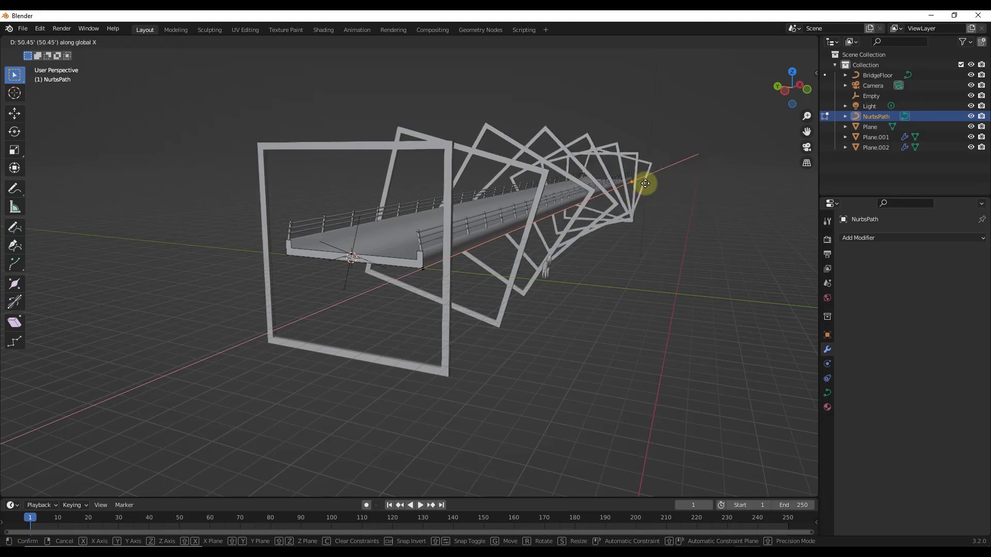
{"action": "left_click", "coordinate": [664, 178]}
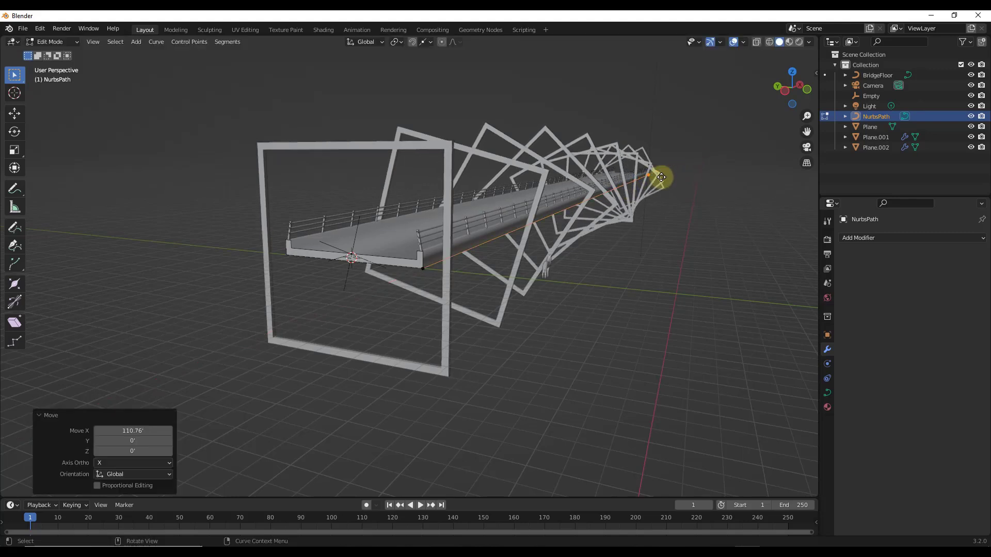
{"action": "key", "text": "Tab"}
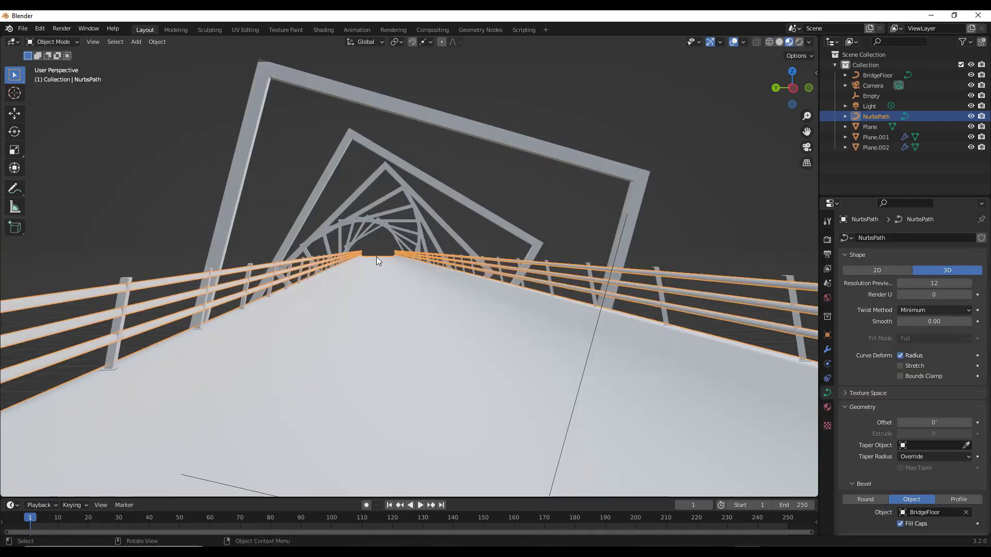
Examine the lengthened bridge from deck level, along with the modifiers of the frames and the path
{"action": "scroll", "coordinate": [377, 256], "scroll_direction": "down", "scroll_amount": 10}
{"action": "middle_click_drag", "start_coordinate": [380, 257], "coordinate": [500, 304]}
{"action": "scroll", "coordinate": [500, 303], "scroll_direction": "up", "scroll_amount": 8}
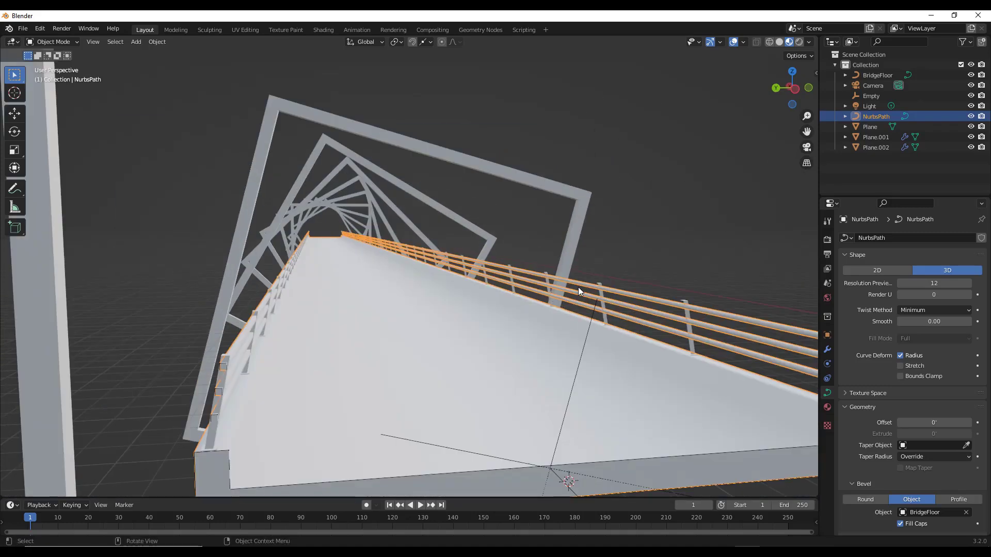
{"action": "left_click", "coordinate": [577, 207]}
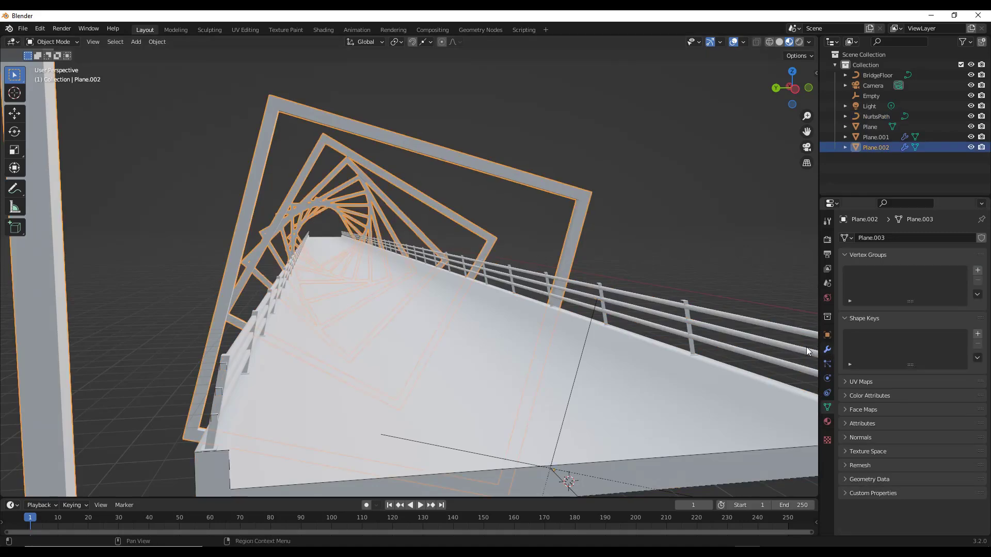
{"action": "left_click", "coordinate": [828, 350]}
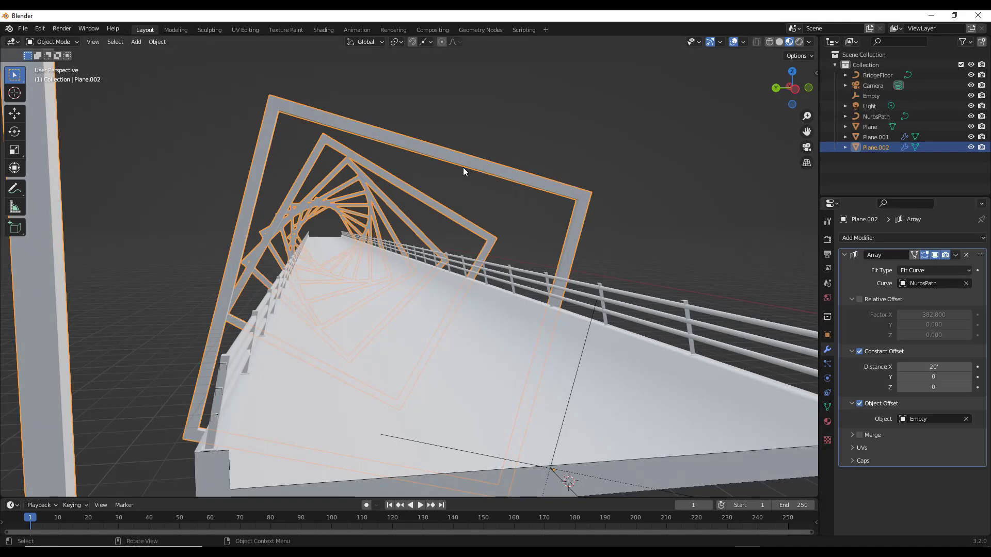
{"action": "left_click", "coordinate": [513, 278]}
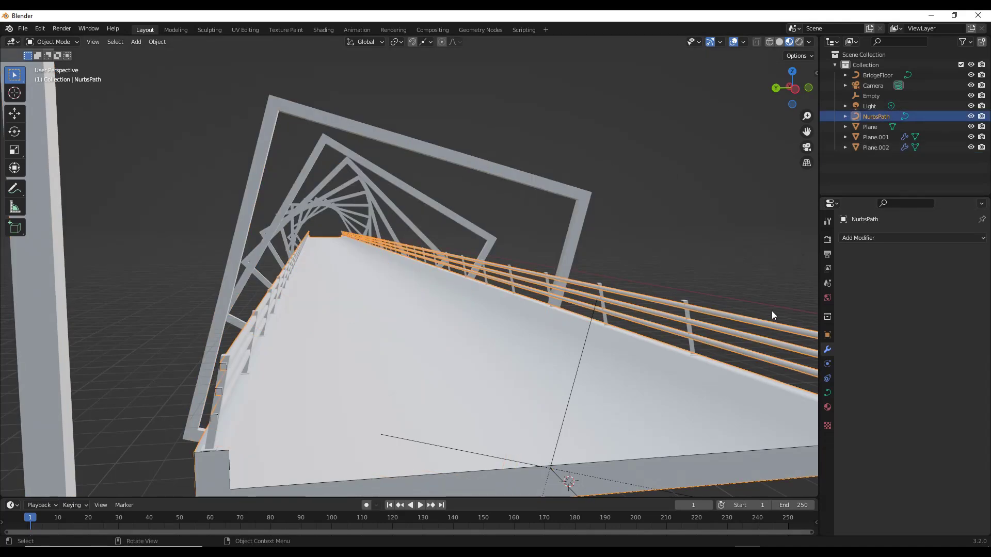
{"action": "scroll", "coordinate": [644, 331], "scroll_direction": "down", "scroll_amount": 2}
{"action": "scroll", "coordinate": [646, 335], "scroll_direction": "up", "scroll_amount": 2}
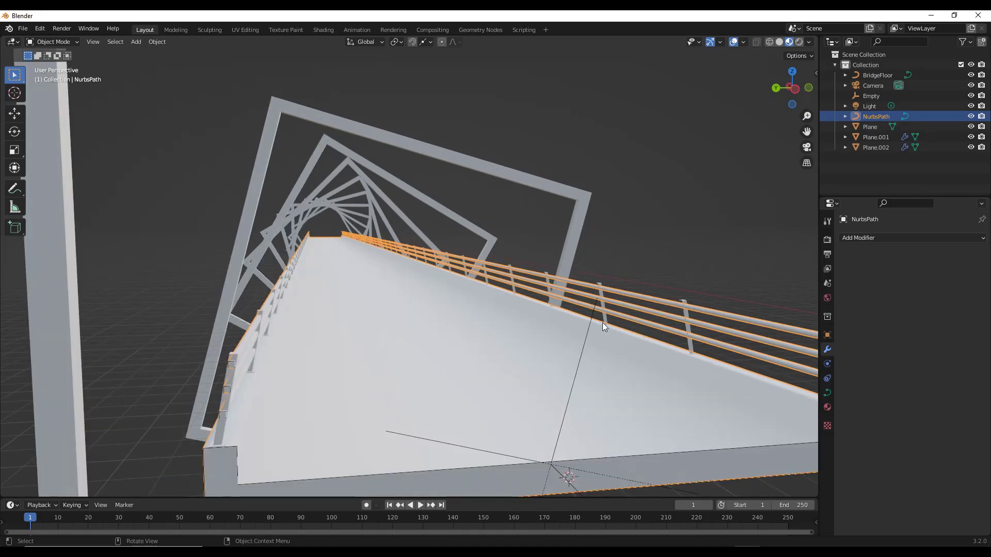
{"action": "scroll", "coordinate": [599, 324], "scroll_direction": "down", "scroll_amount": 3}
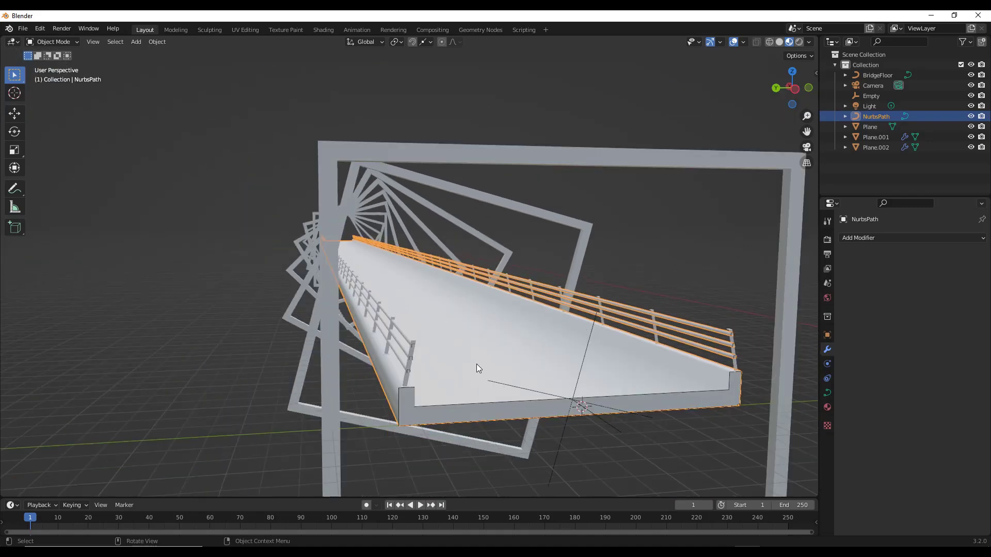
Duplicate all the bridge objects and place the copy beside the original along the Y axis
{"action": "middle_click_drag", "start_coordinate": [621, 367], "coordinate": [536, 327]}
{"action": "left_click_drag", "start_coordinate": [322, 141], "coordinate": [464, 357]}
{"action": "scroll", "coordinate": [521, 331], "scroll_direction": "down", "scroll_amount": 2}
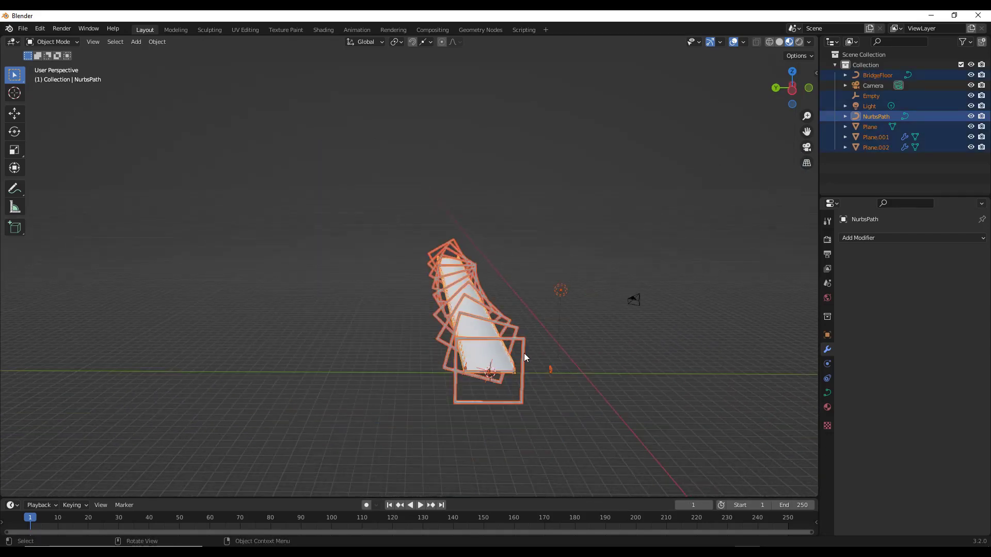
{"action": "key", "text": "shift+d"}
{"action": "key", "text": "y"}
{"action": "left_click", "coordinate": [800, 334]}
{"action": "middle_click_drag", "start_coordinate": [800, 333], "coordinate": [666, 330]}
Apply the Array modifier on the duplicated bridge's square frames
{"action": "left_click", "coordinate": [672, 333]}
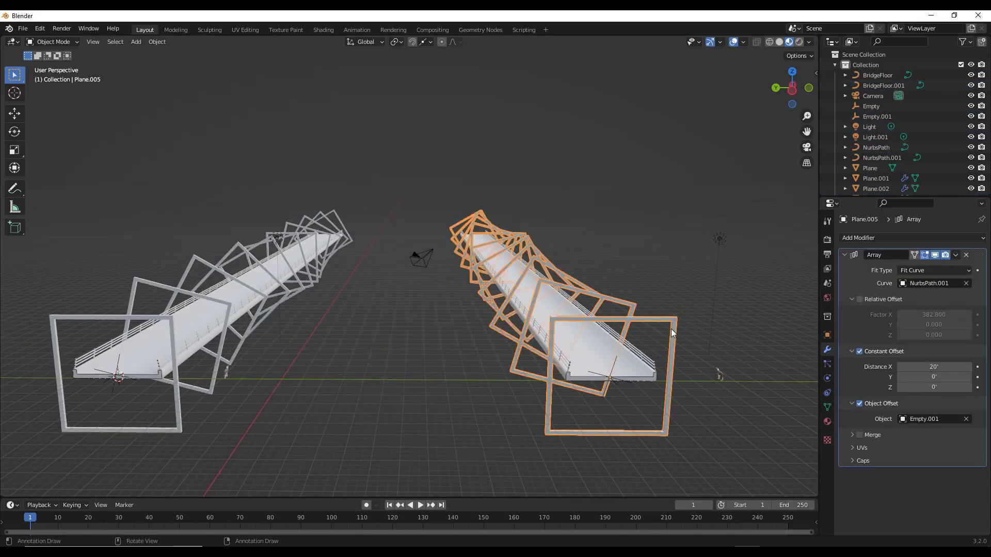
{"action": "left_click", "coordinate": [956, 255]}
{"action": "left_click", "coordinate": [919, 268]}
Convert the duplicated bridge's path, NurbsPath.001, from a curve to a mesh
{"action": "left_click", "coordinate": [651, 360]}
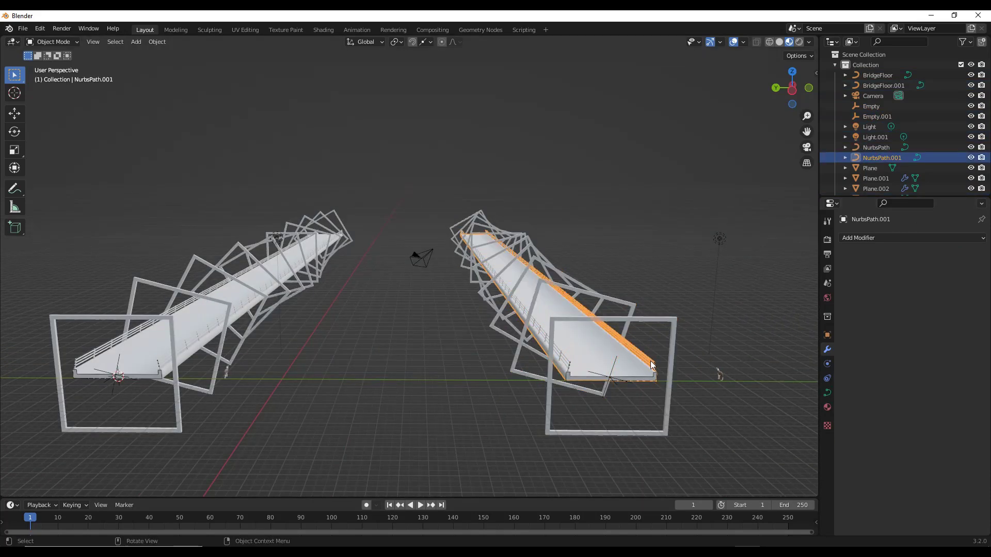
{"action": "left_click", "coordinate": [157, 41]}
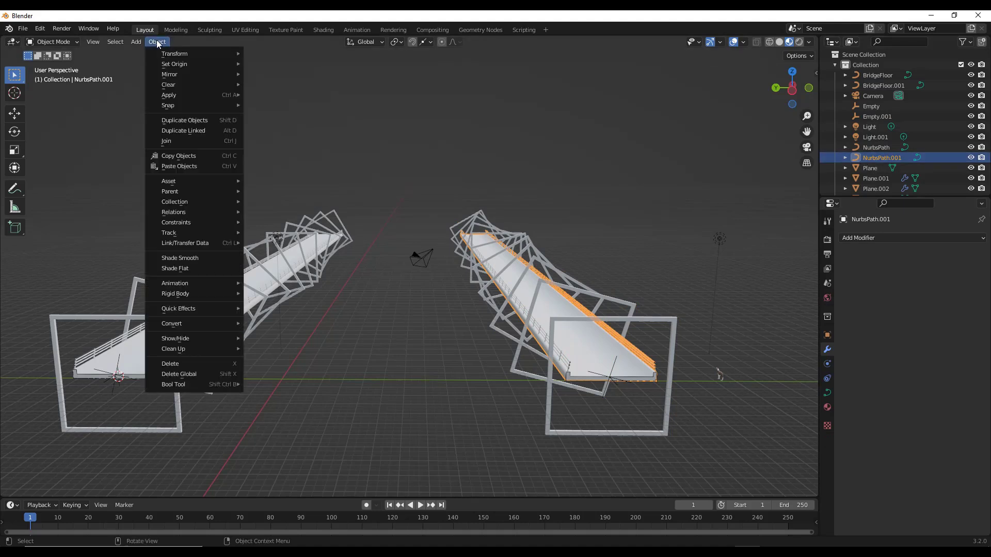
{"action": "mouse_move", "coordinate": [180, 321]}
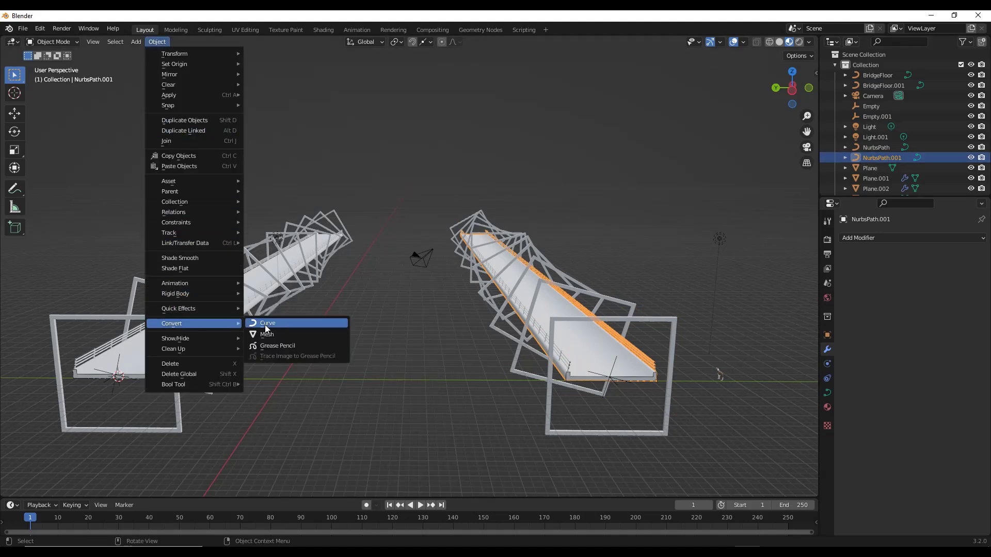
{"action": "left_click", "coordinate": [272, 335]}
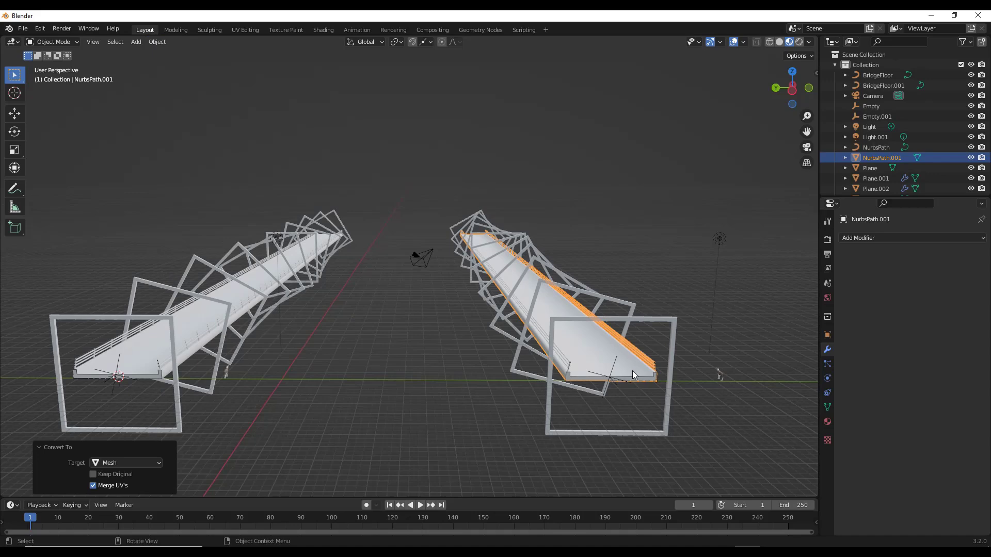
Examine the converted duplicate next to the original bridge, with nothing selected, from afar and from deck level
{"action": "key", "text": "KP_Decimal"}
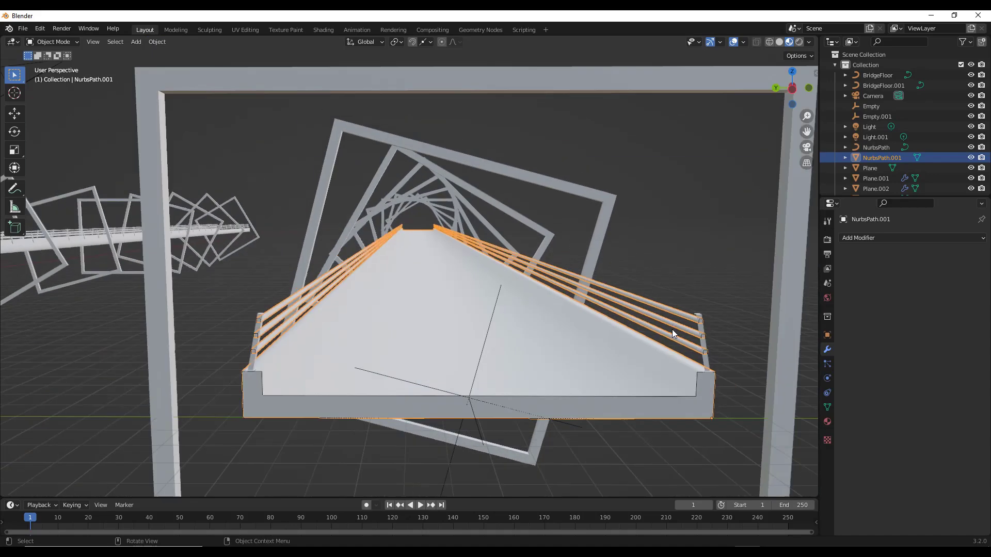
{"action": "key", "text": "Home"}
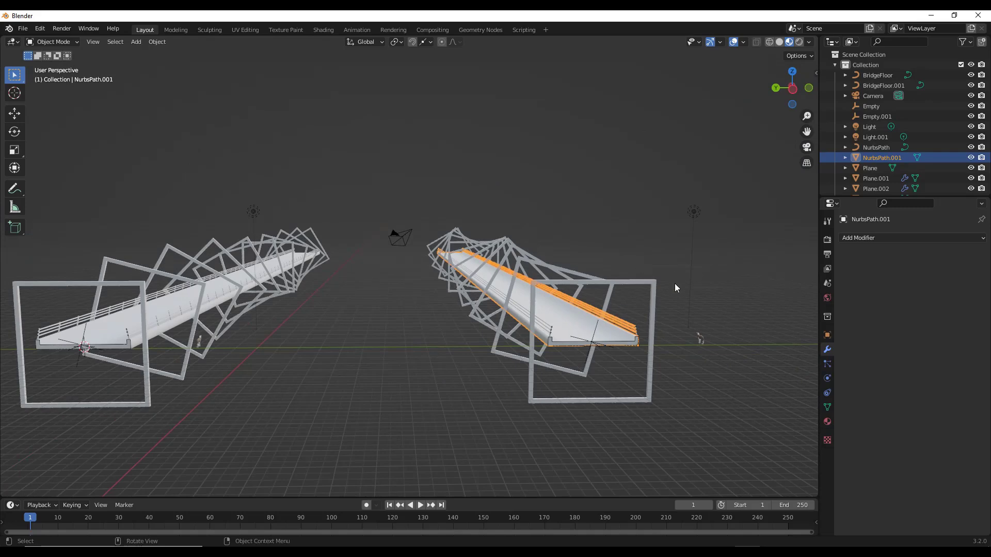
{"action": "left_click", "coordinate": [664, 245]}
{"action": "scroll", "coordinate": [236, 265], "scroll_direction": "down", "scroll_amount": 4}
{"action": "scroll", "coordinate": [236, 264], "scroll_direction": "up", "scroll_amount": 10}
{"action": "scroll", "coordinate": [258, 261], "scroll_direction": "down", "scroll_amount": 2}
{"action": "middle_click_drag", "start_coordinate": [258, 262], "coordinate": [312, 271]}
{"action": "scroll", "coordinate": [365, 281], "scroll_direction": "up", "scroll_amount": 5}
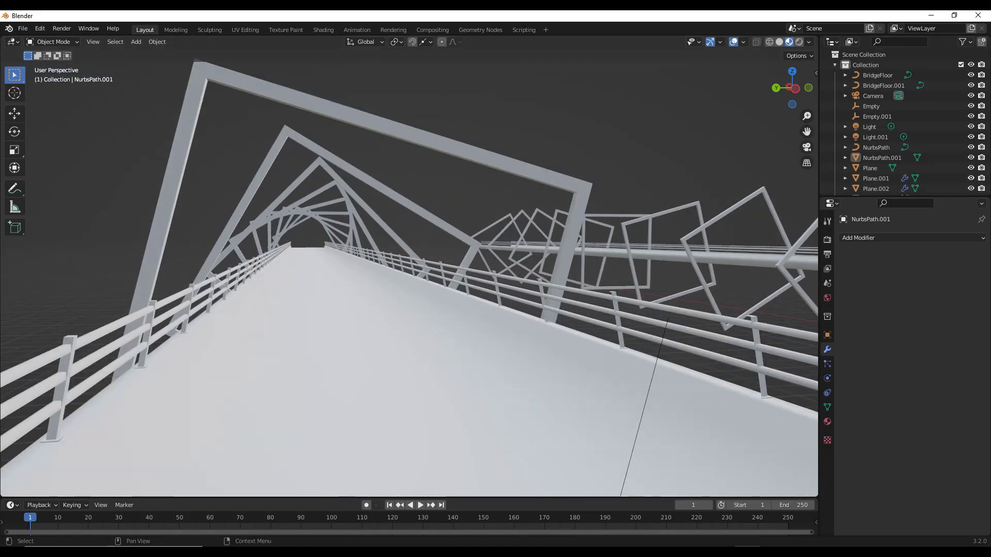